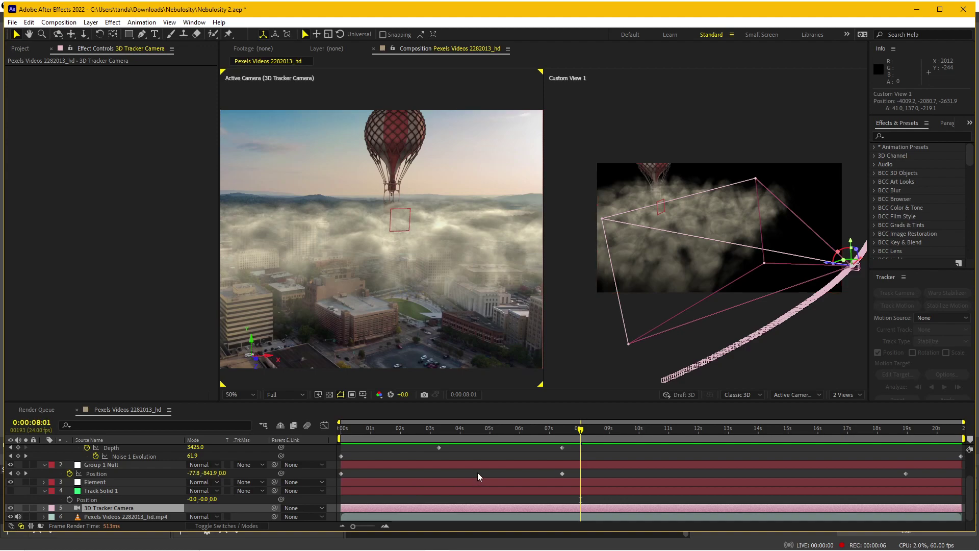
Bring the Nebulosity project folder window in File Explorer to the front from the taskbar
{"action": "mouse_move", "coordinate": [351, 549]}
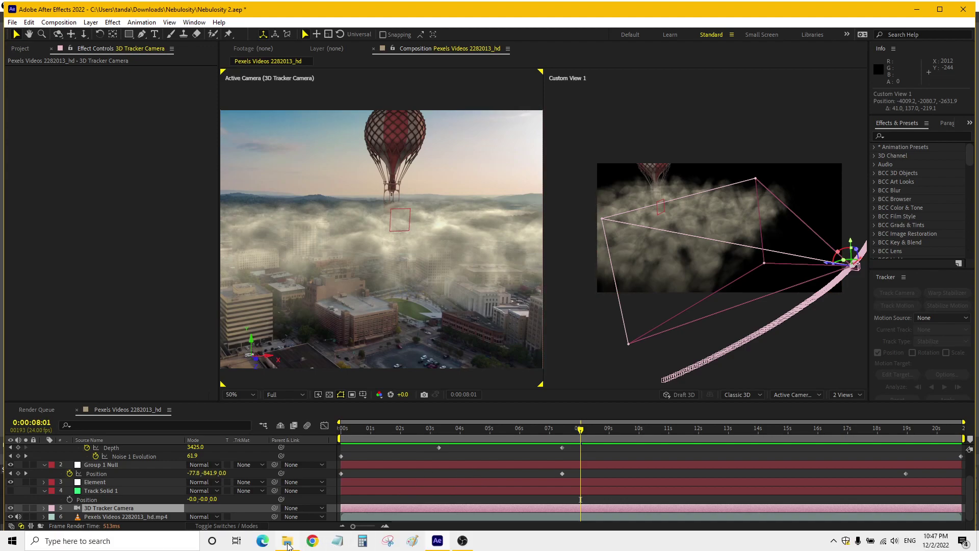
{"action": "mouse_move", "coordinate": [287, 544]}
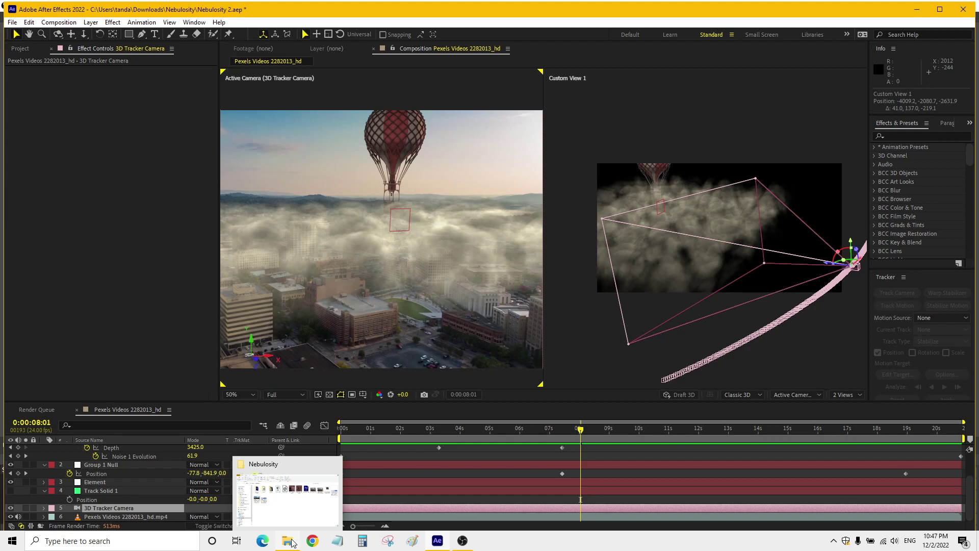
{"action": "left_click", "coordinate": [302, 505]}
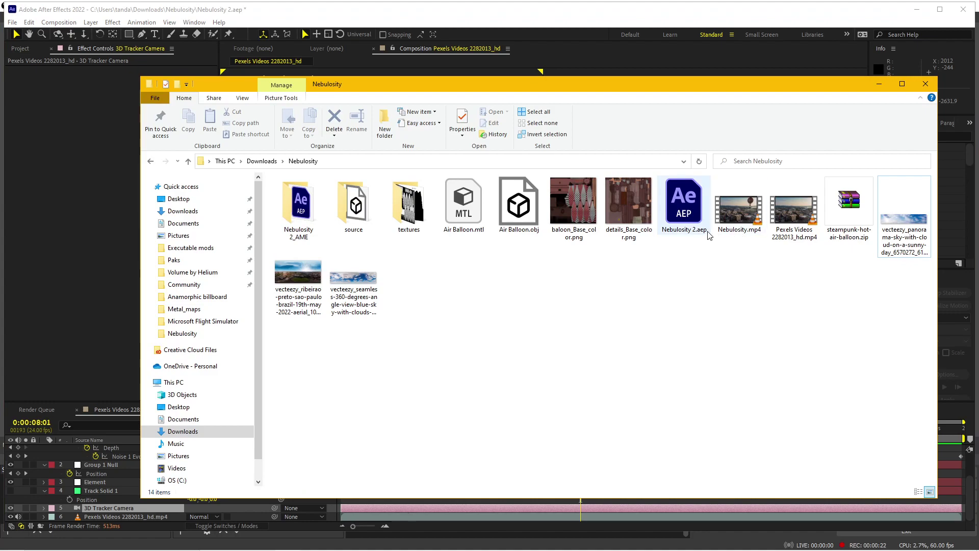
{"action": "double_click", "coordinate": [742, 238]}
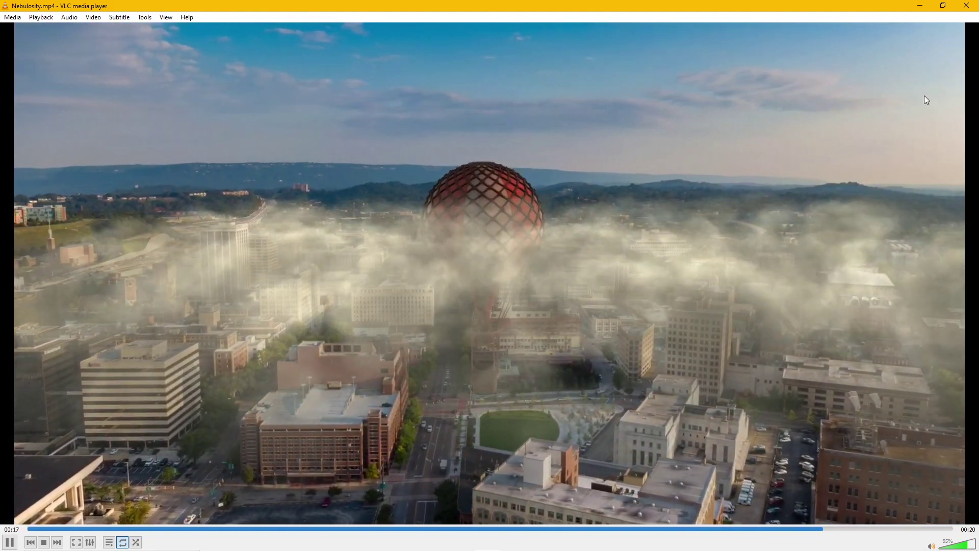
Return to After Effects, save the old project and start a new untitled project with a composition
{"action": "left_click", "coordinate": [965, 5]}
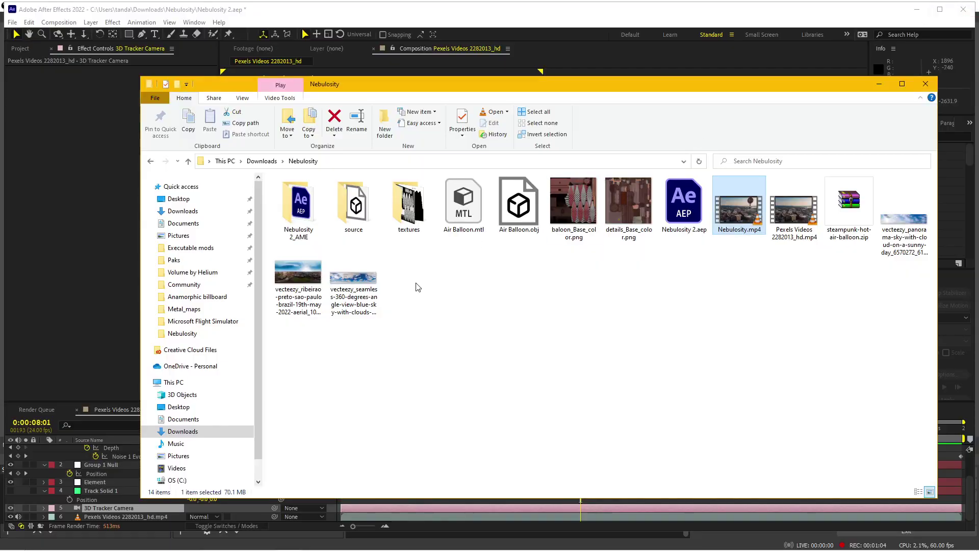
{"action": "left_click", "coordinate": [87, 251]}
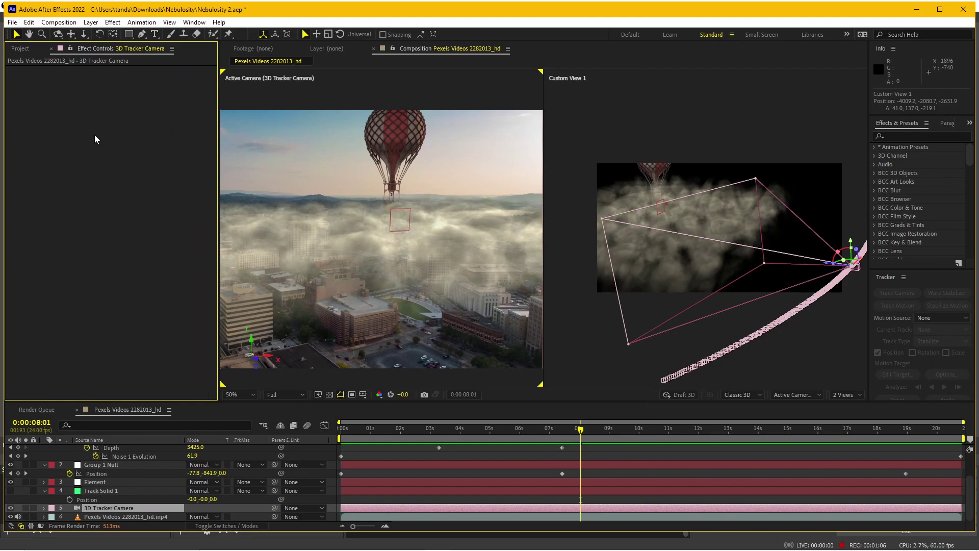
{"action": "left_click", "coordinate": [13, 22]}
{"action": "mouse_move", "coordinate": [20, 31]}
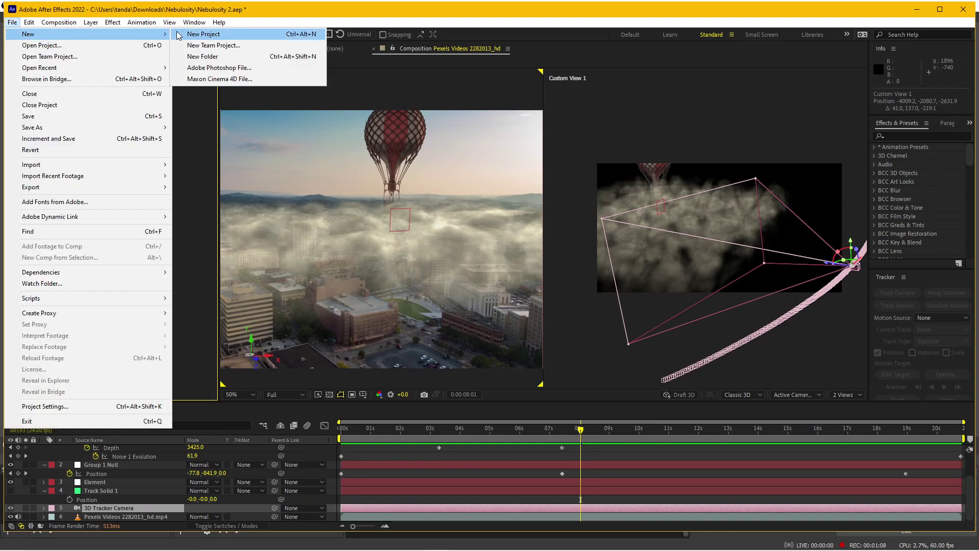
{"action": "left_click", "coordinate": [192, 32]}
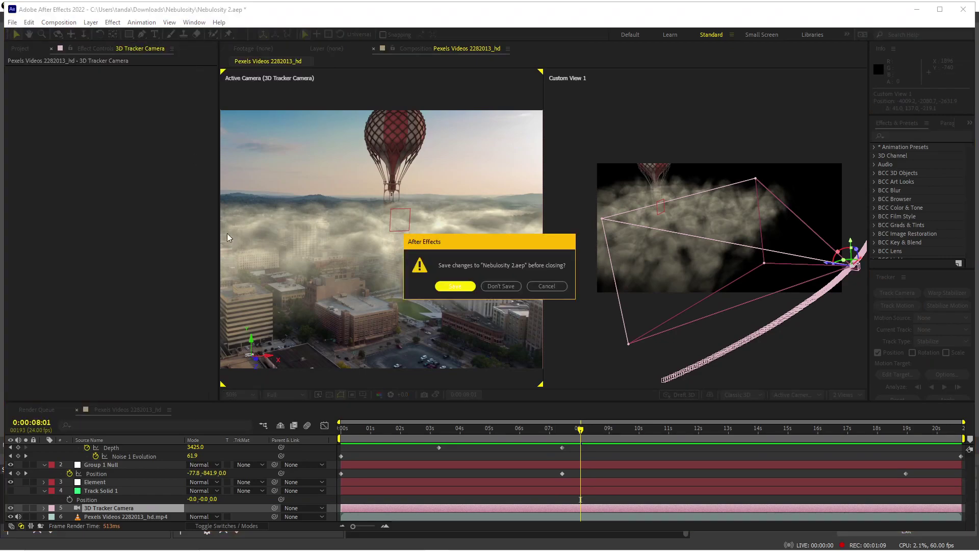
{"action": "left_click", "coordinate": [465, 287]}
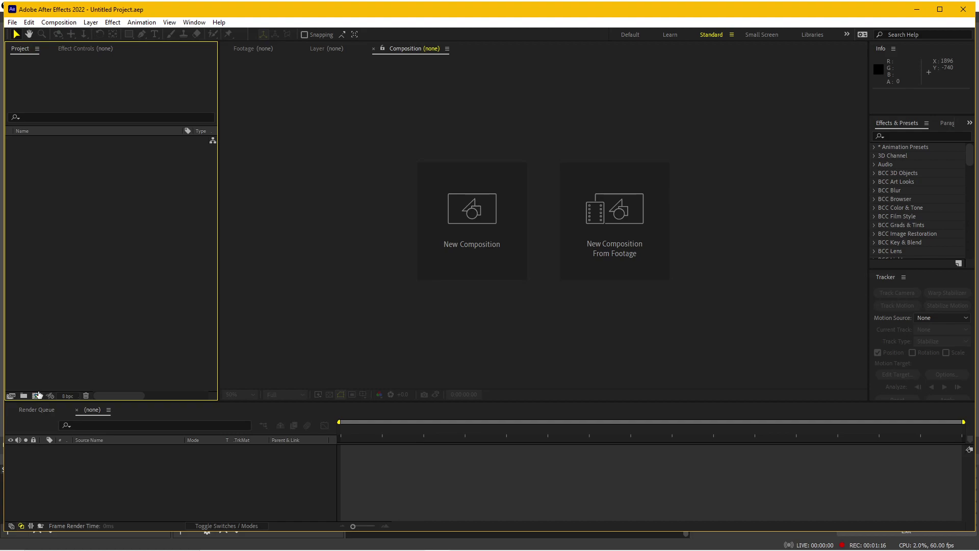
{"action": "left_click", "coordinate": [36, 396]}
Create Comp 1, import the vecteezy panorama sky JPG and place it in the timeline
{"action": "left_click", "coordinate": [275, 382]}
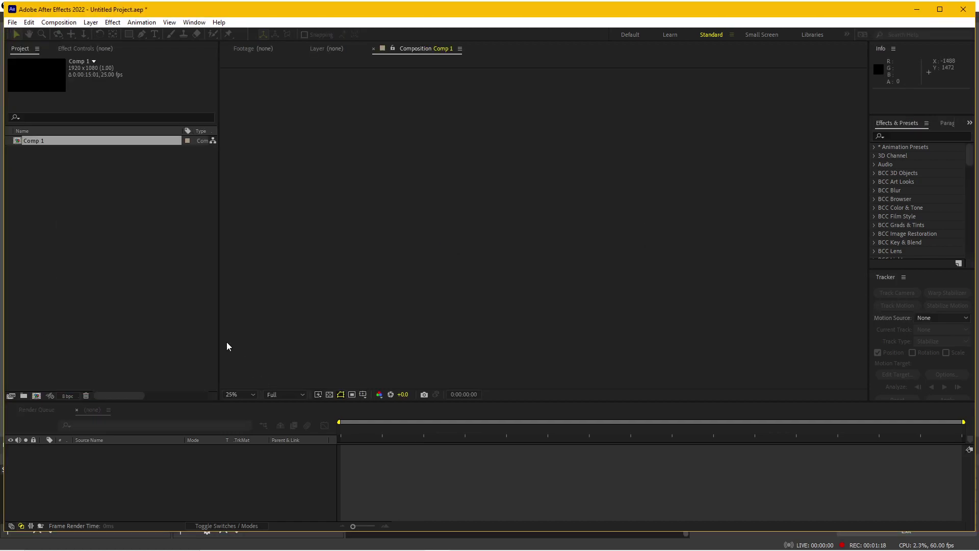
{"action": "double_click", "coordinate": [105, 252]}
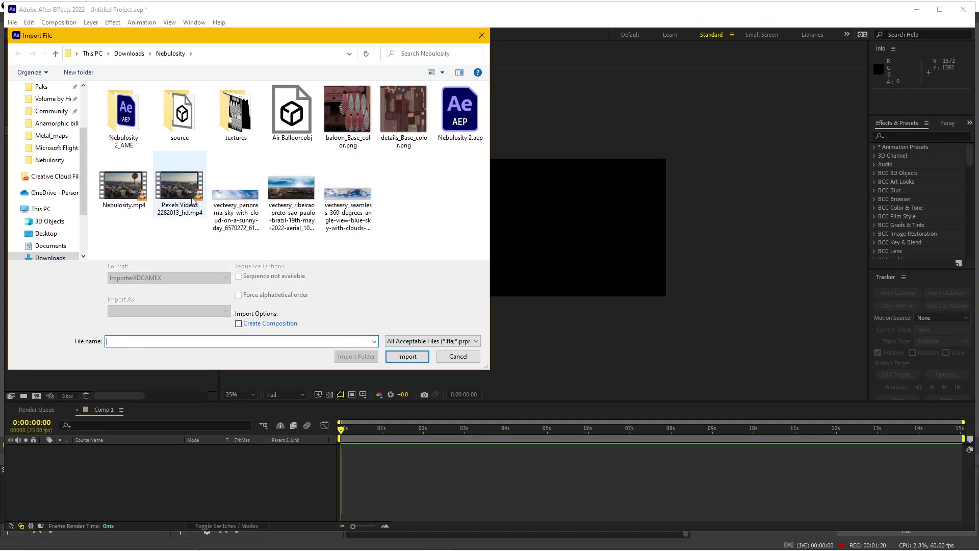
{"action": "double_click", "coordinate": [232, 198]}
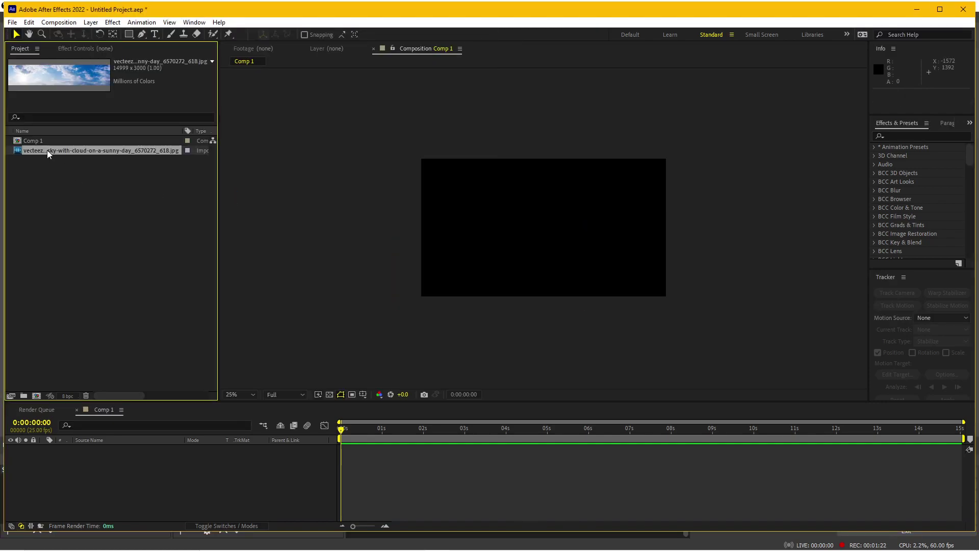
{"action": "left_click_drag", "start_coordinate": [76, 150], "coordinate": [127, 479]}
Fit the sky image to comp width and scale it up to fill the frame
{"action": "key", "text": "comma"}
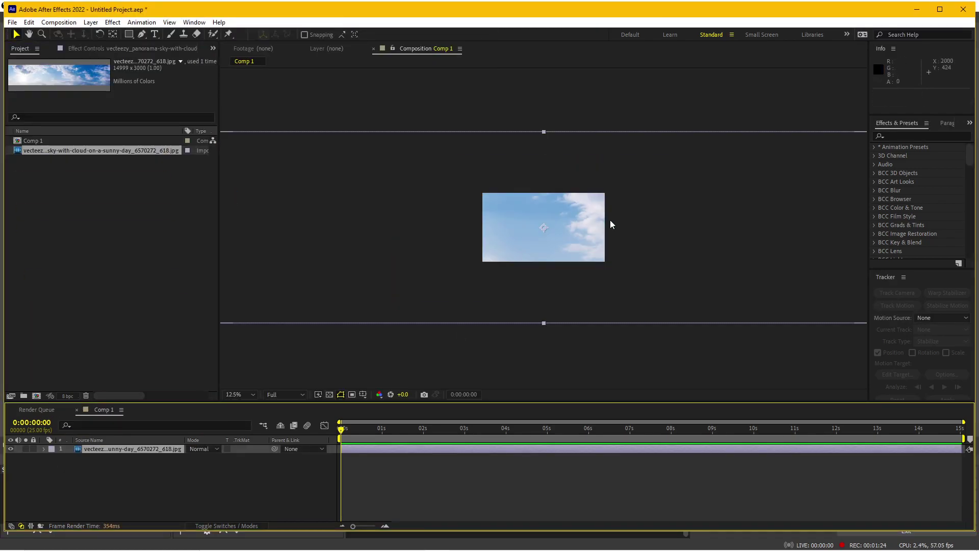
{"action": "right_click", "coordinate": [652, 200]}
{"action": "mouse_move", "coordinate": [697, 254]}
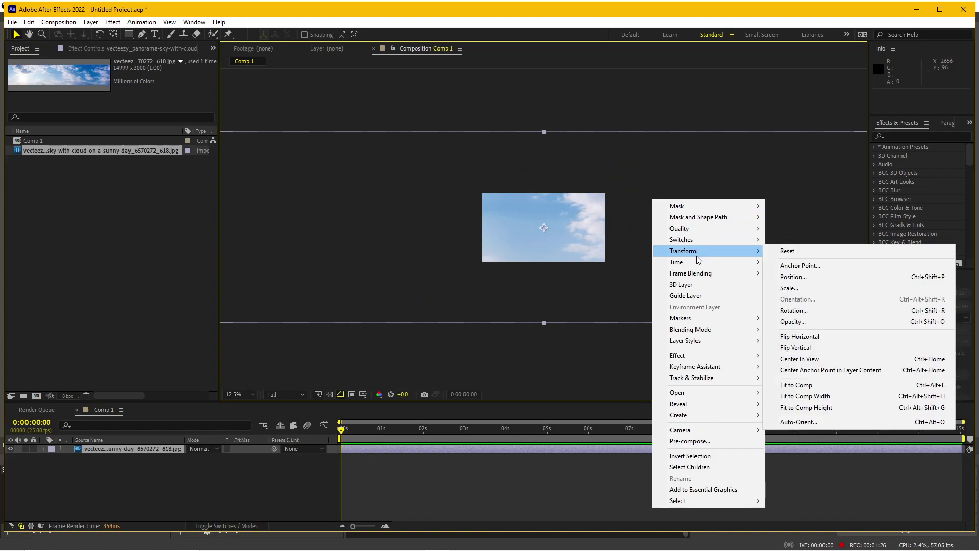
{"action": "left_click", "coordinate": [805, 396]}
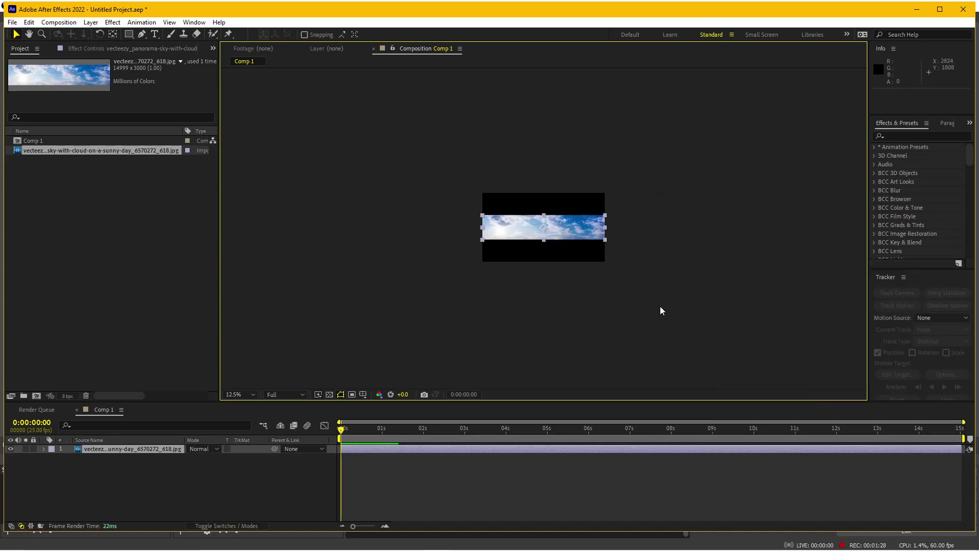
{"action": "key", "text": "period"}
{"action": "left_click_drag", "start_coordinate": [667, 202], "coordinate": [750, 154]}
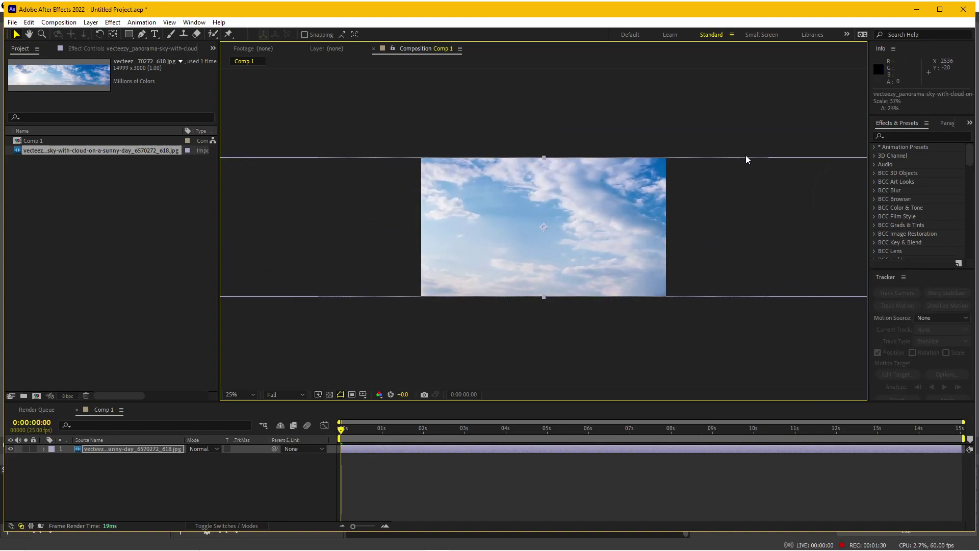
Add a new Camera 1 layer to Comp 1 with default settings
{"action": "left_click", "coordinate": [91, 22]}
{"action": "mouse_move", "coordinate": [209, 34]}
{"action": "left_click", "coordinate": [282, 69]}
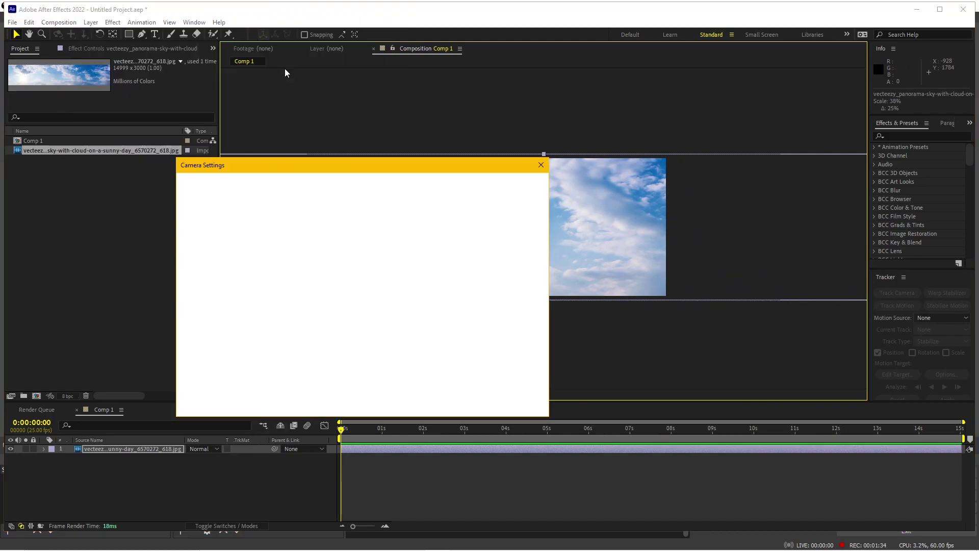
{"action": "left_click", "coordinate": [460, 404]}
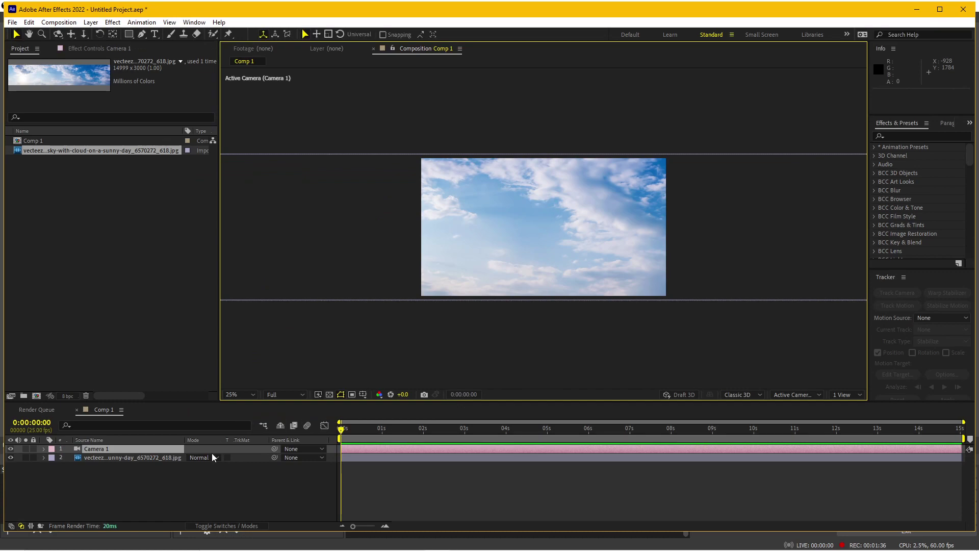
Make the sky layer 3D, scale it to 51.1% and slide it along X
{"action": "left_click_drag", "start_coordinate": [130, 461], "coordinate": [203, 404]}
{"action": "key", "text": "F4"}
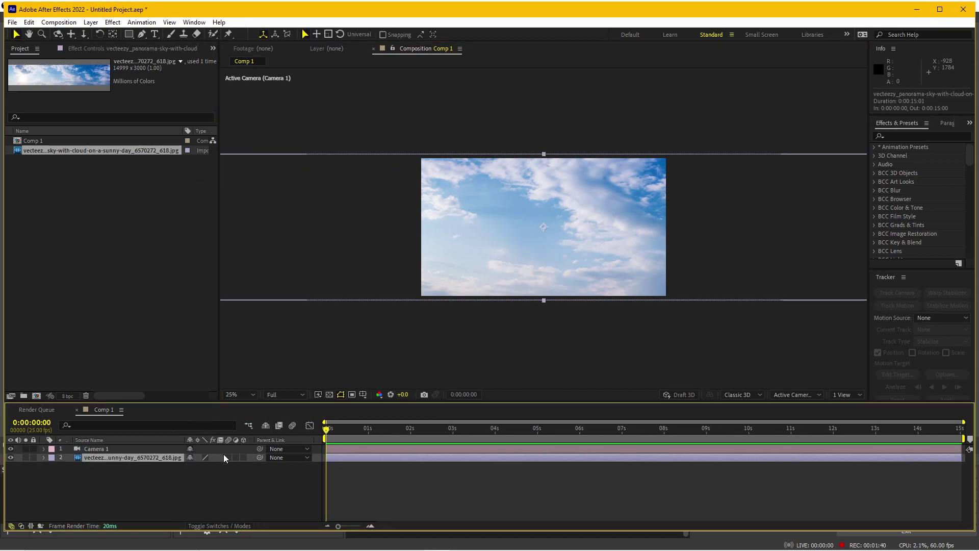
{"action": "left_click", "coordinate": [243, 457]}
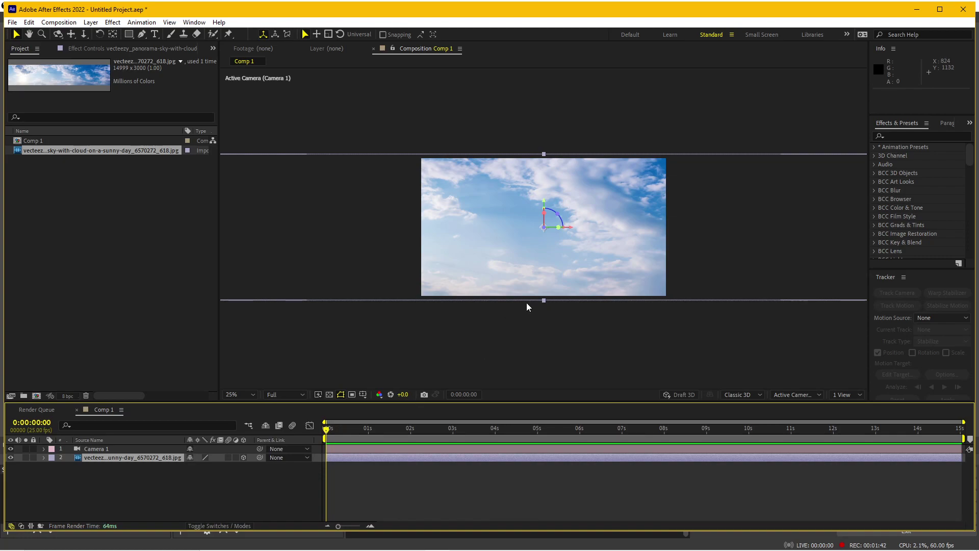
{"action": "key", "text": "period"}
{"action": "key", "text": "comma"}
{"action": "key", "text": "s"}
{"action": "left_click_drag", "start_coordinate": [203, 468], "coordinate": [210, 468]}
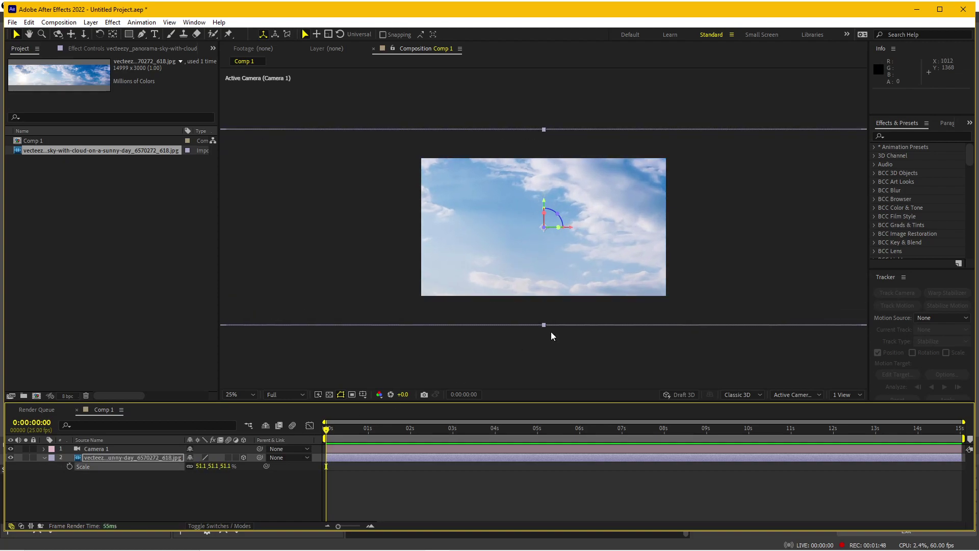
{"action": "mouse_move", "coordinate": [564, 228]}
{"action": "left_mouse_down"}
{"action": "mouse_move", "coordinate": [304, 233]}
{"action": "mouse_move", "coordinate": [780, 238]}
{"action": "left_mouse_up"}
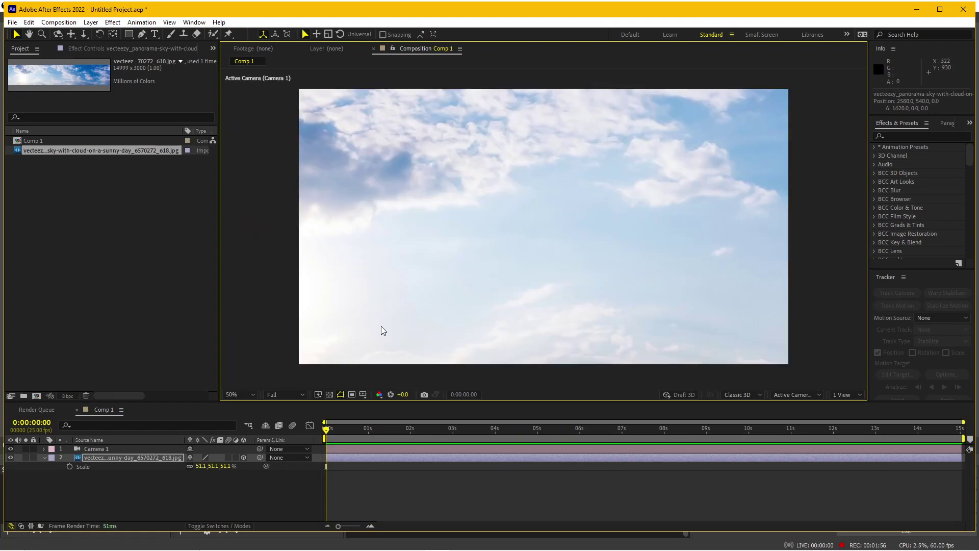
{"action": "left_click", "coordinate": [100, 510]}
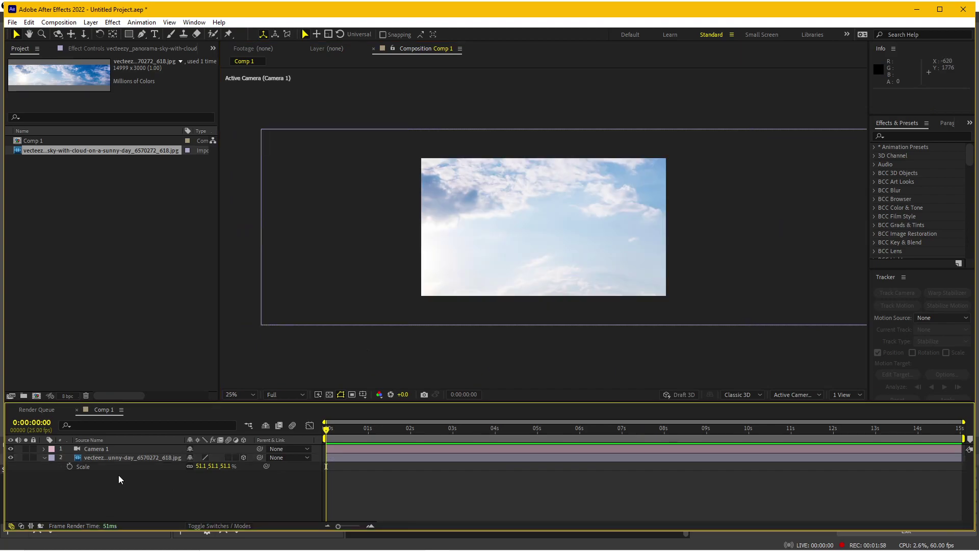
Create a new solid layer named 'Clouds' at the top of Comp 1
{"action": "key", "text": "ctrl+y"}
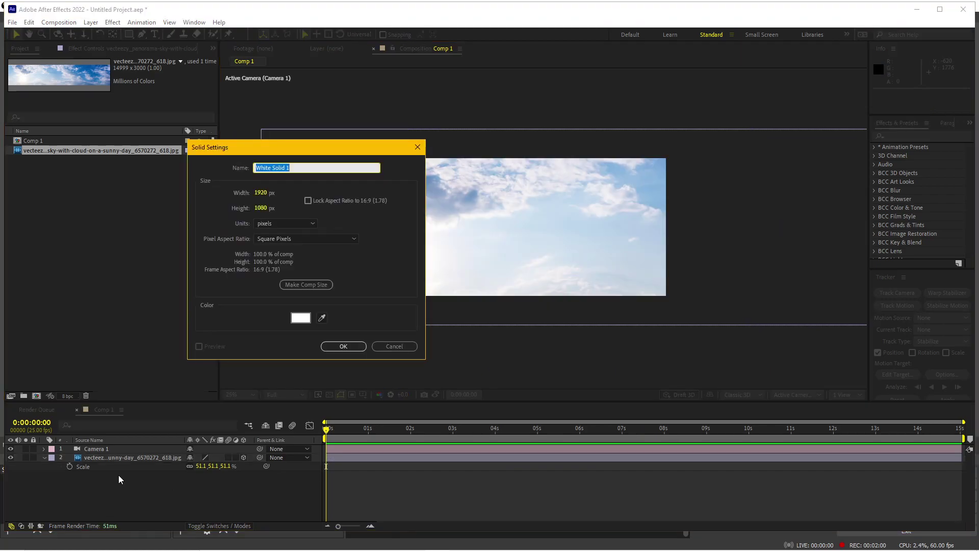
{"action": "type", "text": "Clouds"}
{"action": "key", "text": "Return"}
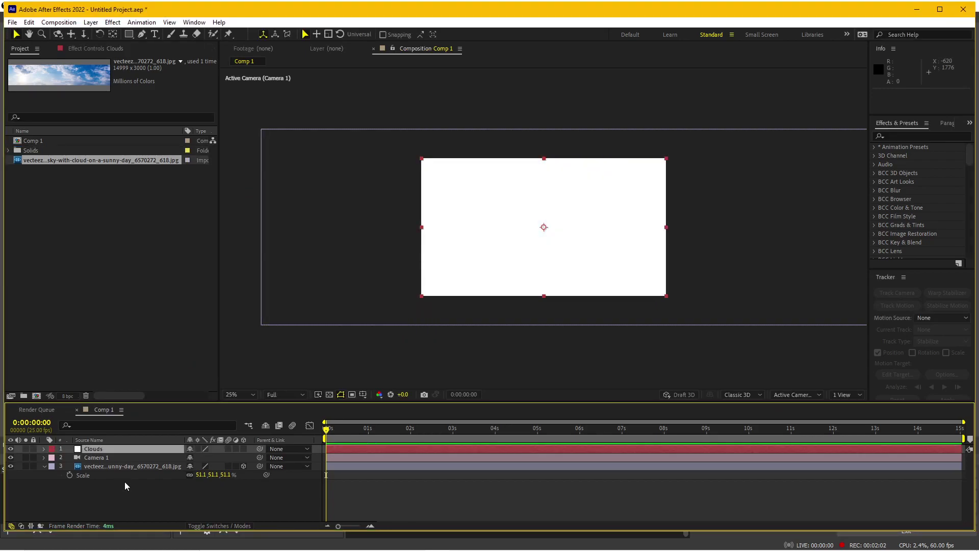
{"action": "left_click", "coordinate": [113, 22]}
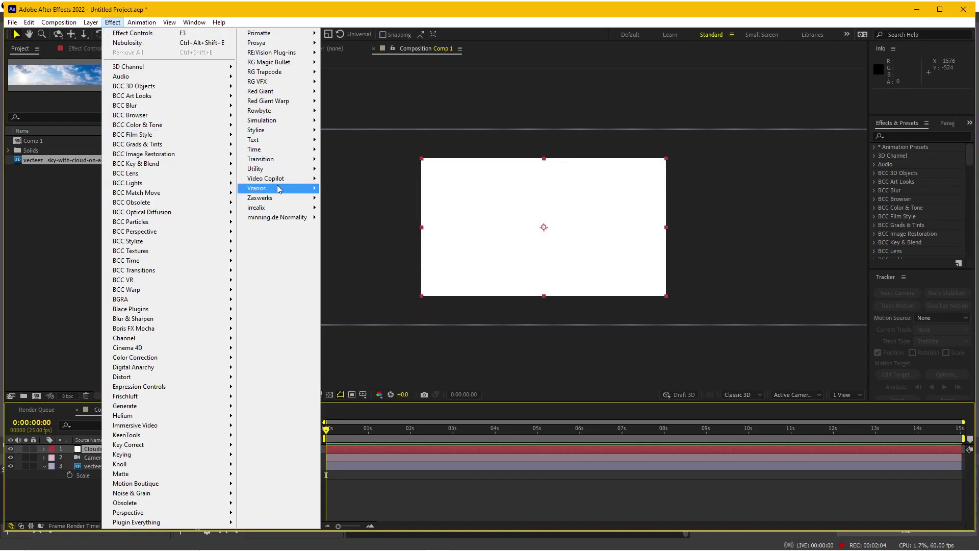
{"action": "mouse_move", "coordinate": [282, 212]}
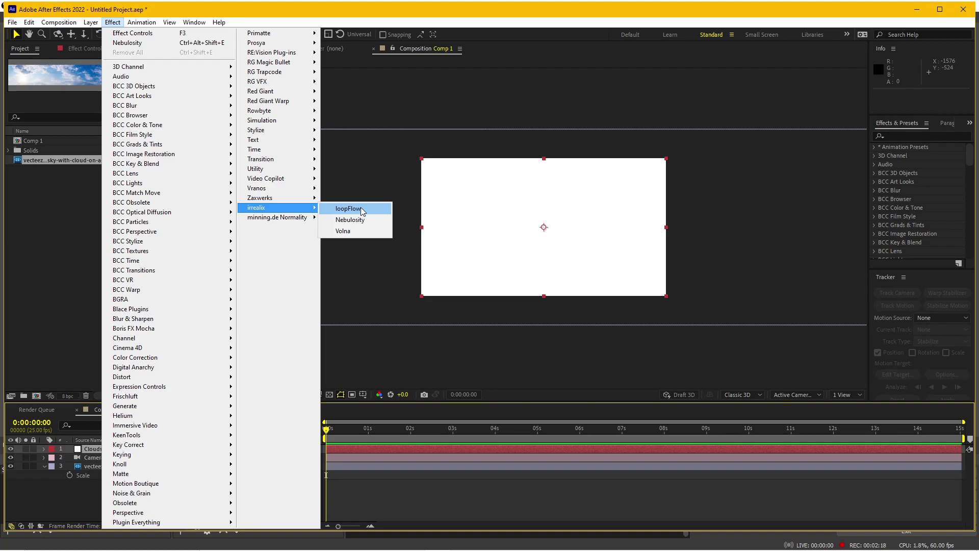
Apply the irrealix Nebulosity effect to the Clouds solid and switch the viewer to 2 Views
{"action": "left_click", "coordinate": [354, 221]}
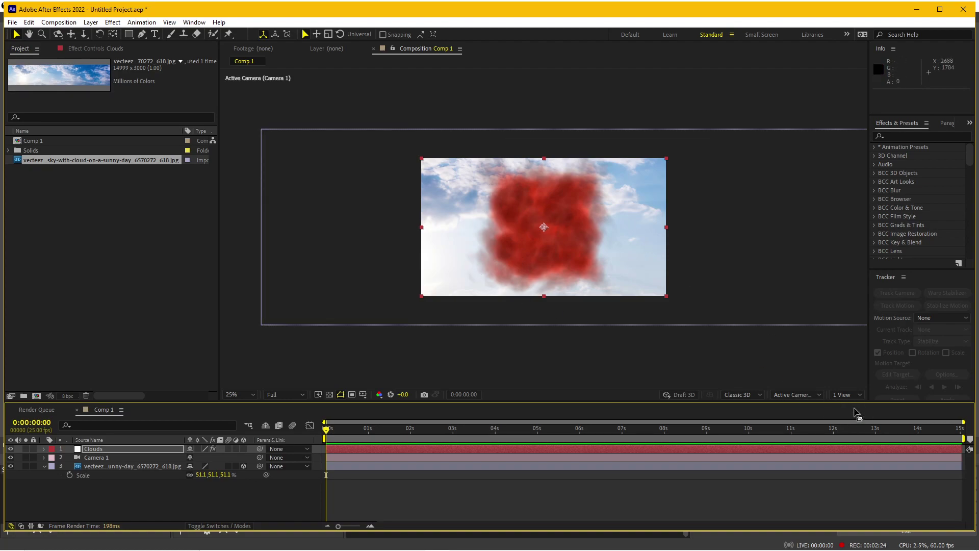
{"action": "left_click", "coordinate": [847, 394]}
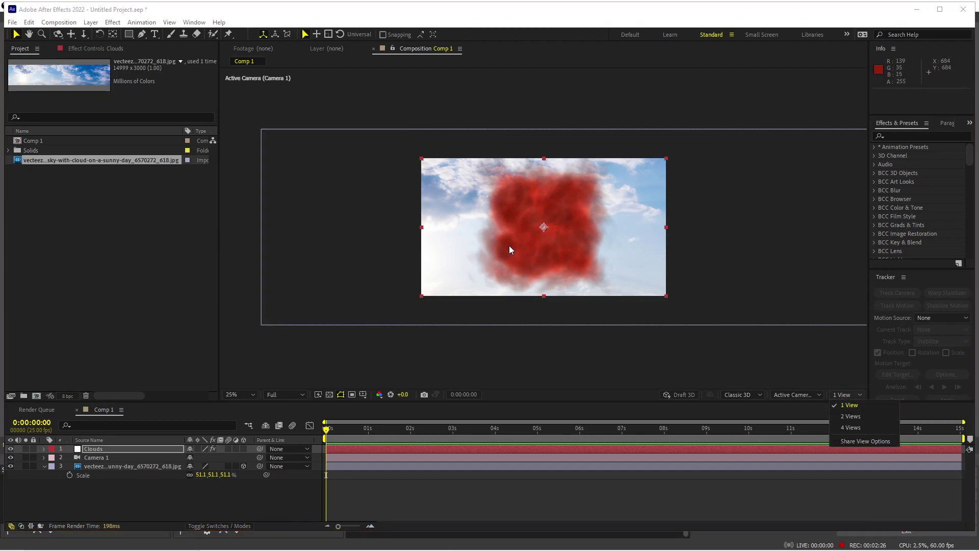
{"action": "left_click", "coordinate": [850, 417]}
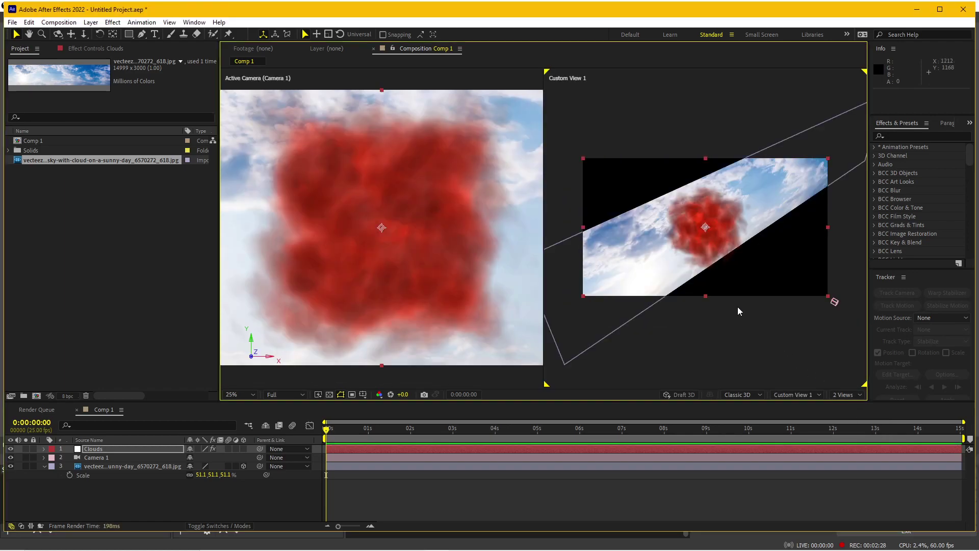
Orbit Custom View 1 to a flatter angle and zoom the Active Camera view out to 25%
{"action": "key", "text": "h"}
{"action": "scroll", "coordinate": [683, 250], "scroll_direction": "up", "scroll_amount": 2}
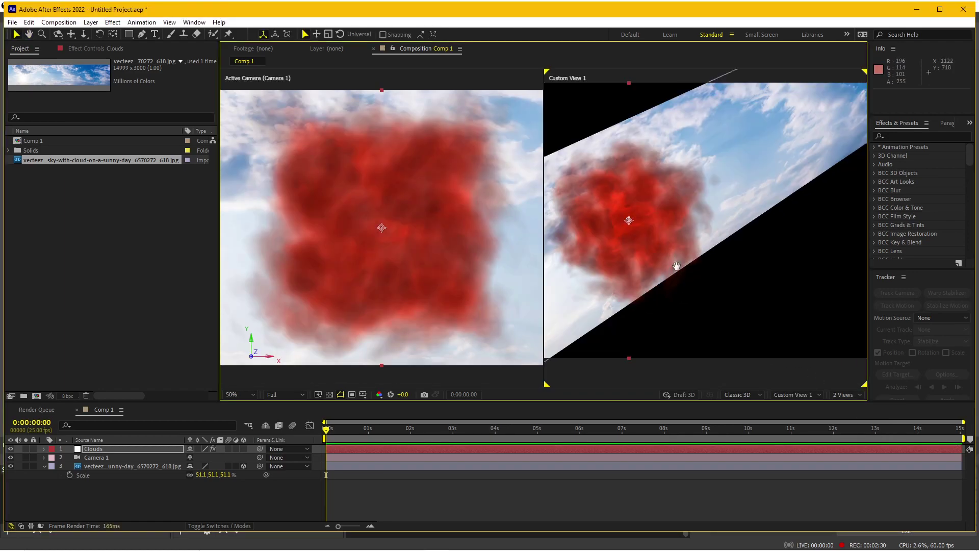
{"action": "scroll", "coordinate": [712, 265], "scroll_direction": "down", "scroll_amount": 2}
{"action": "key", "text": "c"}
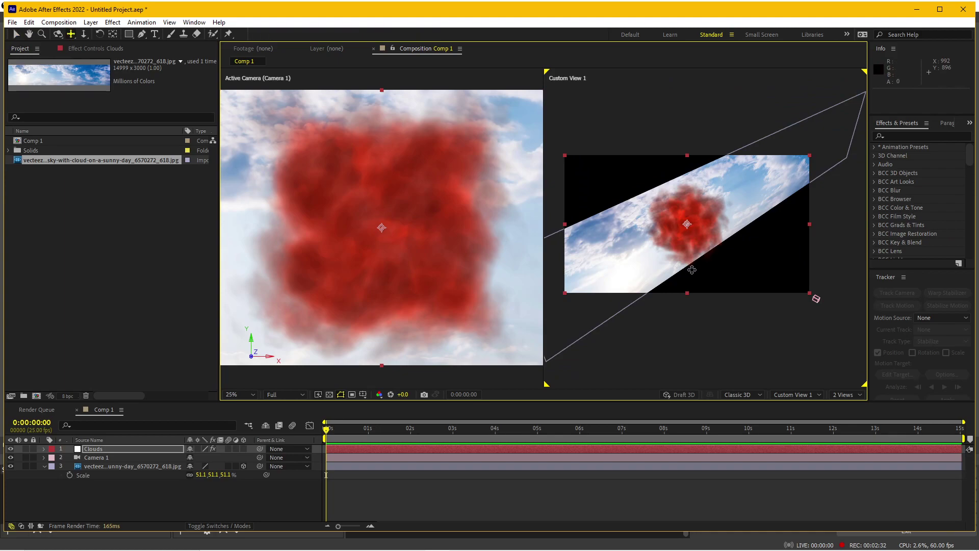
{"action": "mouse_move", "coordinate": [693, 270]}
{"action": "left_mouse_down"}
{"action": "mouse_move", "coordinate": [708, 271]}
{"action": "mouse_move", "coordinate": [658, 272]}
{"action": "mouse_move", "coordinate": [703, 277]}
{"action": "left_mouse_up"}
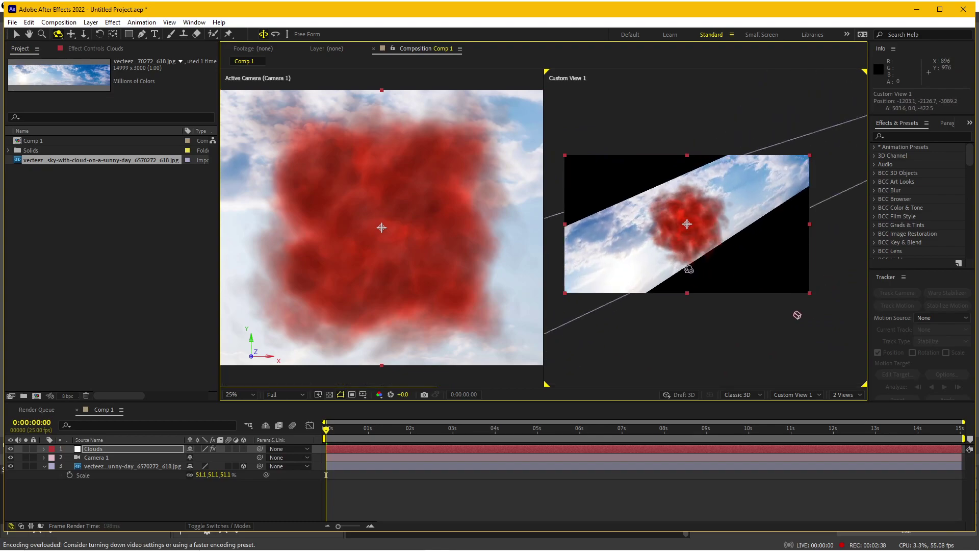
{"action": "left_click_drag", "start_coordinate": [703, 276], "coordinate": [724, 275]}
{"action": "scroll", "coordinate": [448, 265], "scroll_direction": "down", "scroll_amount": 3}
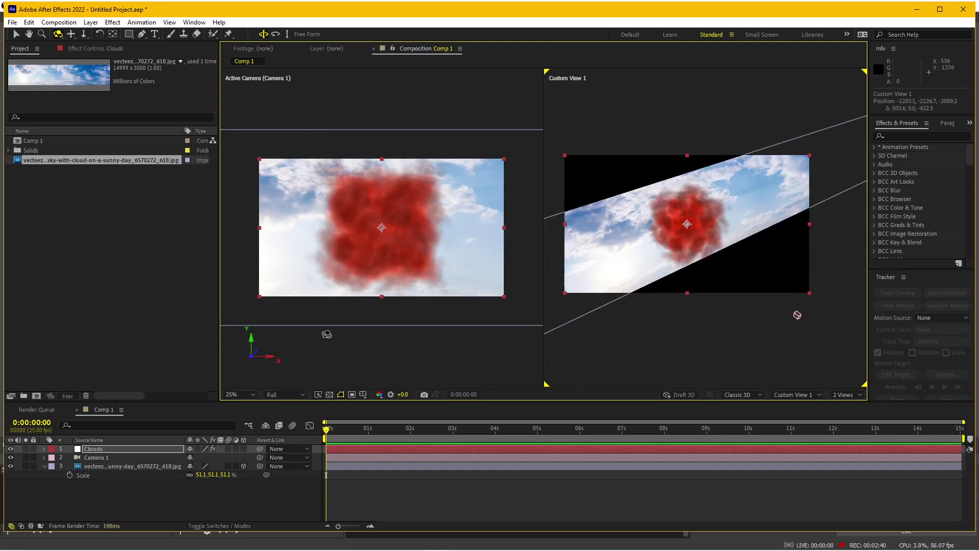
{"action": "left_click", "coordinate": [16, 34]}
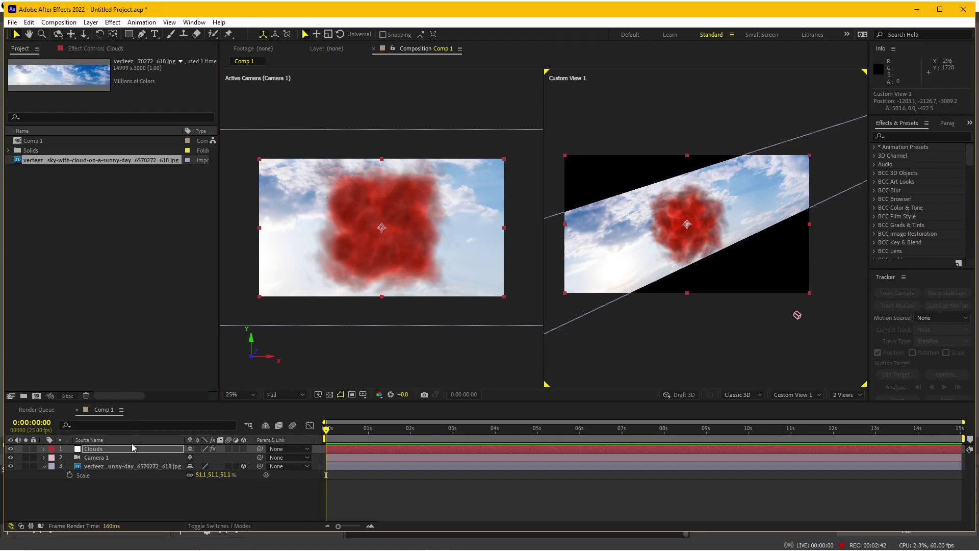
Push the sky layer back along Z and scale it to 75.1%, then re-orbit the custom view
{"action": "left_click", "coordinate": [109, 466]}
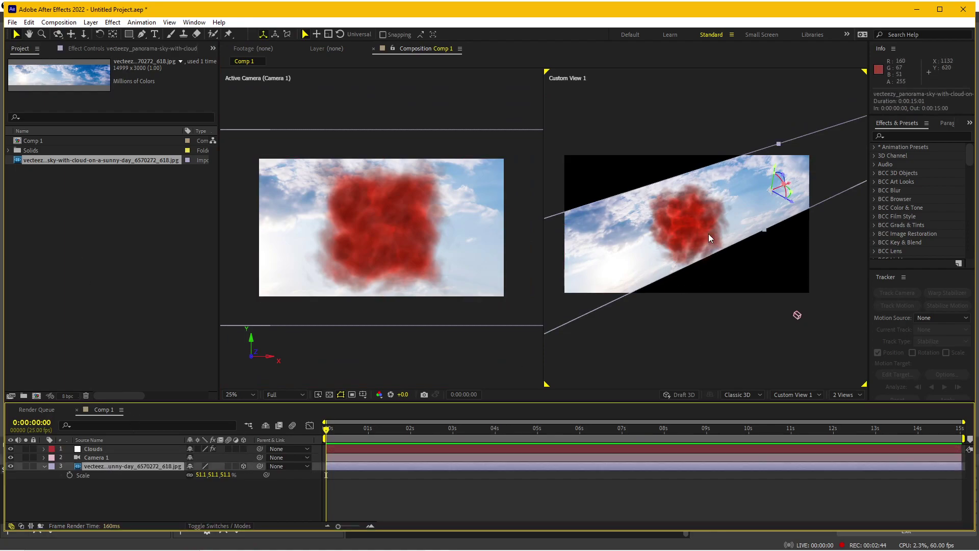
{"action": "left_click_drag", "start_coordinate": [791, 203], "coordinate": [766, 198]}
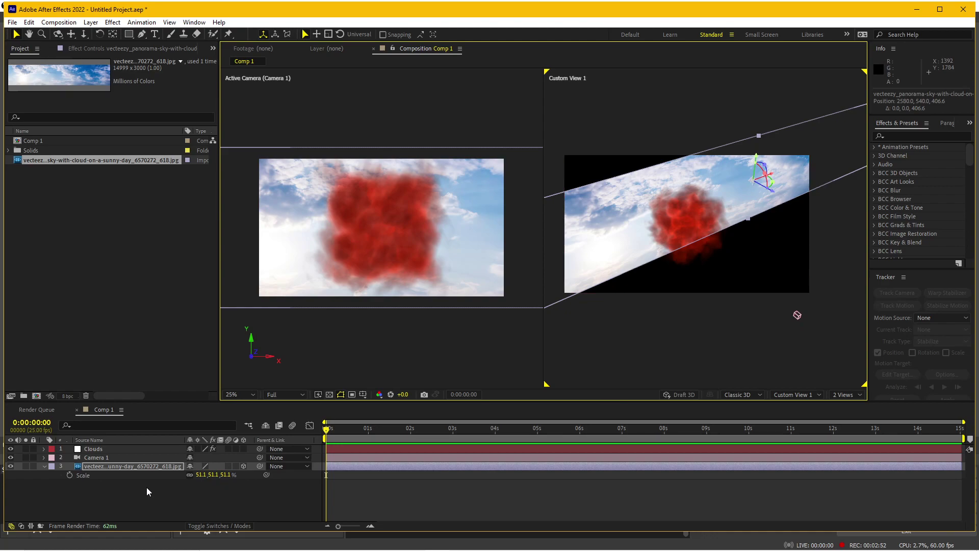
{"action": "left_click_drag", "start_coordinate": [198, 475], "coordinate": [212, 474]}
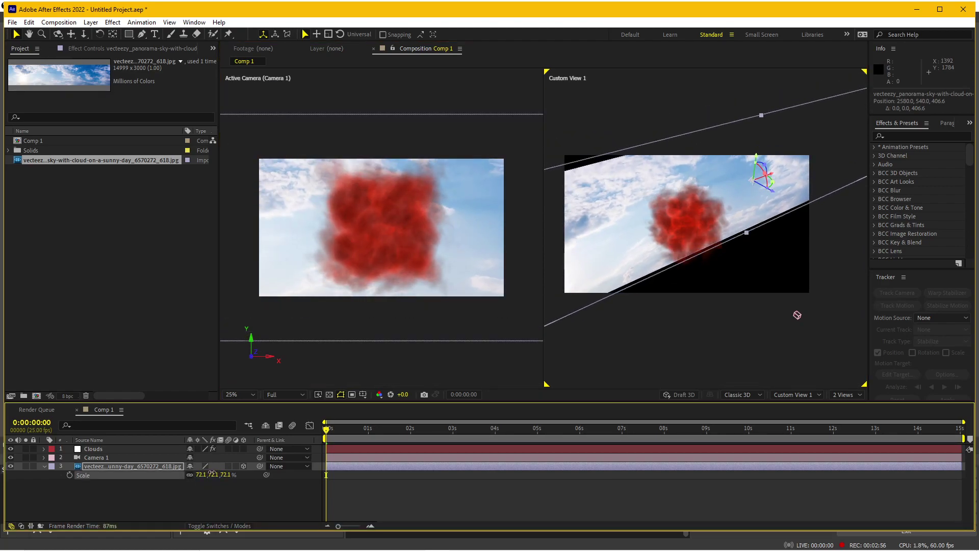
{"action": "key", "text": "c"}
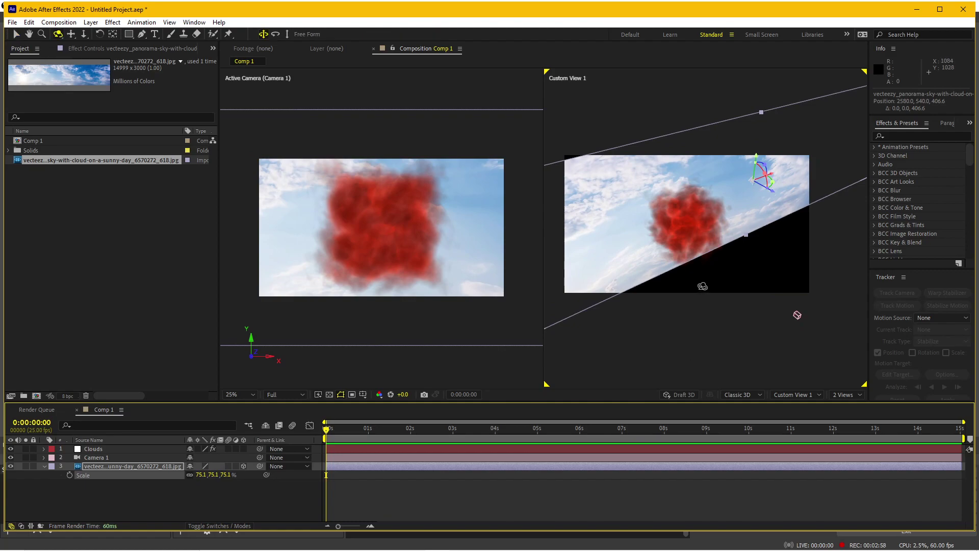
{"action": "mouse_move", "coordinate": [701, 287]}
{"action": "left_mouse_down"}
{"action": "mouse_move", "coordinate": [741, 284]}
{"action": "mouse_move", "coordinate": [716, 280]}
{"action": "left_mouse_up"}
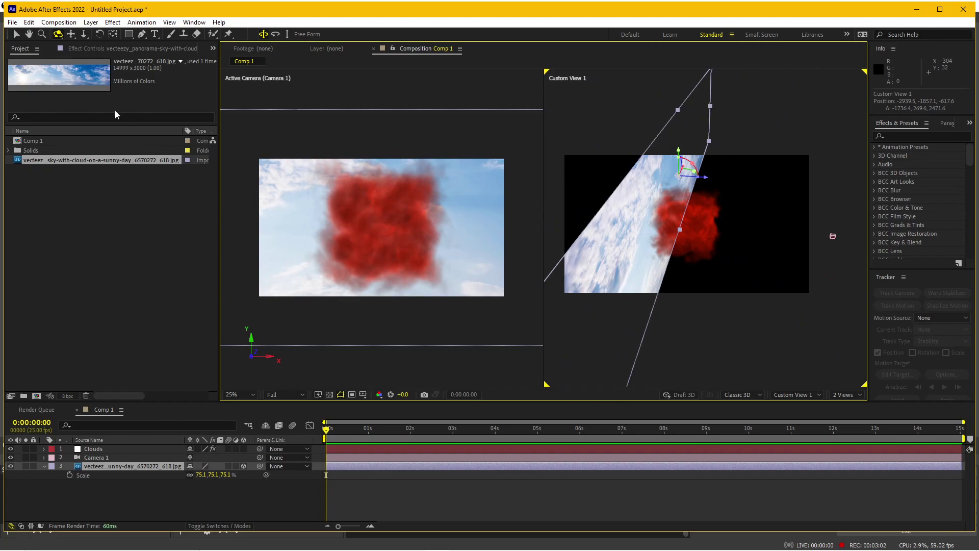
{"action": "left_click", "coordinate": [89, 50]}
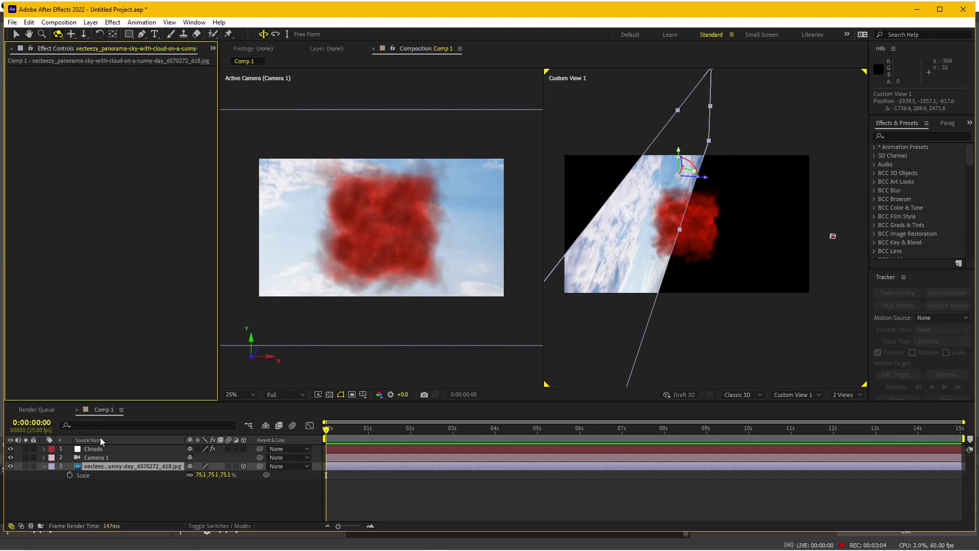
Expand Nebulosity's Base Form settings on the Clouds layer and open the Shape dropdown
{"action": "left_click", "coordinate": [101, 448]}
{"action": "left_click", "coordinate": [53, 71]}
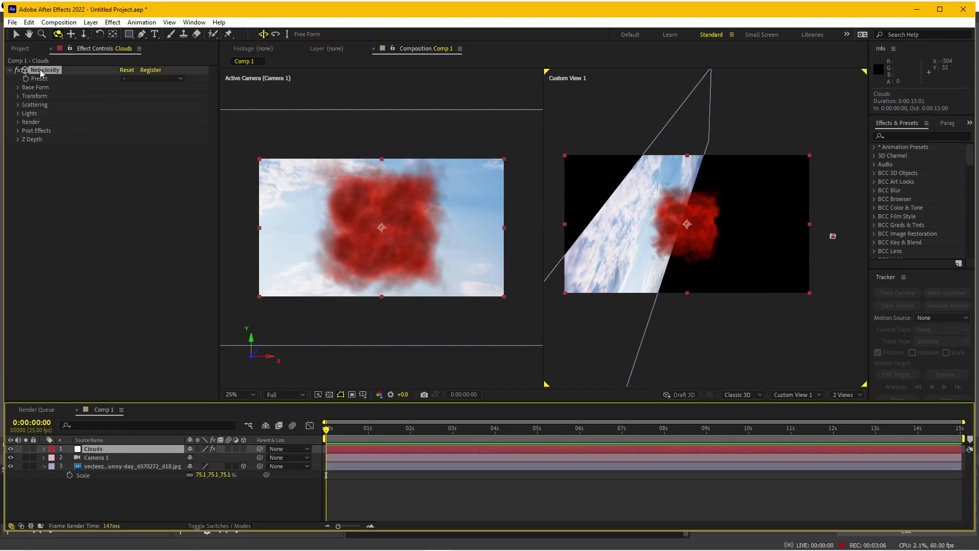
{"action": "left_click", "coordinate": [18, 87]}
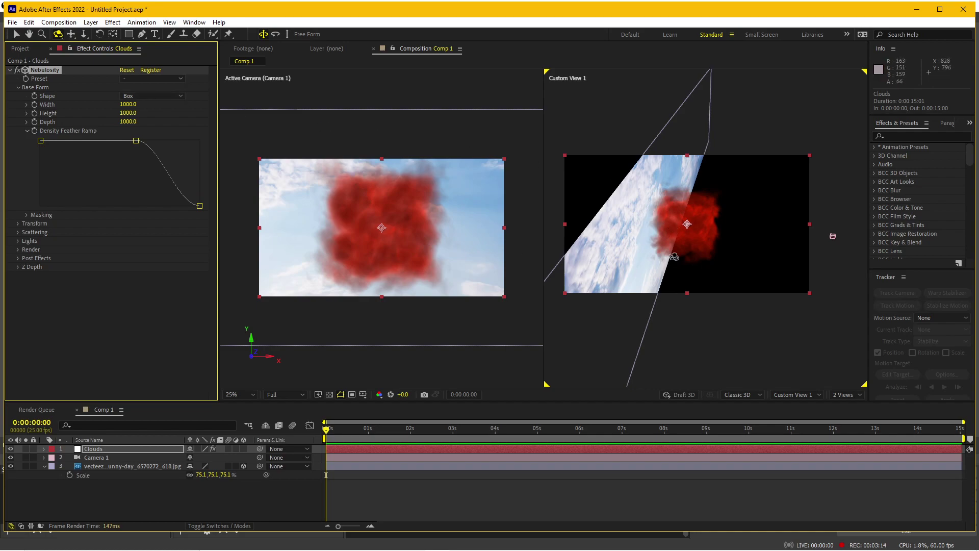
{"action": "mouse_move", "coordinate": [670, 232]}
{"action": "left_mouse_down"}
{"action": "mouse_move", "coordinate": [694, 251]}
{"action": "mouse_move", "coordinate": [662, 244]}
{"action": "left_mouse_up"}
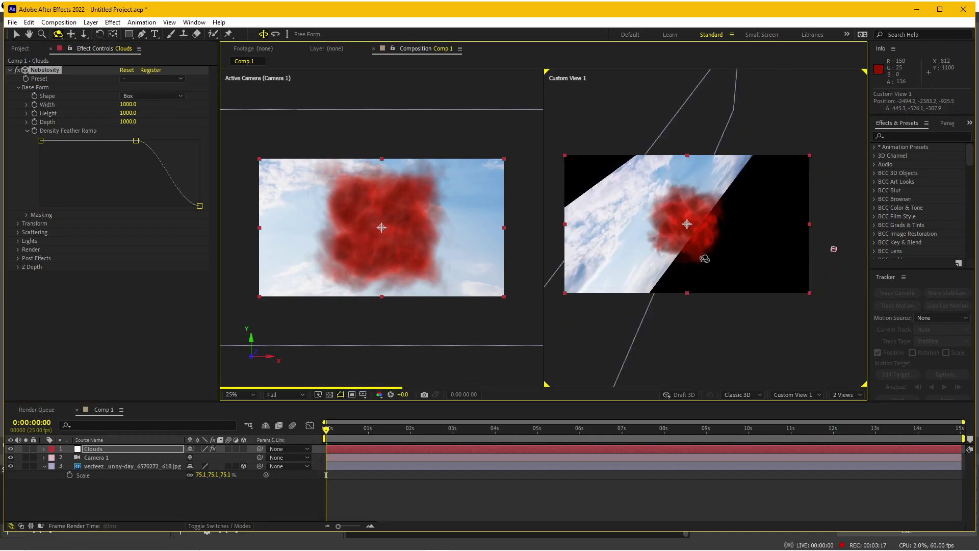
{"action": "left_click", "coordinate": [144, 95]}
Try the Sphere cloud shape, inspect it, then undo back to the Box shape
{"action": "left_click", "coordinate": [147, 121]}
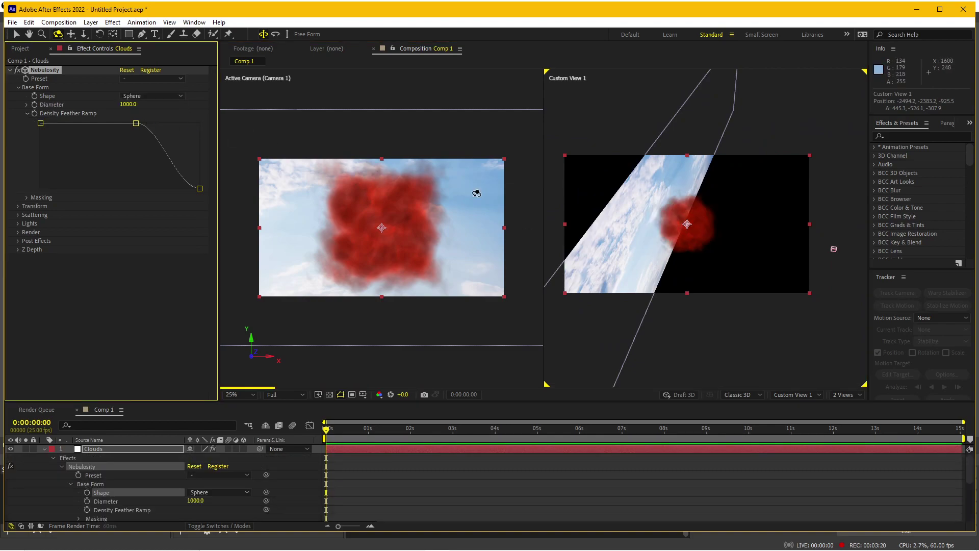
{"action": "mouse_move", "coordinate": [760, 261]}
{"action": "left_mouse_down"}
{"action": "mouse_move", "coordinate": [723, 251]}
{"action": "mouse_move", "coordinate": [717, 258]}
{"action": "left_mouse_up"}
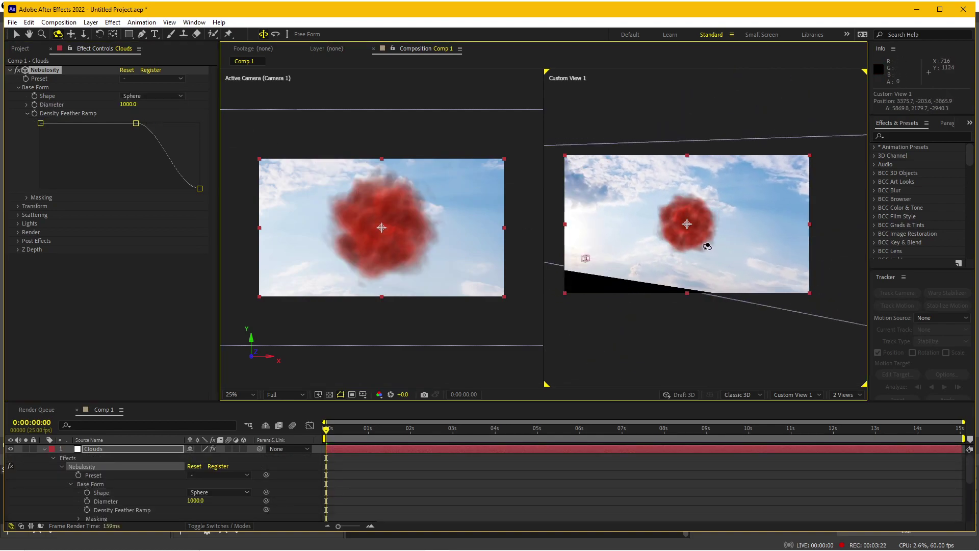
{"action": "key", "text": "ctrl+z"}
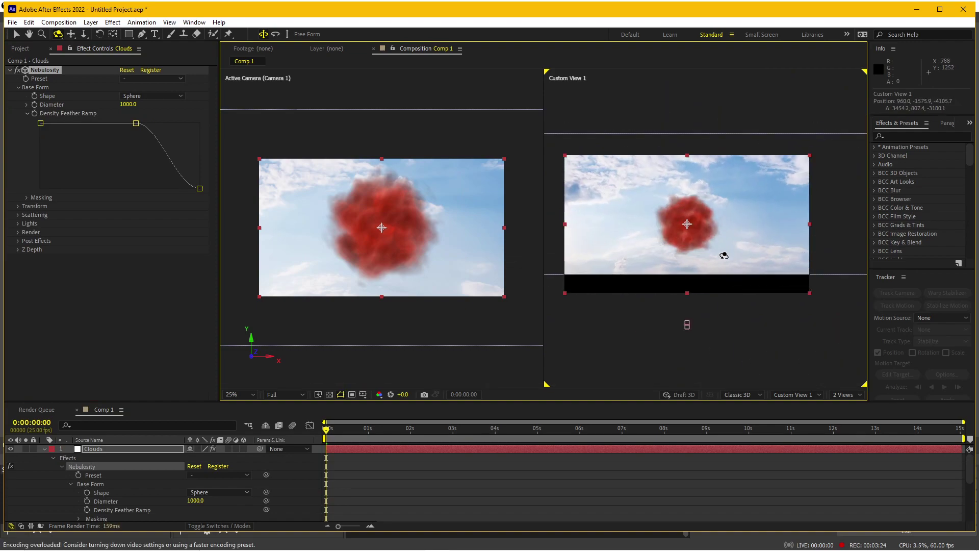
{"action": "mouse_move", "coordinate": [712, 258]}
{"action": "left_mouse_down"}
{"action": "mouse_move", "coordinate": [657, 251]}
{"action": "mouse_move", "coordinate": [675, 262]}
{"action": "left_mouse_up"}
{"action": "key", "text": "ctrl+z"}
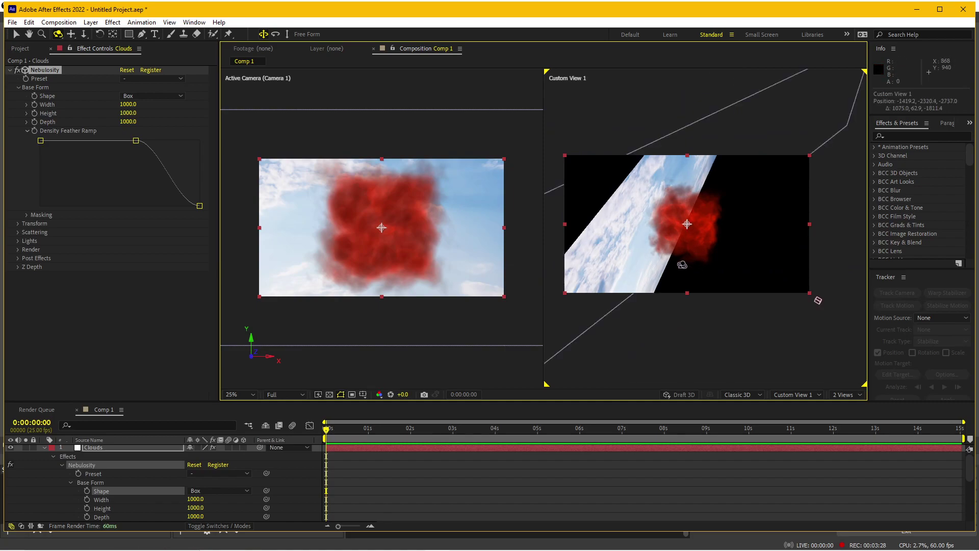
{"action": "left_click_drag", "start_coordinate": [766, 325], "coordinate": [819, 296]}
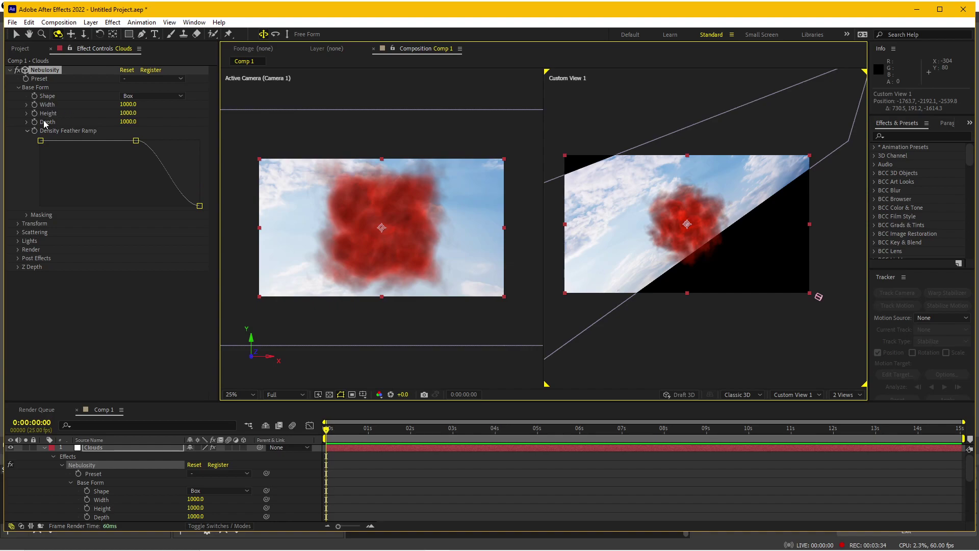
Test a wider box Width, revert it to 1000, and orbit to inspect the cloud
{"action": "mouse_move", "coordinate": [126, 106]}
{"action": "left_mouse_down"}
{"action": "mouse_move", "coordinate": [330, 110]}
{"action": "mouse_move", "coordinate": [719, 216]}
{"action": "left_mouse_up"}
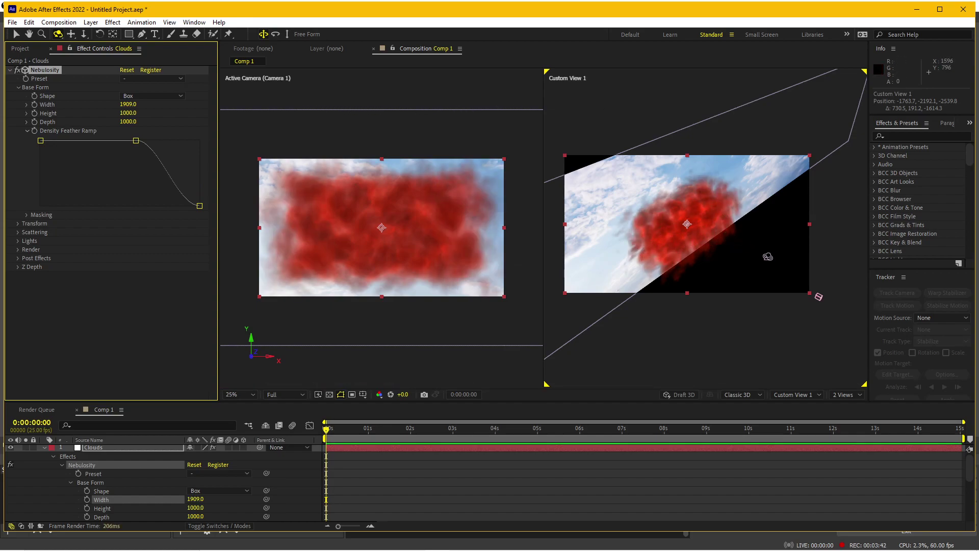
{"action": "key", "text": "ctrl+z"}
{"action": "mouse_move", "coordinate": [703, 240]}
{"action": "left_mouse_down"}
{"action": "mouse_move", "coordinate": [723, 243]}
{"action": "mouse_move", "coordinate": [717, 231]}
{"action": "mouse_move", "coordinate": [706, 247]}
{"action": "mouse_move", "coordinate": [674, 241]}
{"action": "mouse_move", "coordinate": [707, 246]}
{"action": "left_mouse_up"}
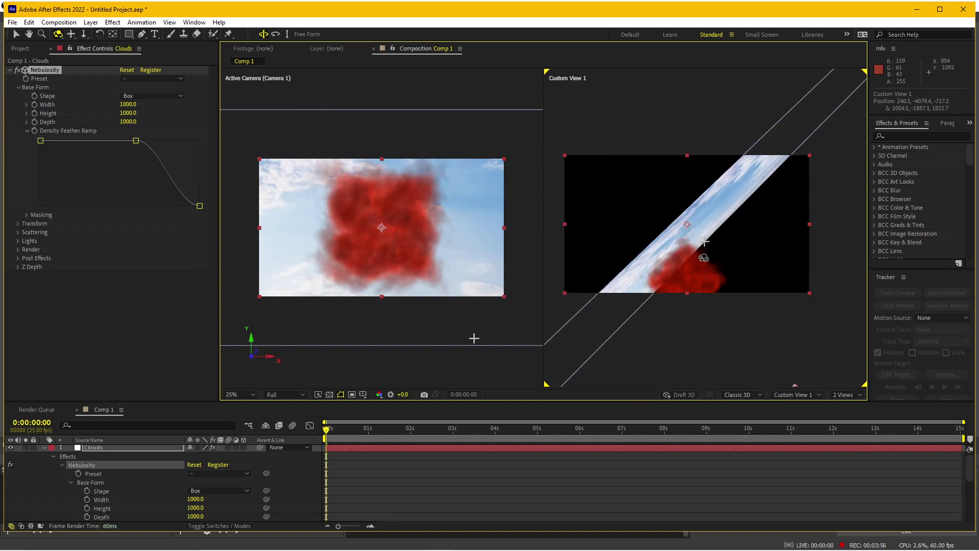
Resize the Nebulosity cloud box to 3480 wide, 1208 high and 2319 deep, checking it in Custom View 1
{"action": "left_click", "coordinate": [126, 105]}
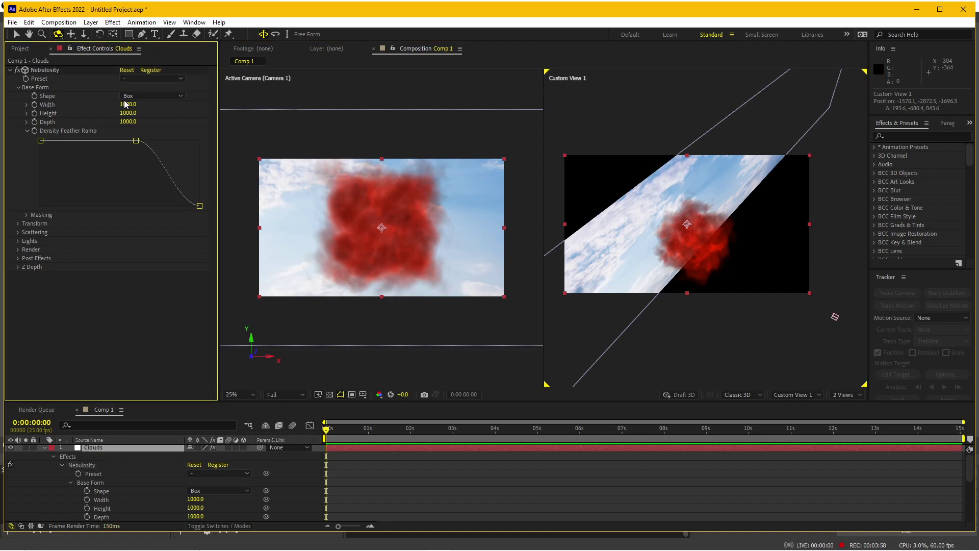
{"action": "left_click_drag", "start_coordinate": [126, 105], "coordinate": [837, 95]}
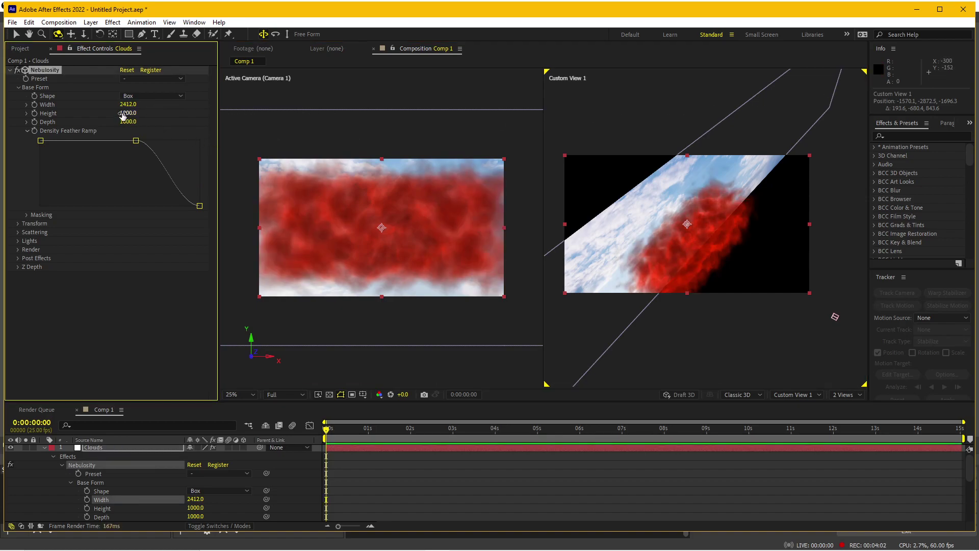
{"action": "left_click_drag", "start_coordinate": [124, 113], "coordinate": [199, 115]}
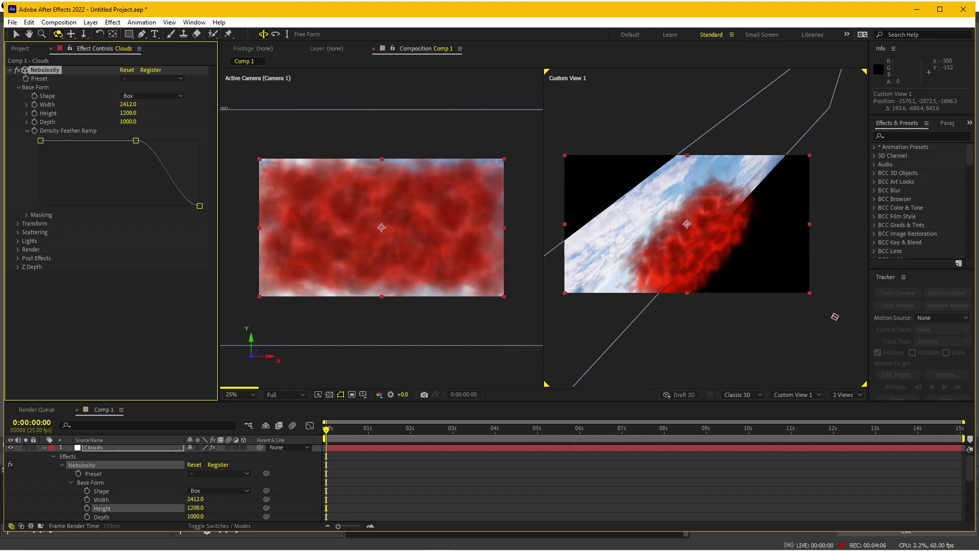
{"action": "left_click_drag", "start_coordinate": [125, 122], "coordinate": [557, 136]}
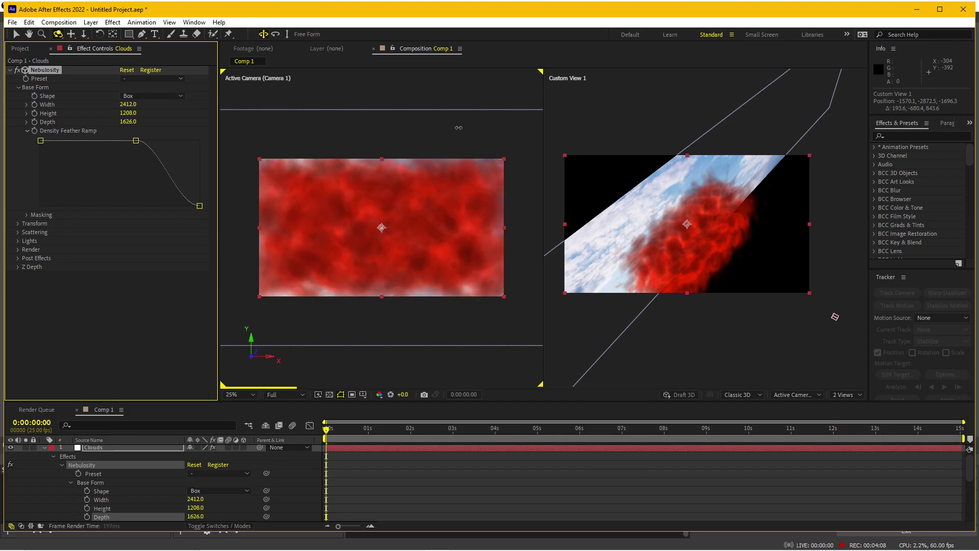
{"action": "left_click", "coordinate": [557, 136]}
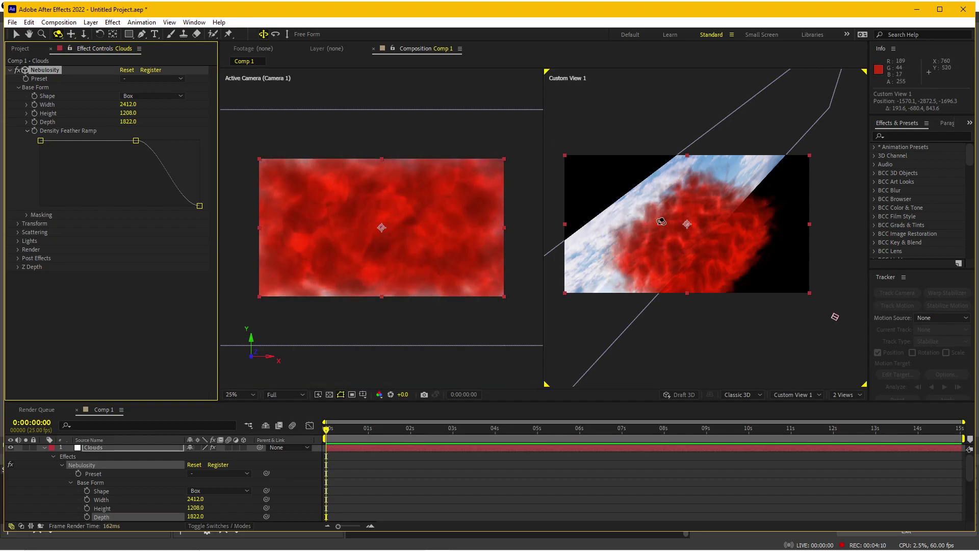
{"action": "left_click_drag", "start_coordinate": [127, 104], "coordinate": [381, 113]}
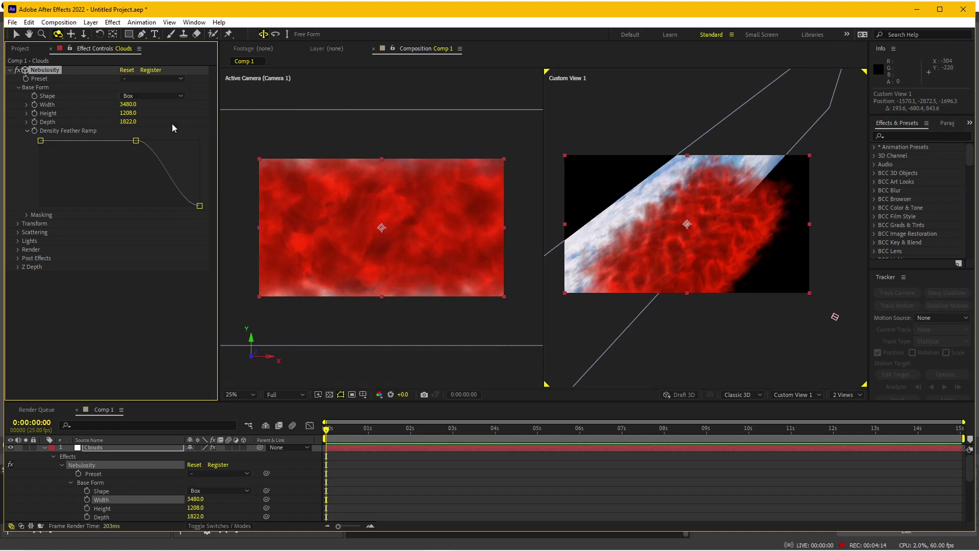
{"action": "left_click_drag", "start_coordinate": [131, 127], "coordinate": [384, 127]}
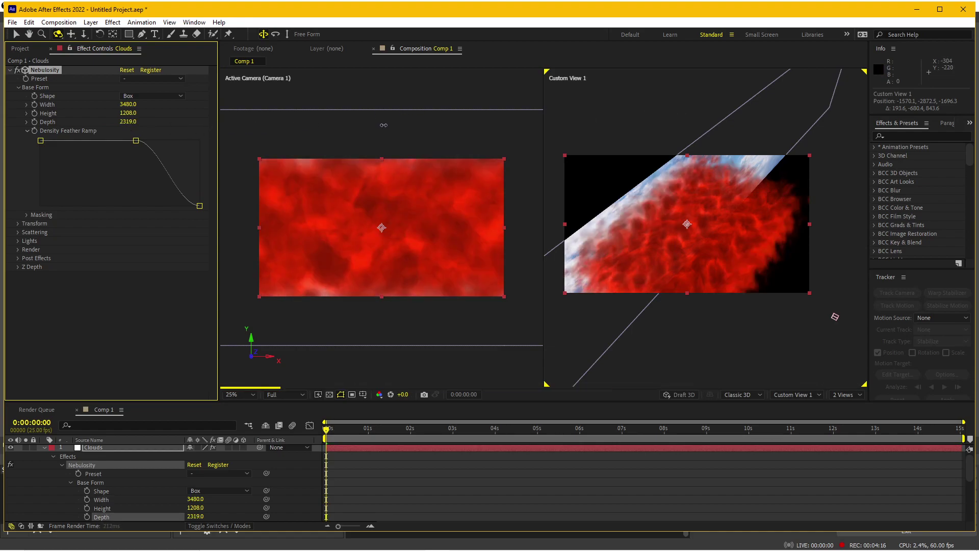
{"action": "mouse_move", "coordinate": [671, 264]}
{"action": "left_mouse_down"}
{"action": "mouse_move", "coordinate": [654, 259]}
{"action": "mouse_move", "coordinate": [666, 258]}
{"action": "left_mouse_up"}
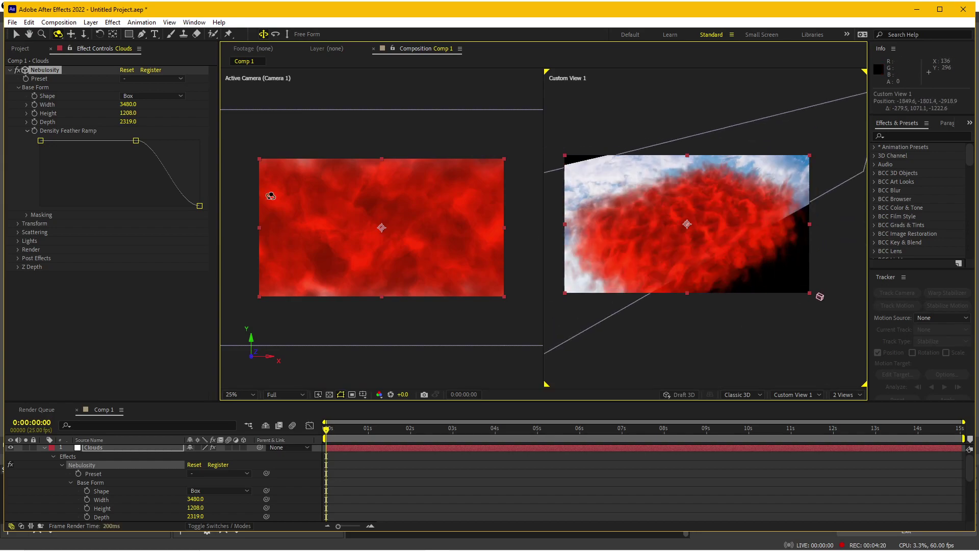
{"action": "left_click", "coordinate": [17, 224]}
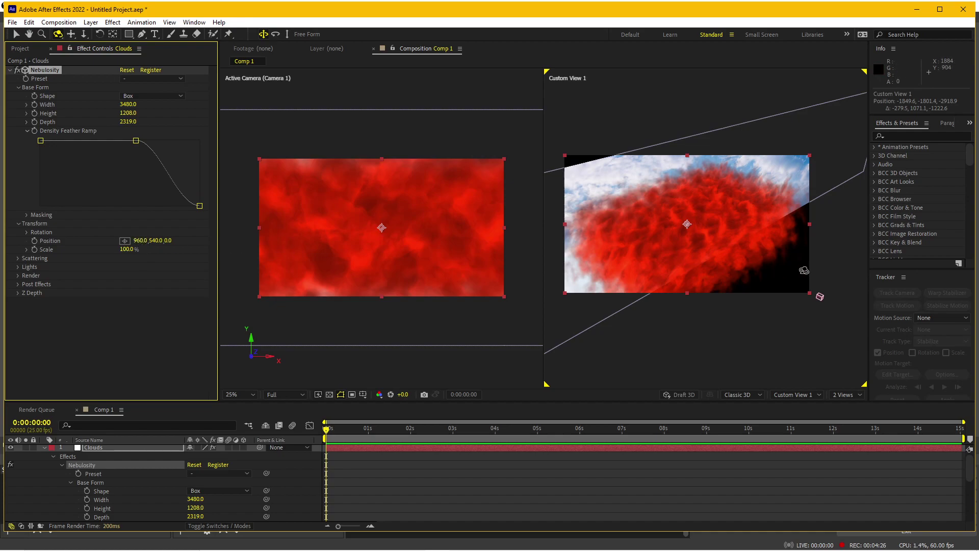
Nudge the Nebulosity Transform Position X so the cloud box reads 1012.0, 540.0, 0.0
{"action": "left_click_drag", "start_coordinate": [140, 242], "coordinate": [138, 247]}
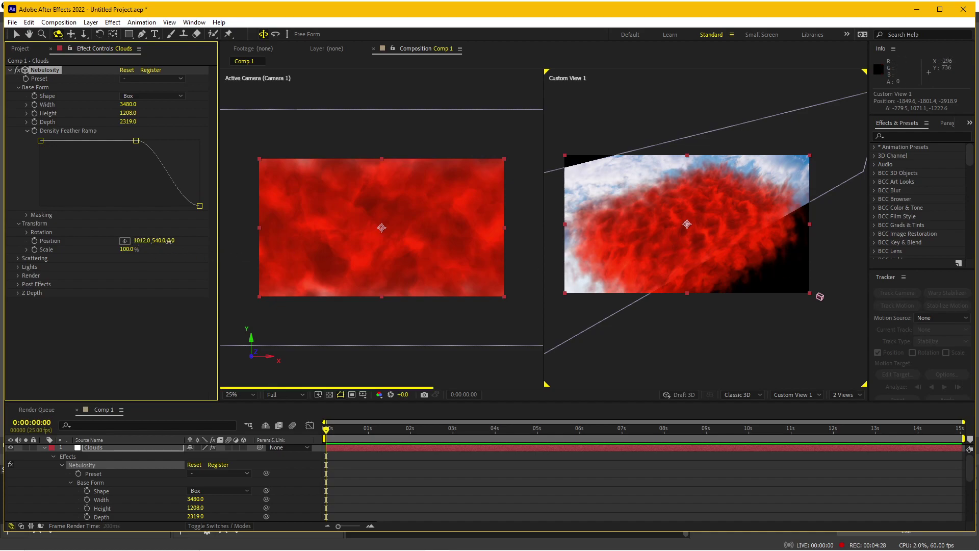
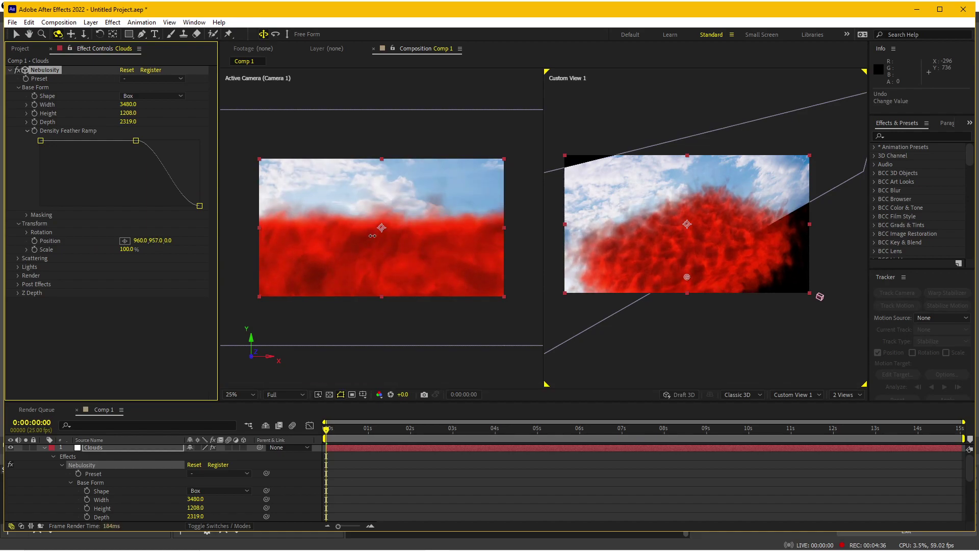
Lower the Nebulosity clouds to Position Y 1108 and check them in the Active Camera view
{"action": "left_click_drag", "start_coordinate": [382, 234], "coordinate": [458, 227]}
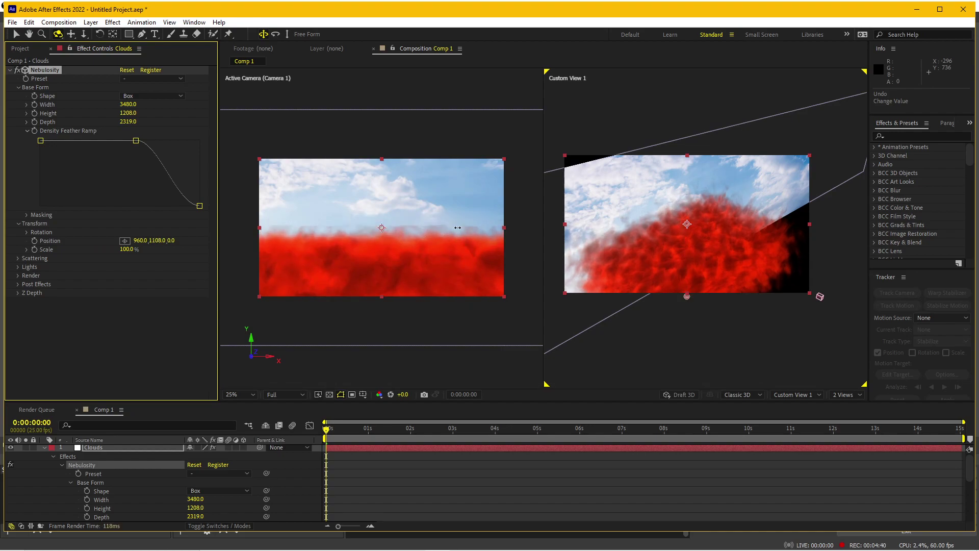
{"action": "scroll", "coordinate": [354, 268], "scroll_direction": "up", "scroll_amount": 2}
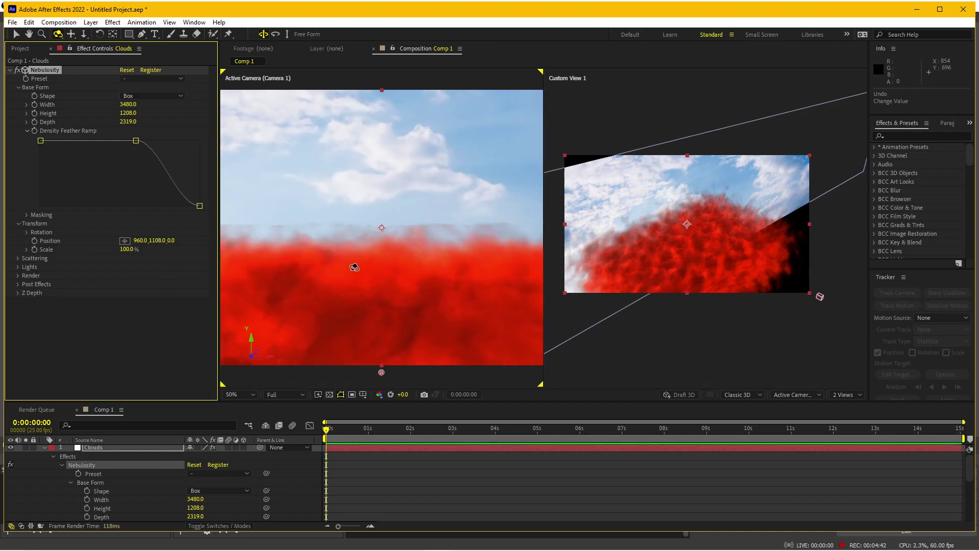
{"action": "left_click_drag", "start_coordinate": [354, 268], "coordinate": [397, 251]}
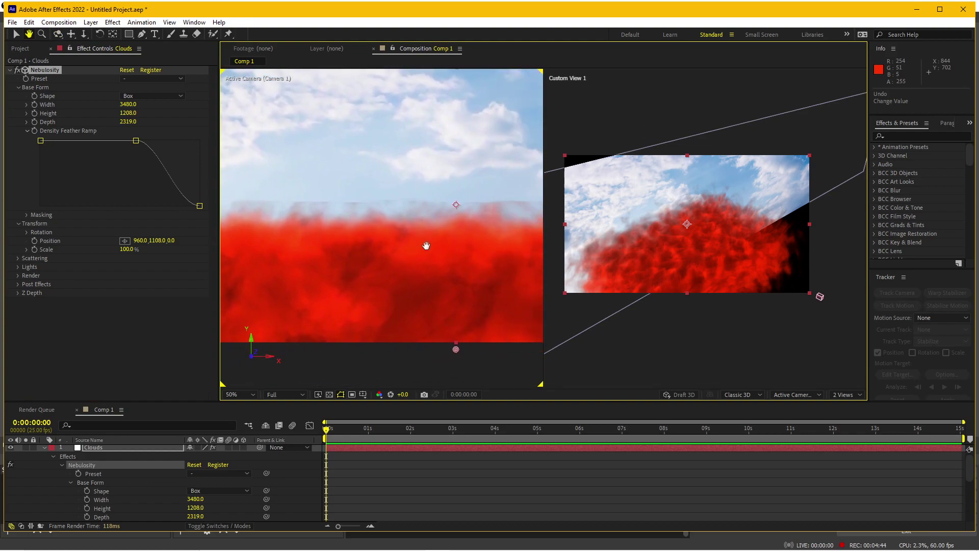
{"action": "scroll", "coordinate": [396, 251], "scroll_direction": "down", "scroll_amount": 2}
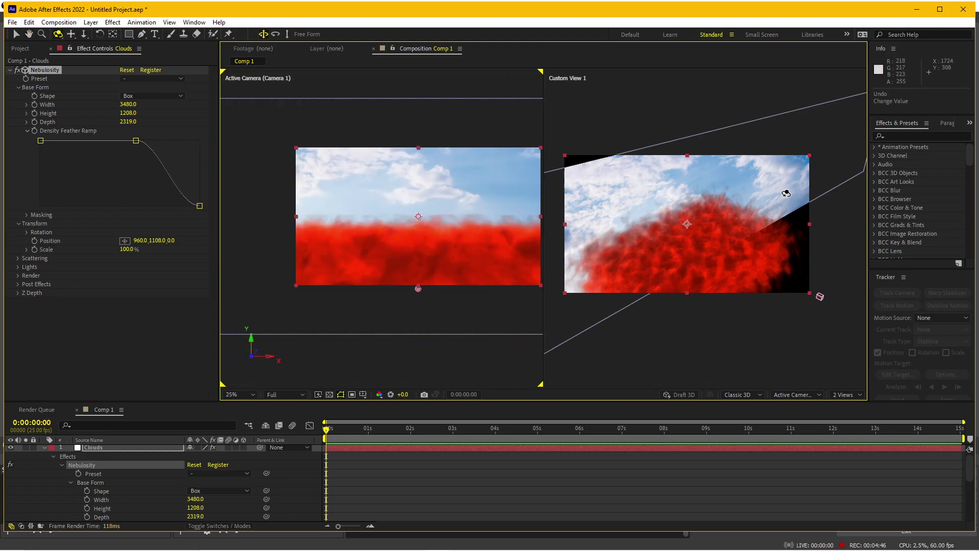
{"action": "scroll", "coordinate": [392, 283], "scroll_direction": "up", "scroll_amount": 2}
{"action": "scroll", "coordinate": [402, 271], "scroll_direction": "down", "scroll_amount": 2}
{"action": "scroll", "coordinate": [357, 243], "scroll_direction": "up", "scroll_amount": 2}
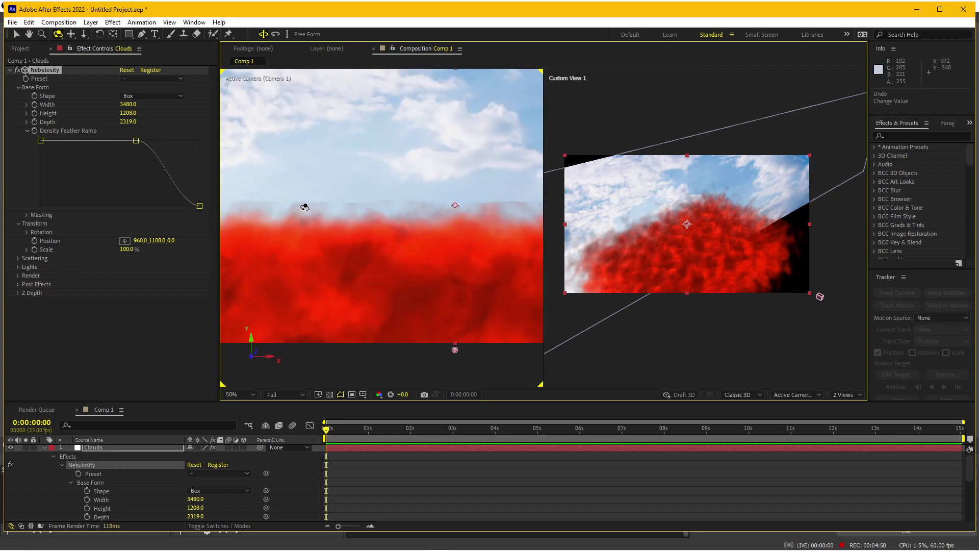
{"action": "left_click_drag", "start_coordinate": [305, 207], "coordinate": [396, 203]}
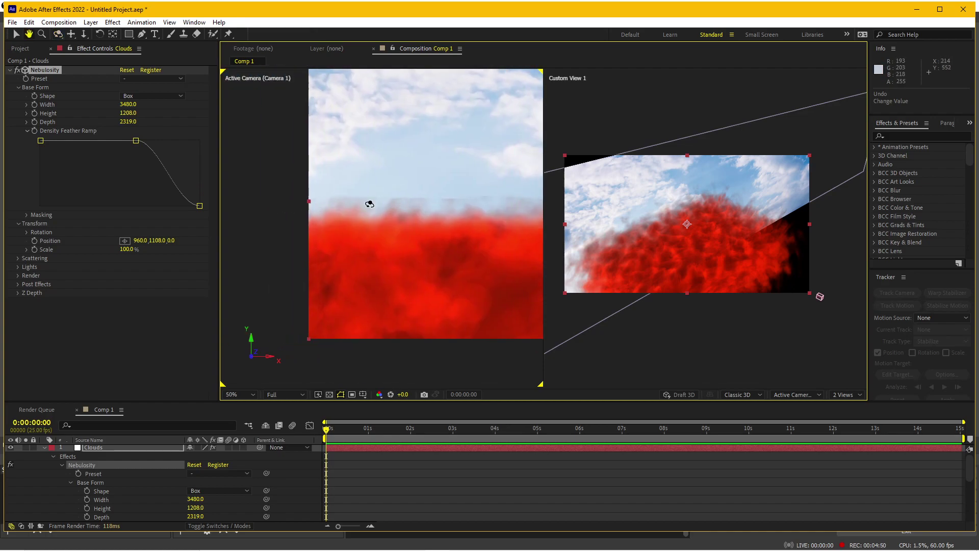
{"action": "left_click_drag", "start_coordinate": [531, 211], "coordinate": [312, 222]}
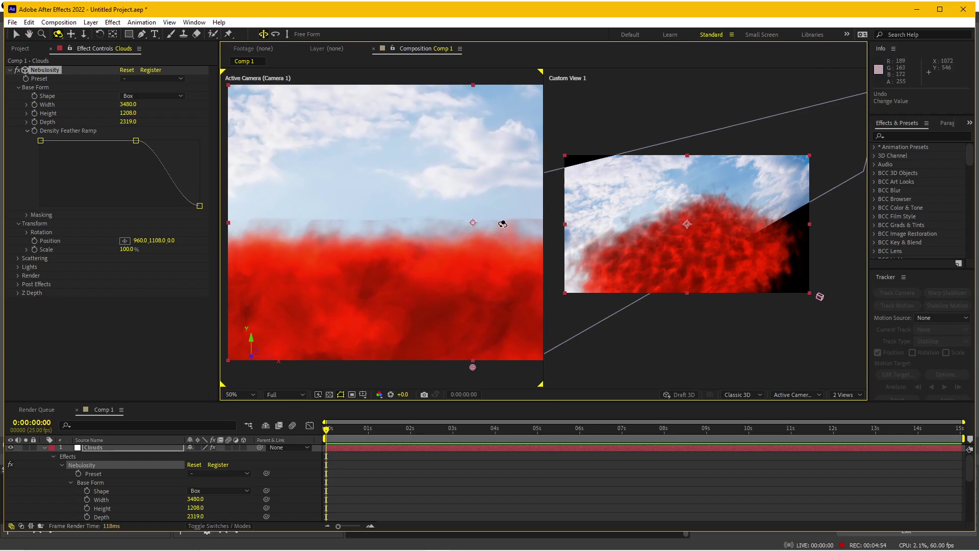
{"action": "scroll", "coordinate": [410, 235], "scroll_direction": "down", "scroll_amount": 2}
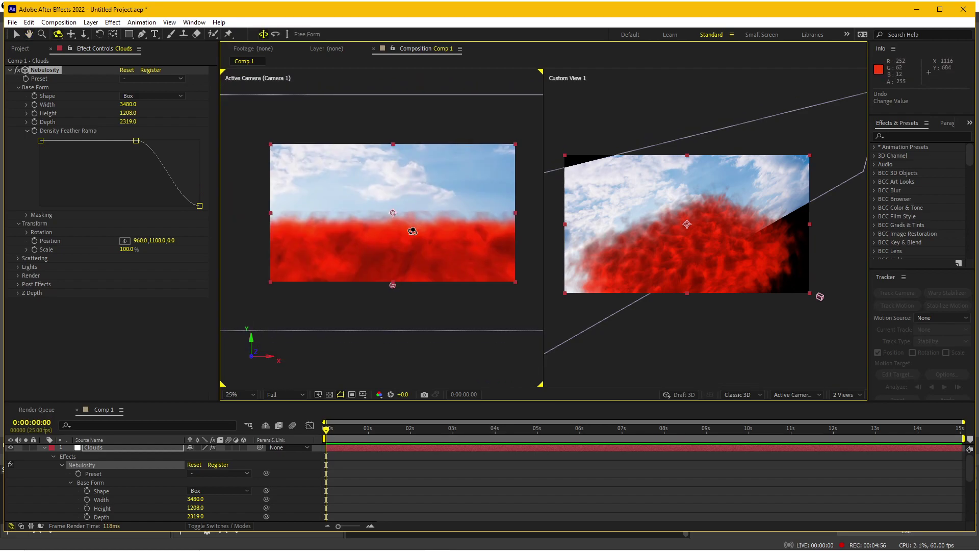
Expand Scattering and bring Nebulosity Density down to -30% for thinner clouds
{"action": "left_click", "coordinate": [18, 258]}
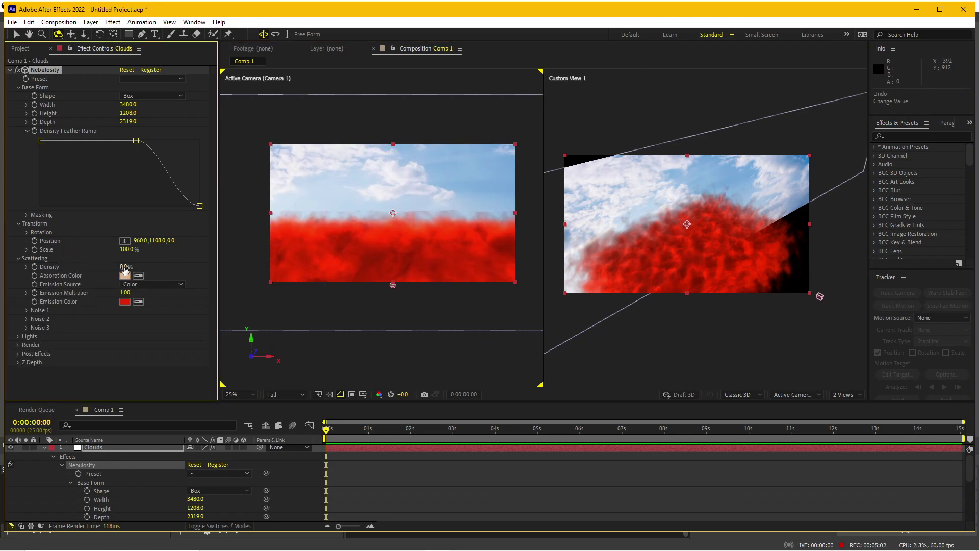
{"action": "left_click_drag", "start_coordinate": [126, 266], "coordinate": [147, 266]}
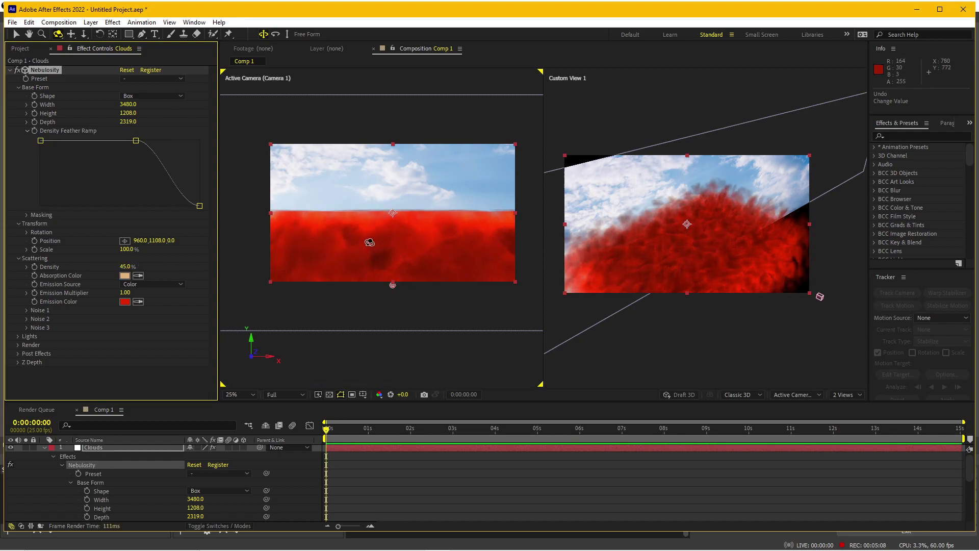
{"action": "mouse_move", "coordinate": [695, 260]}
{"action": "left_mouse_down"}
{"action": "mouse_move", "coordinate": [681, 244]}
{"action": "mouse_move", "coordinate": [666, 252]}
{"action": "mouse_move", "coordinate": [689, 248]}
{"action": "mouse_move", "coordinate": [644, 250]}
{"action": "left_mouse_up"}
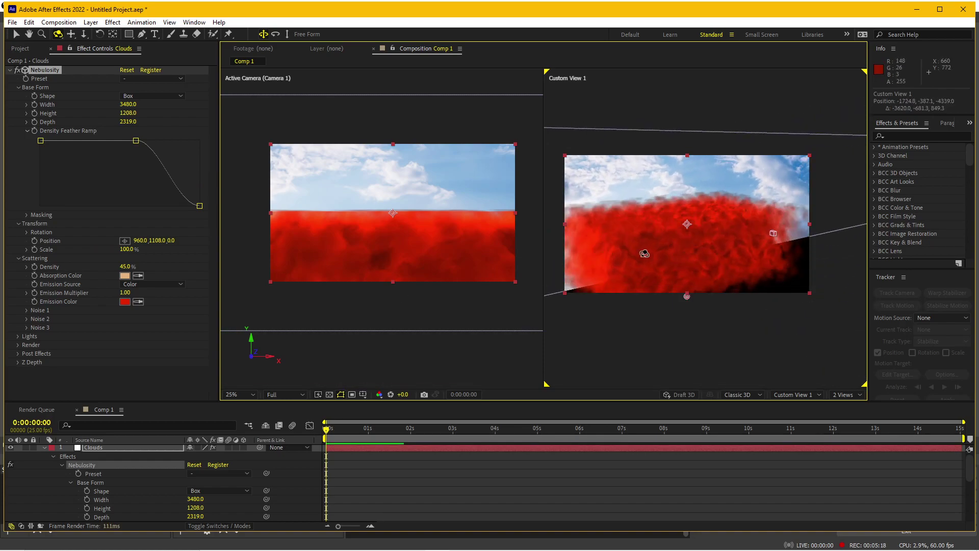
{"action": "left_click_drag", "start_coordinate": [123, 266], "coordinate": [93, 267]}
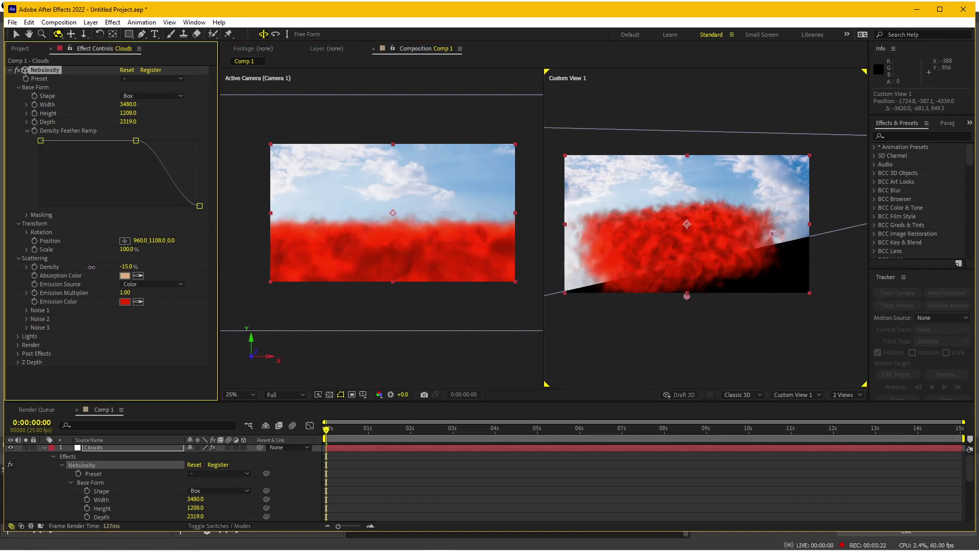
{"action": "left_click_drag", "start_coordinate": [94, 267], "coordinate": [84, 267]}
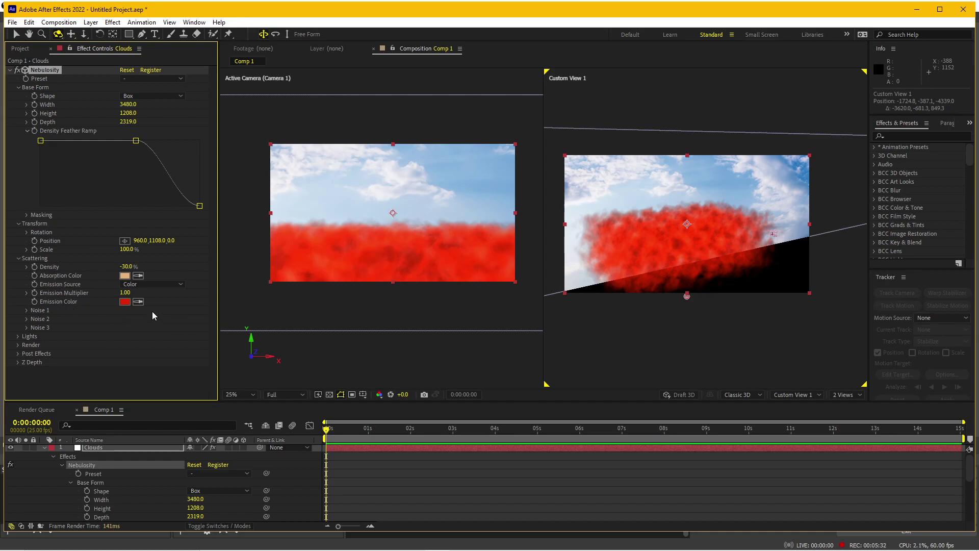
Change Nebulosity Emission Color from red to the pale blue-grey CAD3D8
{"action": "left_click", "coordinate": [125, 302]}
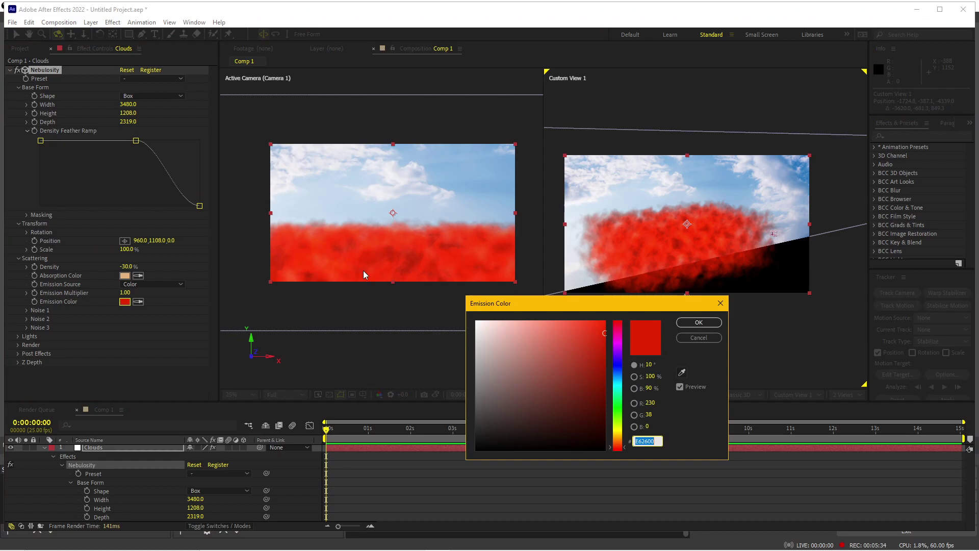
{"action": "mouse_move", "coordinate": [491, 352]}
{"action": "left_mouse_down"}
{"action": "mouse_move", "coordinate": [470, 313]}
{"action": "mouse_move", "coordinate": [469, 342]}
{"action": "left_mouse_up"}
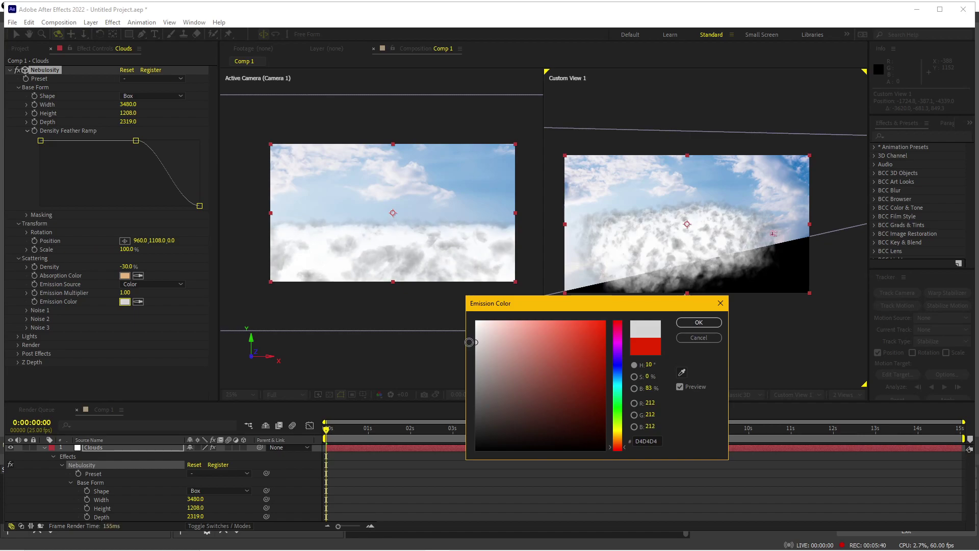
{"action": "left_click_drag", "start_coordinate": [459, 348], "coordinate": [454, 351]}
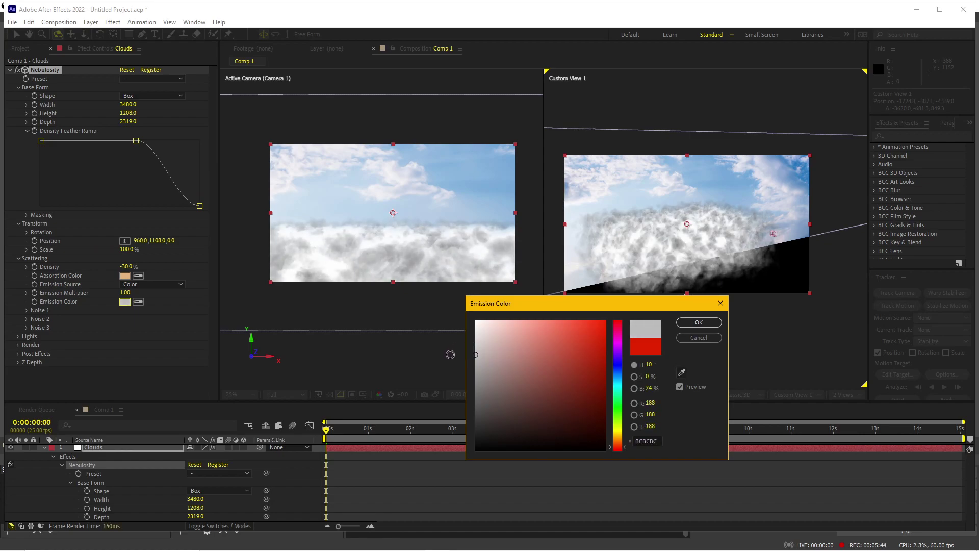
{"action": "left_click_drag", "start_coordinate": [449, 351], "coordinate": [445, 298]}
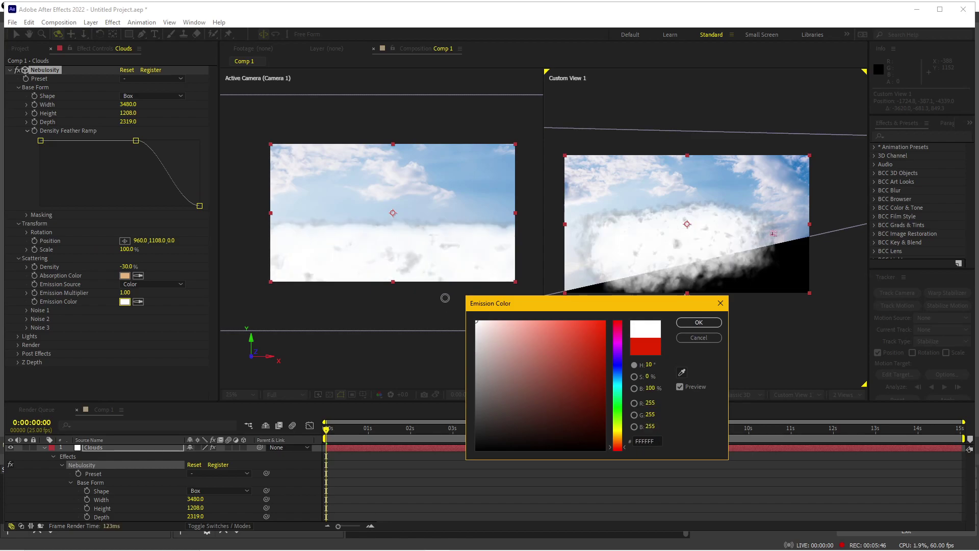
{"action": "left_click_drag", "start_coordinate": [477, 346], "coordinate": [470, 346]}
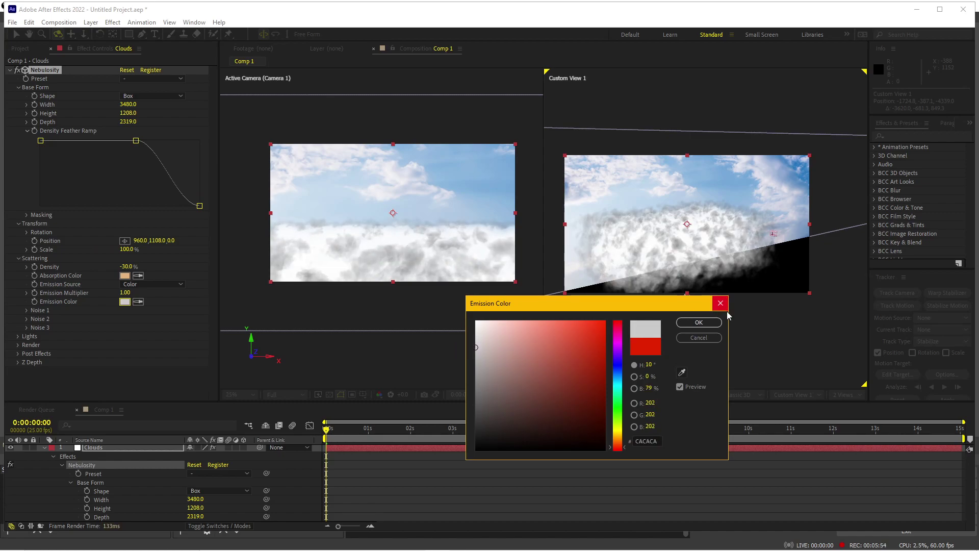
{"action": "left_click", "coordinate": [698, 322]}
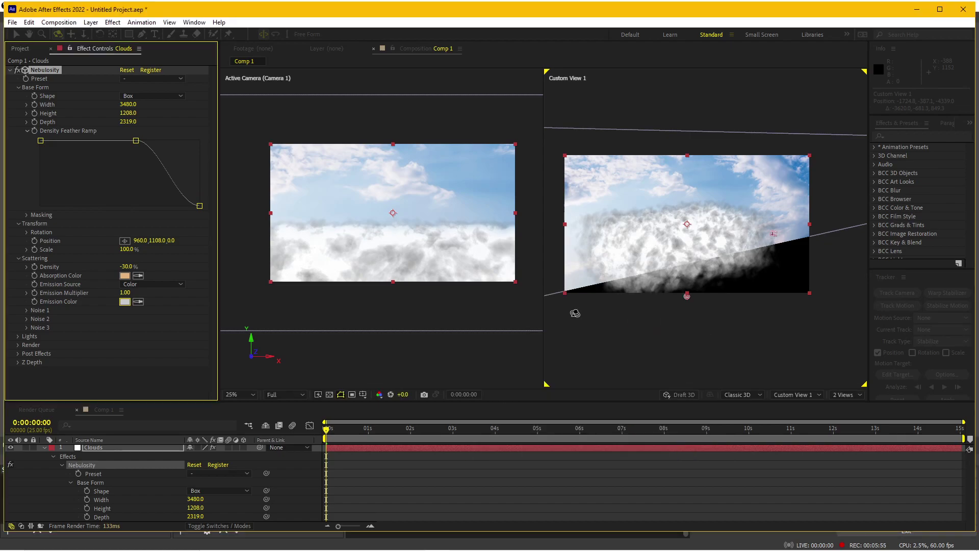
{"action": "left_click", "coordinate": [128, 301]}
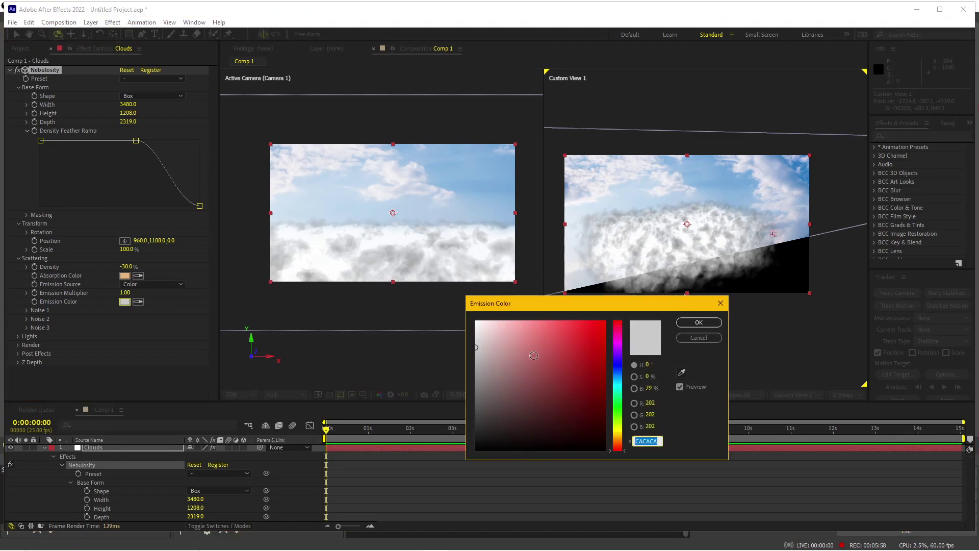
{"action": "left_click", "coordinate": [619, 378]}
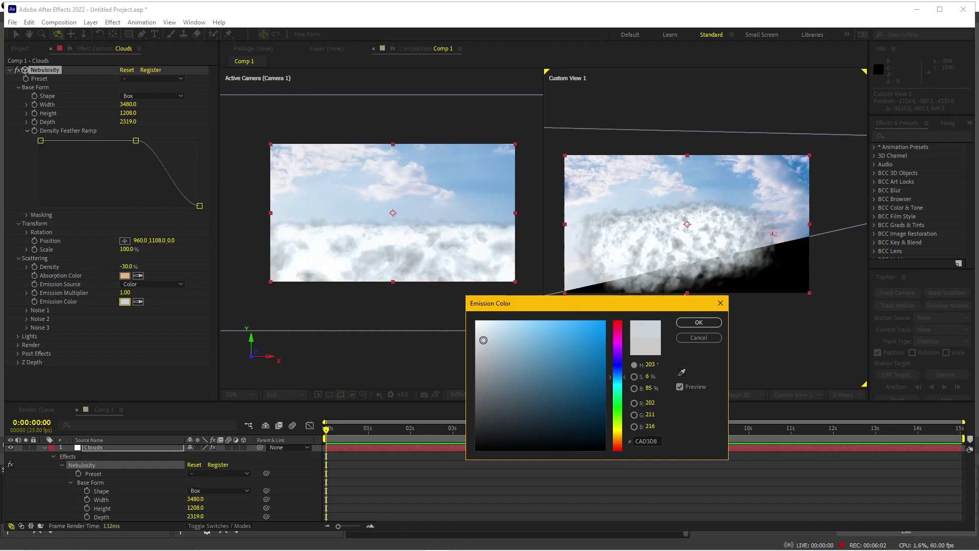
{"action": "left_click", "coordinate": [698, 322]}
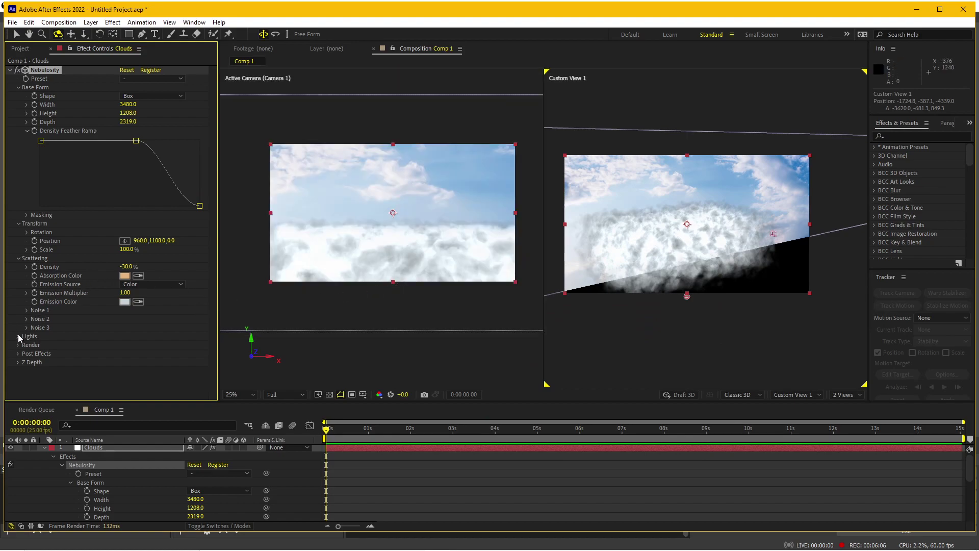
Expand Noise 1 and set Complexity to 10, undoing a trial Density Offset change
{"action": "left_click", "coordinate": [26, 309]}
{"action": "scroll", "coordinate": [28, 311], "scroll_direction": "down", "scroll_amount": 3}
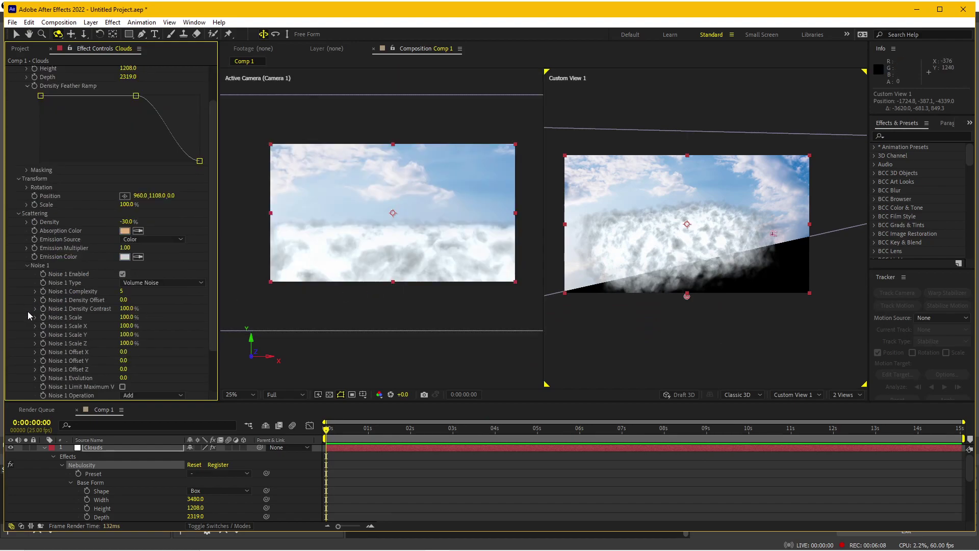
{"action": "scroll", "coordinate": [161, 317], "scroll_direction": "down", "scroll_amount": 2}
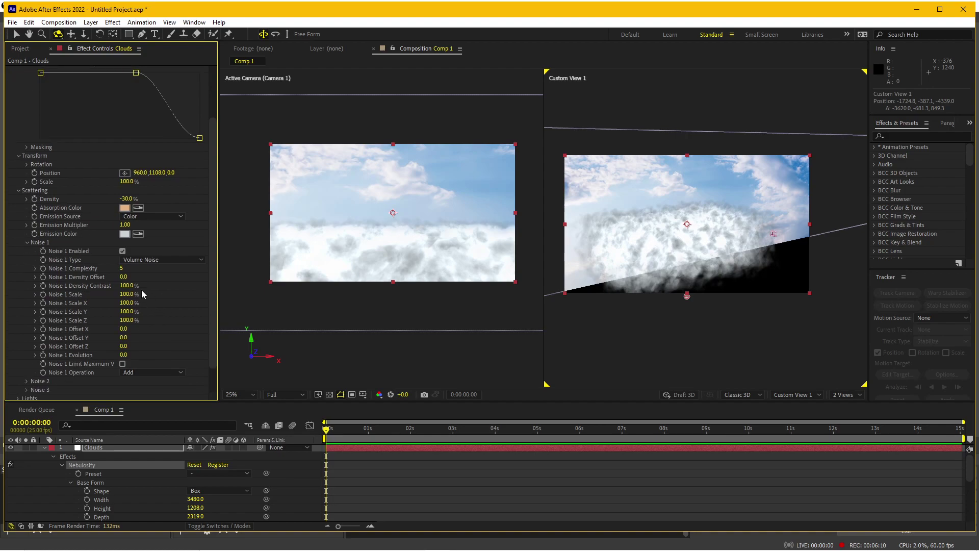
{"action": "key", "text": "period"}
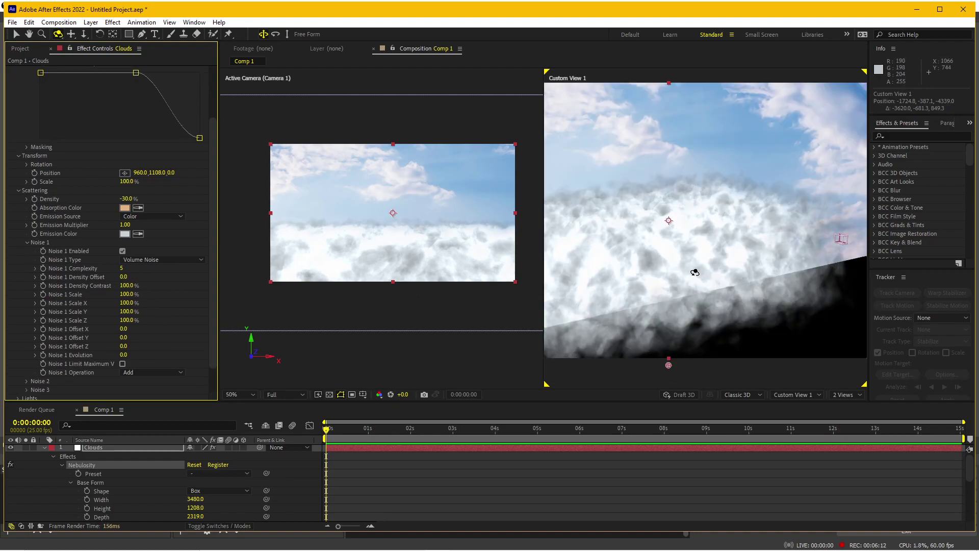
{"action": "left_click_drag", "start_coordinate": [655, 257], "coordinate": [608, 273]}
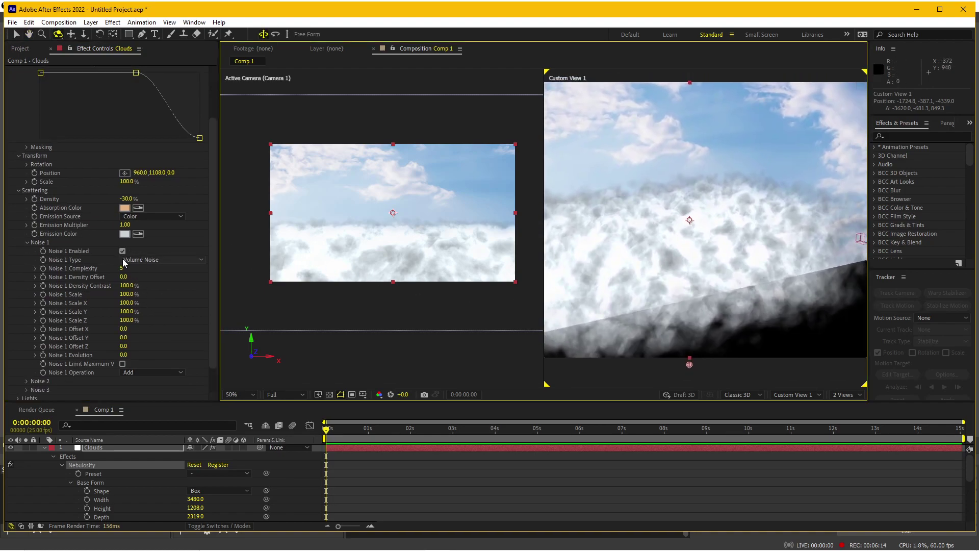
{"action": "left_click_drag", "start_coordinate": [122, 270], "coordinate": [110, 269]}
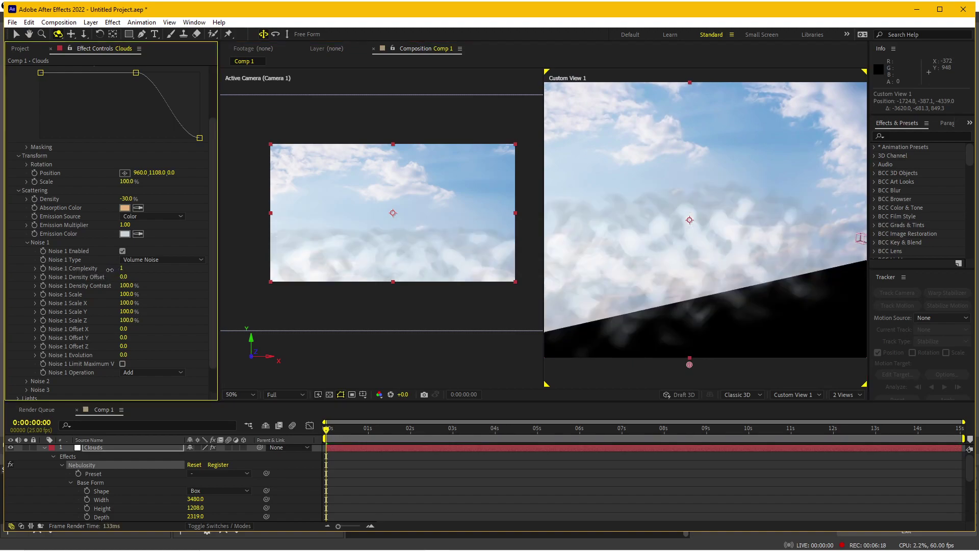
{"action": "key", "text": "h"}
{"action": "left_click_drag", "start_coordinate": [653, 287], "coordinate": [651, 290]}
{"action": "key", "text": "c"}
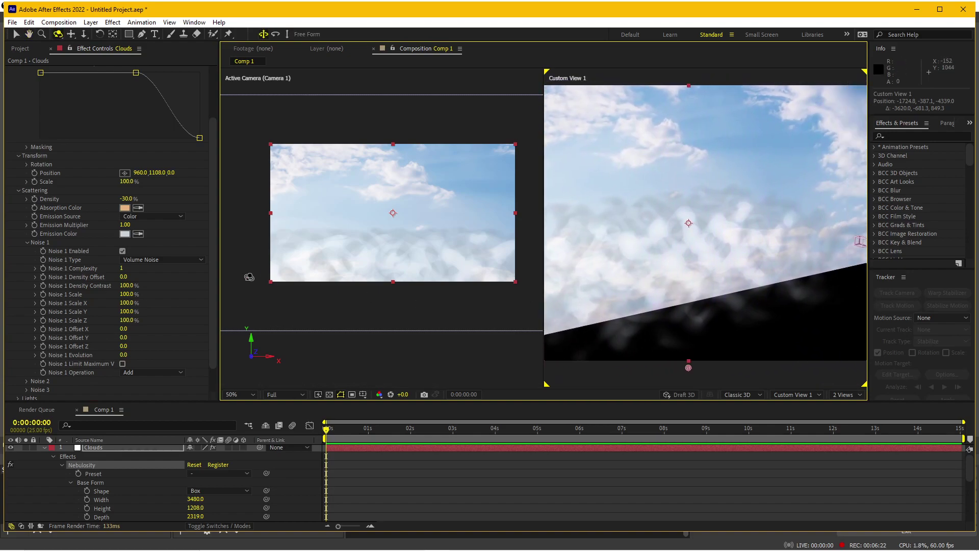
{"action": "left_click_drag", "start_coordinate": [124, 271], "coordinate": [127, 270]}
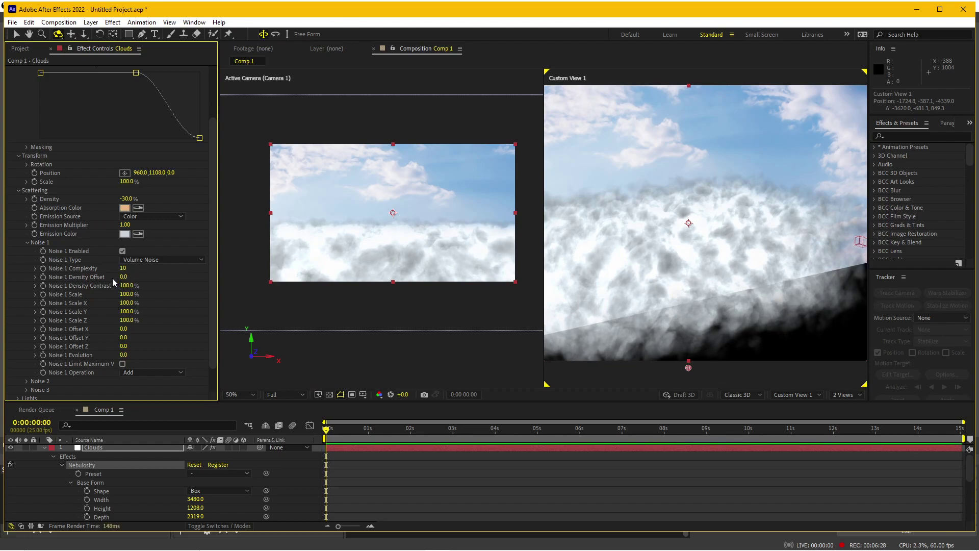
{"action": "mouse_move", "coordinate": [125, 276]}
{"action": "left_mouse_down"}
{"action": "mouse_move", "coordinate": [135, 274]}
{"action": "mouse_move", "coordinate": [107, 228]}
{"action": "left_mouse_up"}
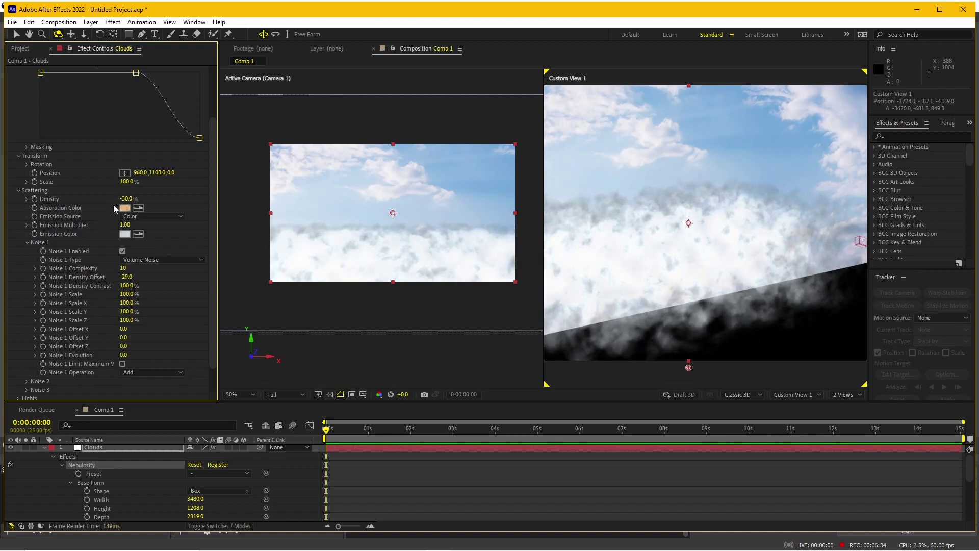
{"action": "key", "text": "ctrl+z"}
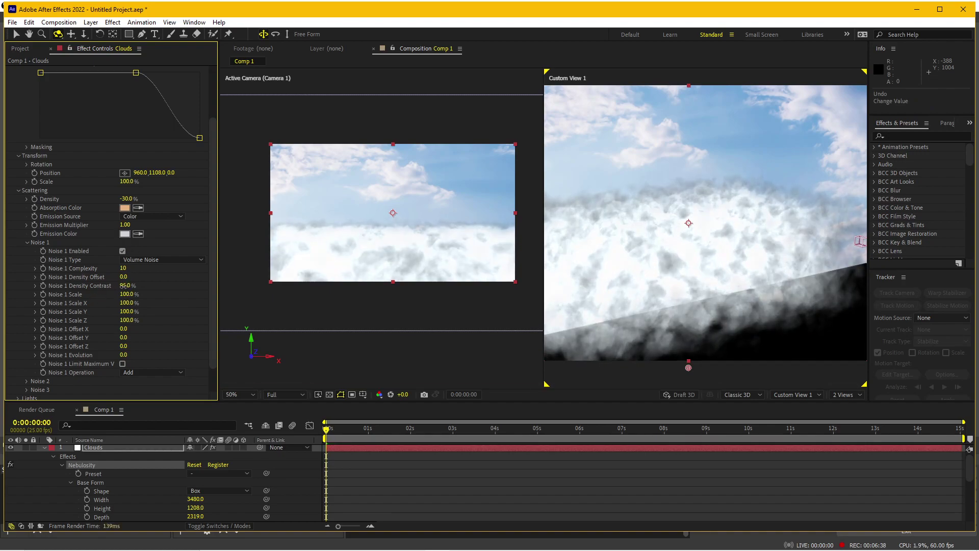
Set Noise 1 Density Contrast to 100%
{"action": "left_click_drag", "start_coordinate": [122, 285], "coordinate": [131, 285]}
{"action": "left_click_drag", "start_coordinate": [134, 285], "coordinate": [135, 285]}
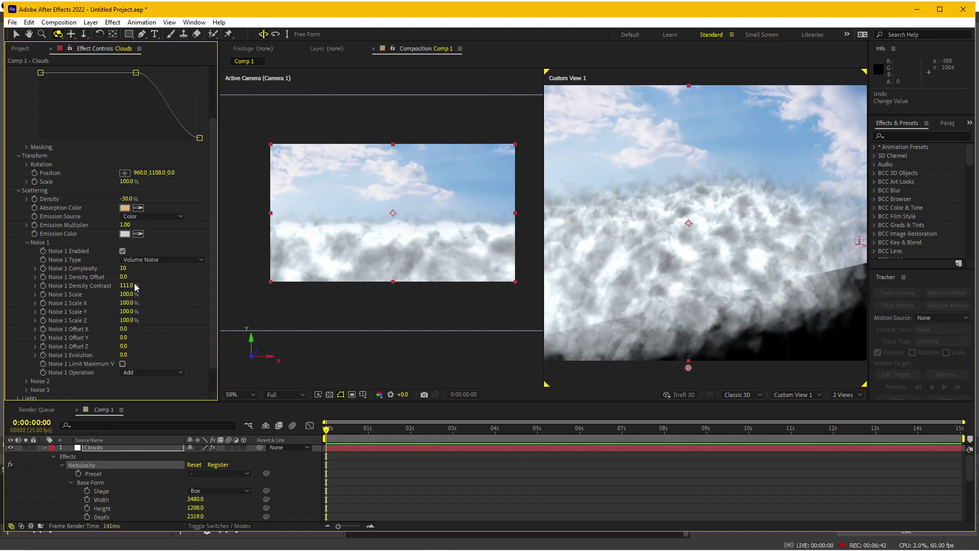
{"action": "left_click_drag", "start_coordinate": [136, 287], "coordinate": [146, 288]}
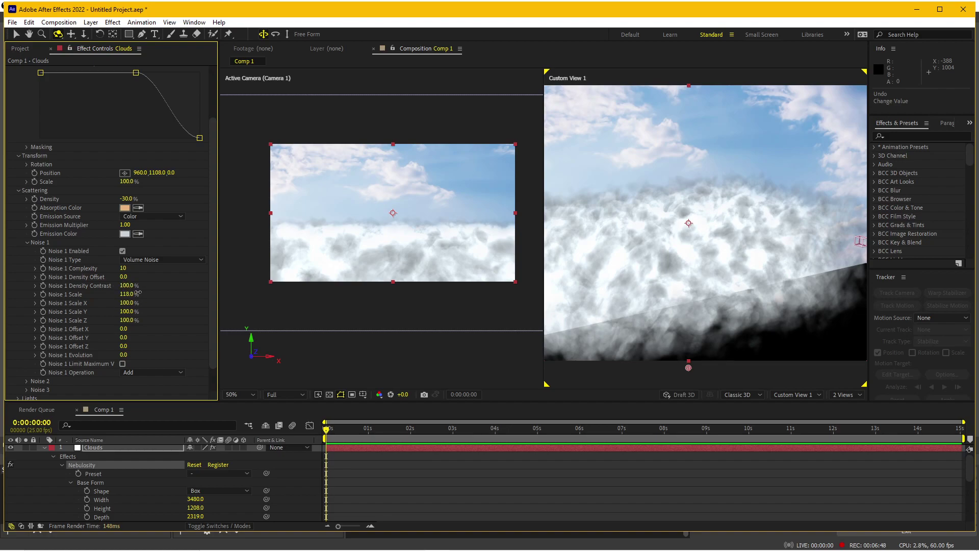
Try Noise 1 Scale, Scale X/Y and Evolution, restoring scales to 100% and Evolution to 0
{"action": "left_click_drag", "start_coordinate": [138, 292], "coordinate": [183, 289]}
{"action": "mouse_move", "coordinate": [129, 304]}
{"action": "left_mouse_down"}
{"action": "mouse_move", "coordinate": [144, 304]}
{"action": "mouse_move", "coordinate": [125, 304]}
{"action": "left_mouse_up"}
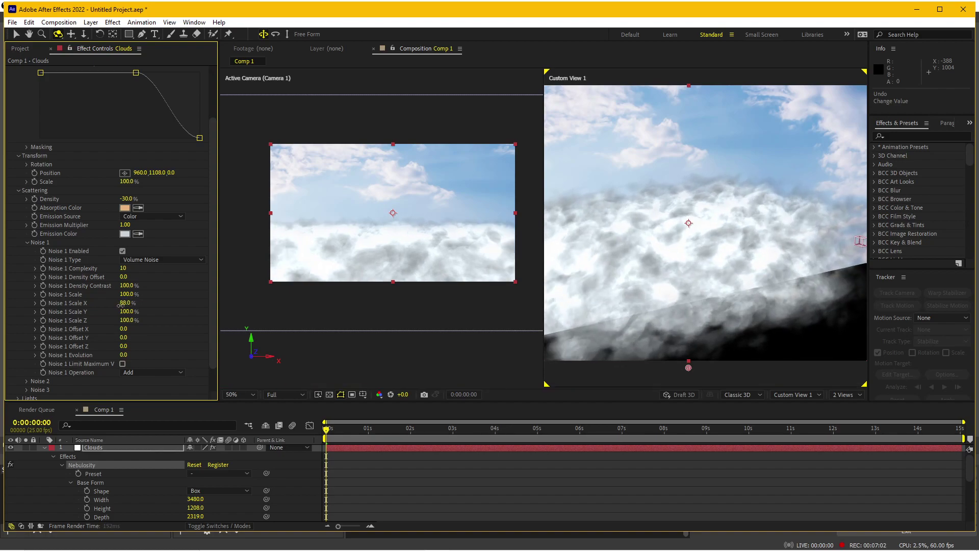
{"action": "key", "text": "ctrl+z"}
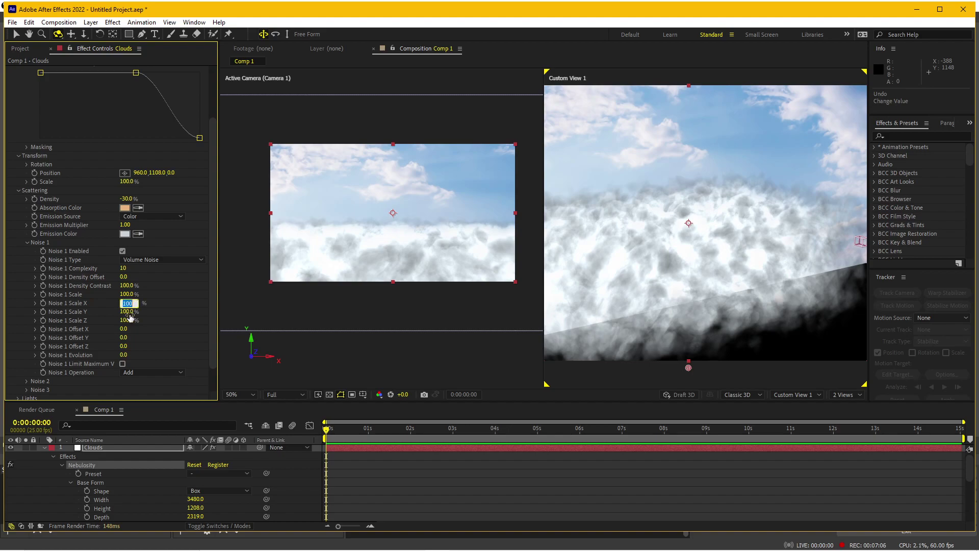
{"action": "left_click_drag", "start_coordinate": [128, 312], "coordinate": [148, 313]}
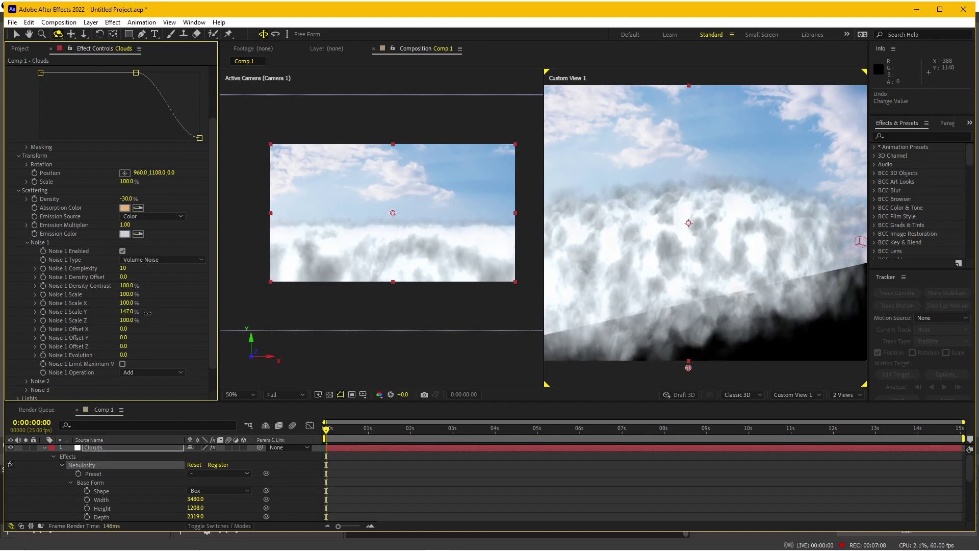
{"action": "key", "text": "ctrl+z"}
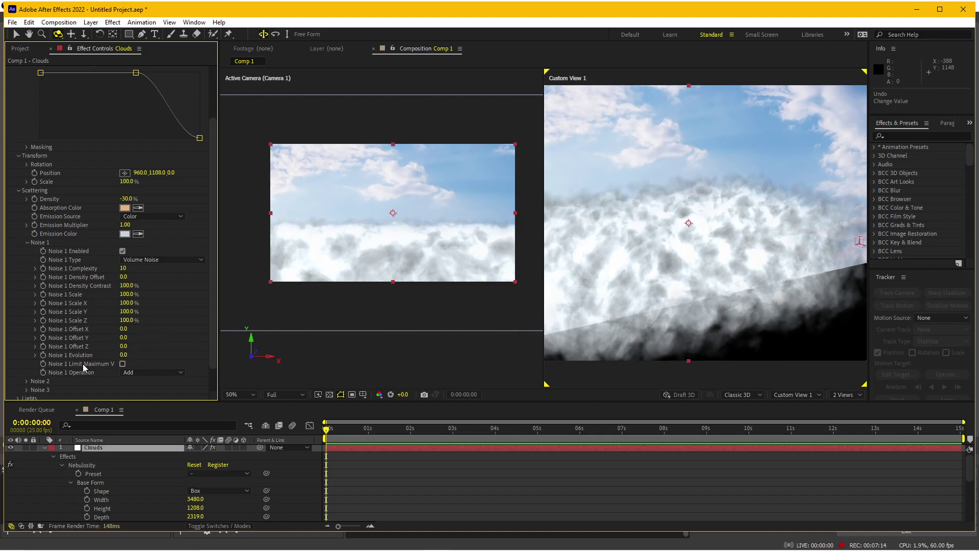
{"action": "scroll", "coordinate": [82, 366], "scroll_direction": "down", "scroll_amount": 1}
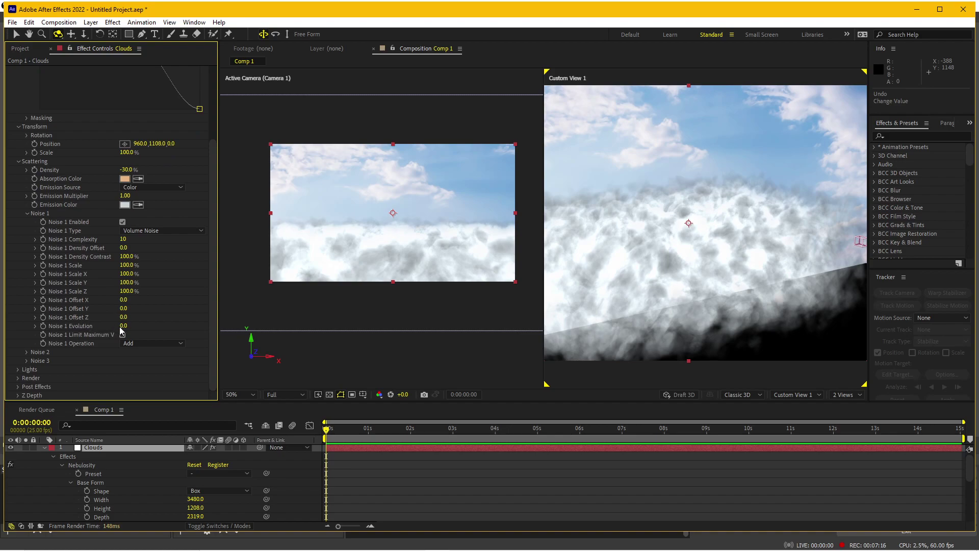
{"action": "left_click_drag", "start_coordinate": [123, 325], "coordinate": [157, 320]}
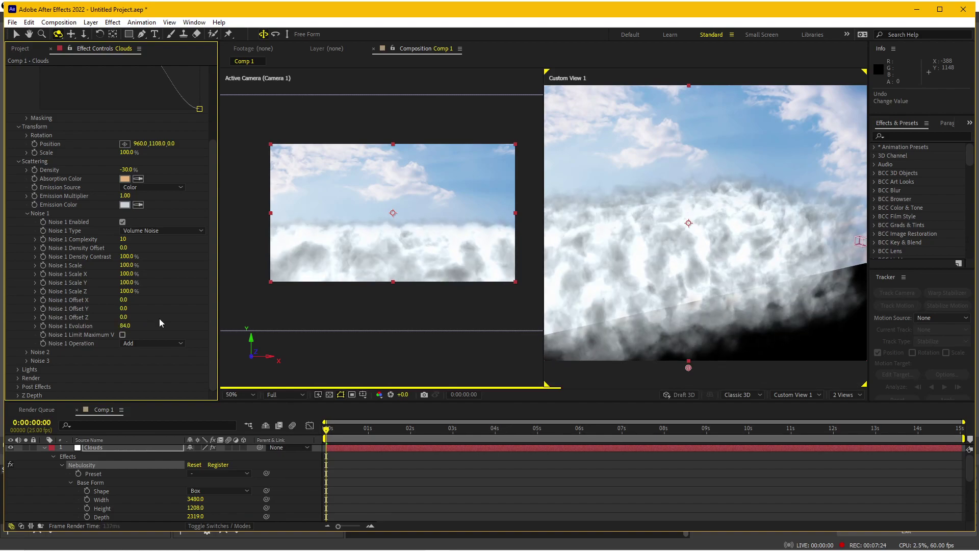
{"action": "key", "text": "ctrl+z"}
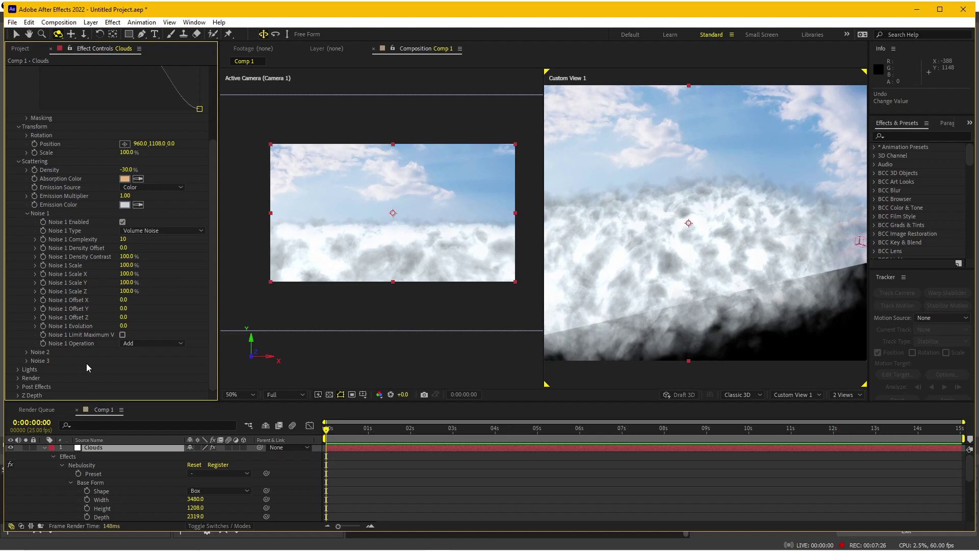
Expand the Nebulosity Lights settings on the Clouds layer
{"action": "left_click", "coordinate": [18, 378]}
{"action": "left_click", "coordinate": [19, 369]}
{"action": "left_click", "coordinate": [18, 370]}
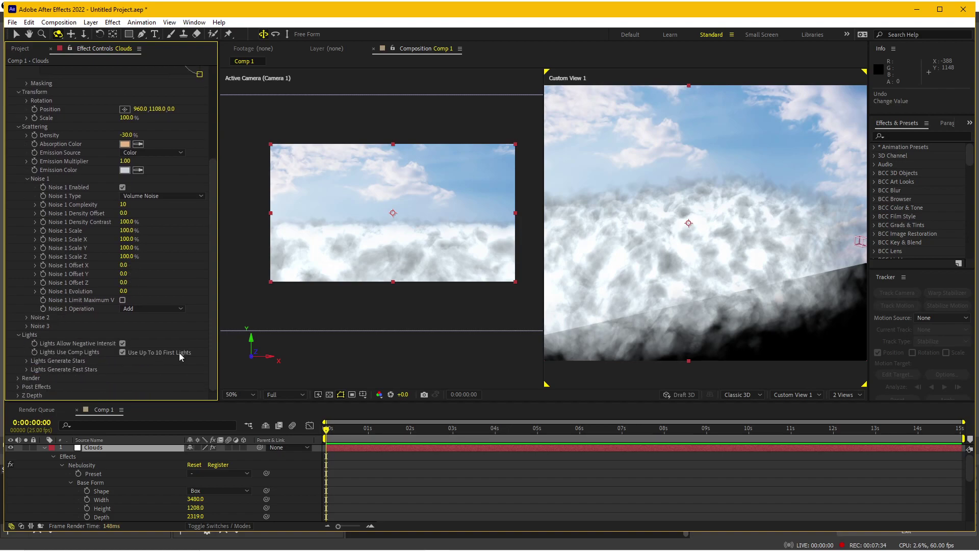
Start a new light via Layer > New > Light and pick a bright yellow colour
{"action": "left_click", "coordinate": [92, 23]}
{"action": "mouse_move", "coordinate": [197, 33]}
{"action": "left_click", "coordinate": [296, 59]}
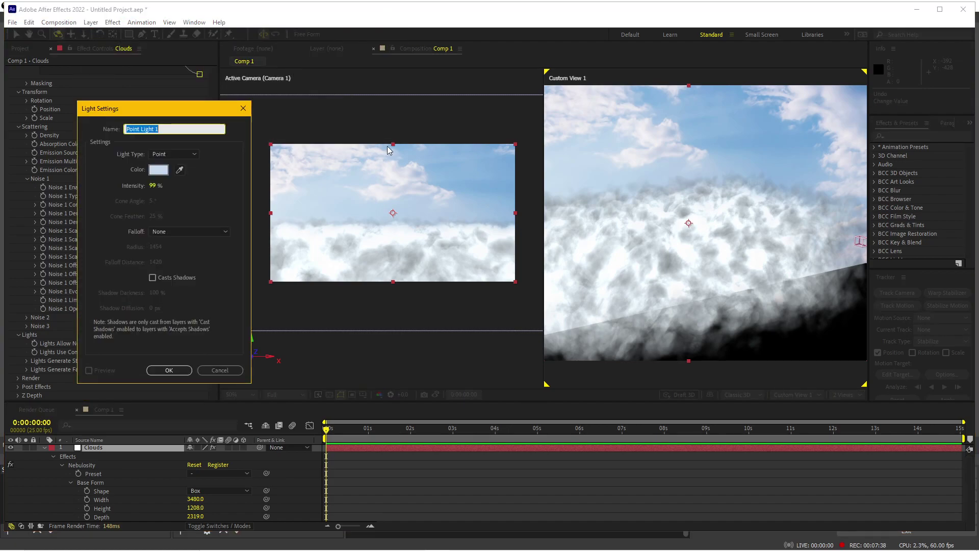
{"action": "left_click", "coordinate": [160, 170]}
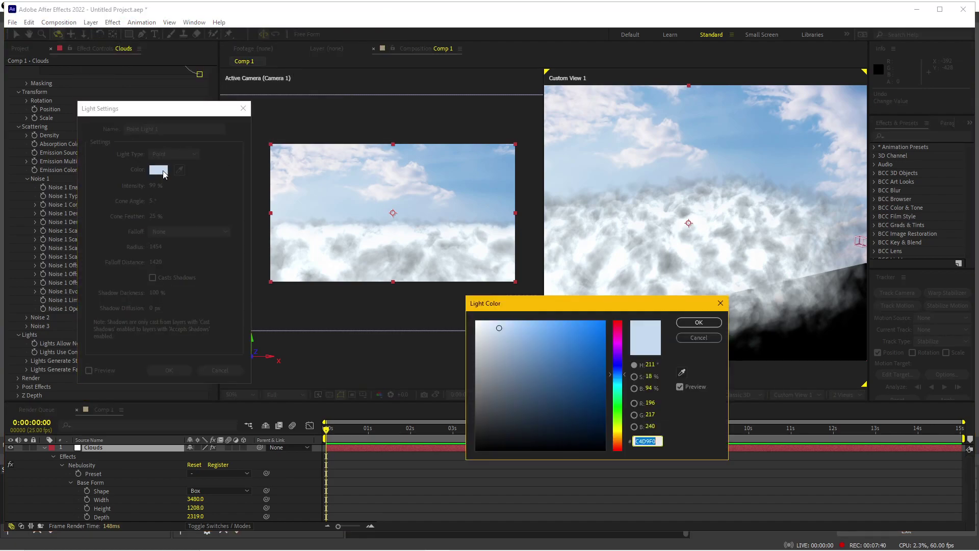
{"action": "left_click", "coordinate": [620, 433]}
{"action": "left_click", "coordinate": [604, 322]}
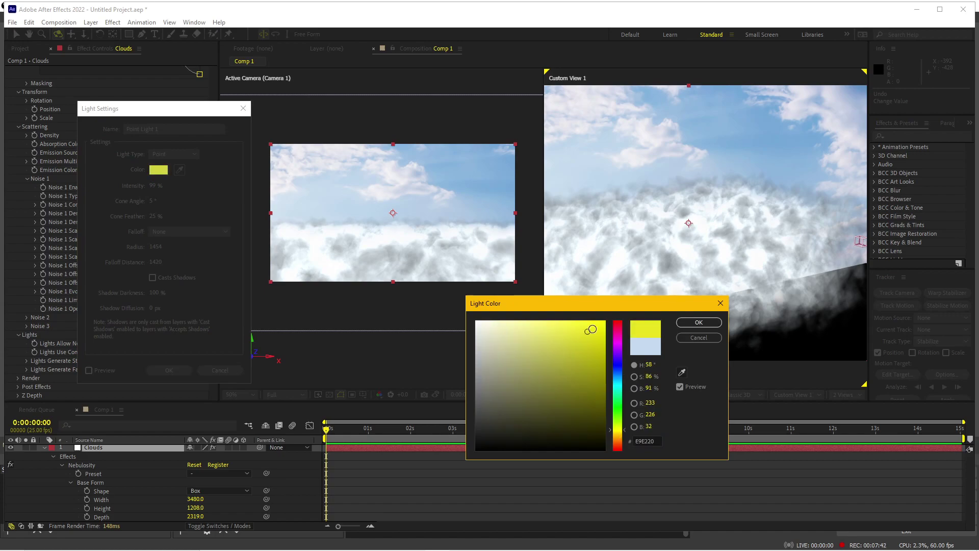
{"action": "left_click", "coordinate": [699, 322]}
Create the yellow Point Light 1 and set the sky layer's Accepts Lights to Off
{"action": "left_click", "coordinate": [170, 371]}
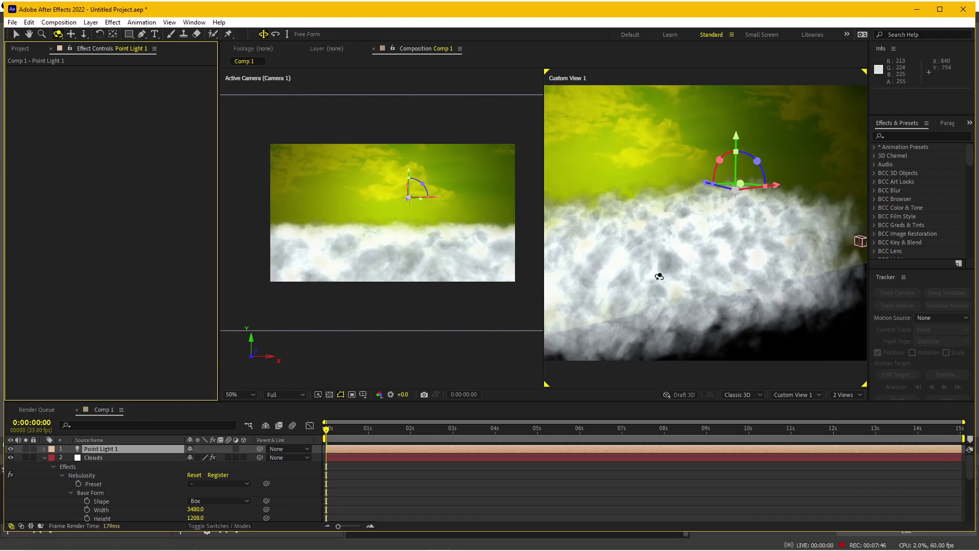
{"action": "left_click", "coordinate": [45, 457]}
{"action": "left_click", "coordinate": [109, 475]}
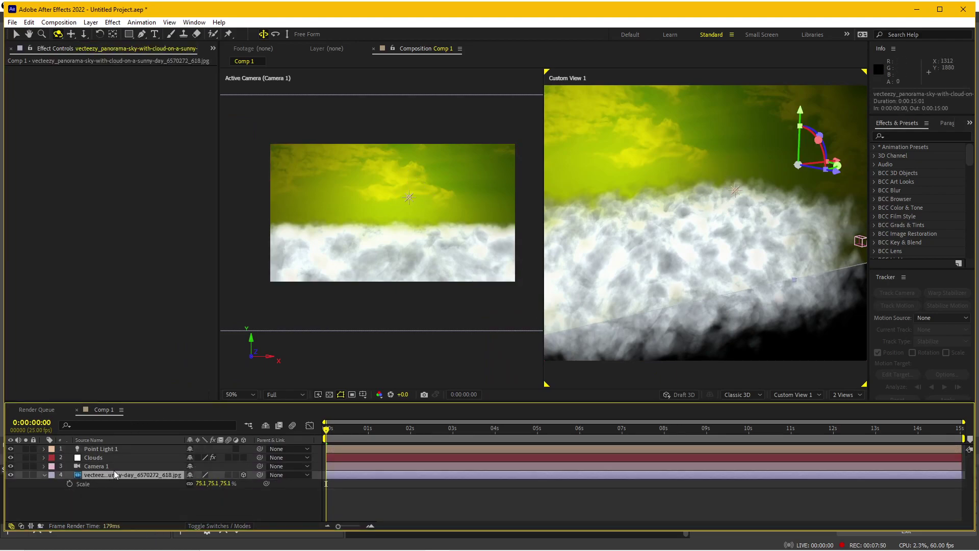
{"action": "left_click", "coordinate": [44, 477]}
{"action": "left_click", "coordinate": [44, 475]}
{"action": "left_click", "coordinate": [54, 458]}
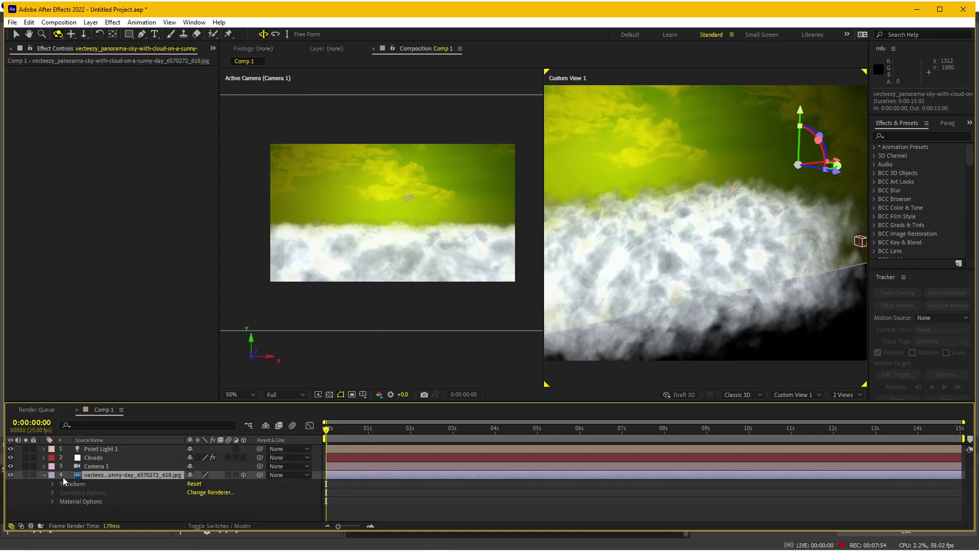
{"action": "left_click", "coordinate": [52, 501]}
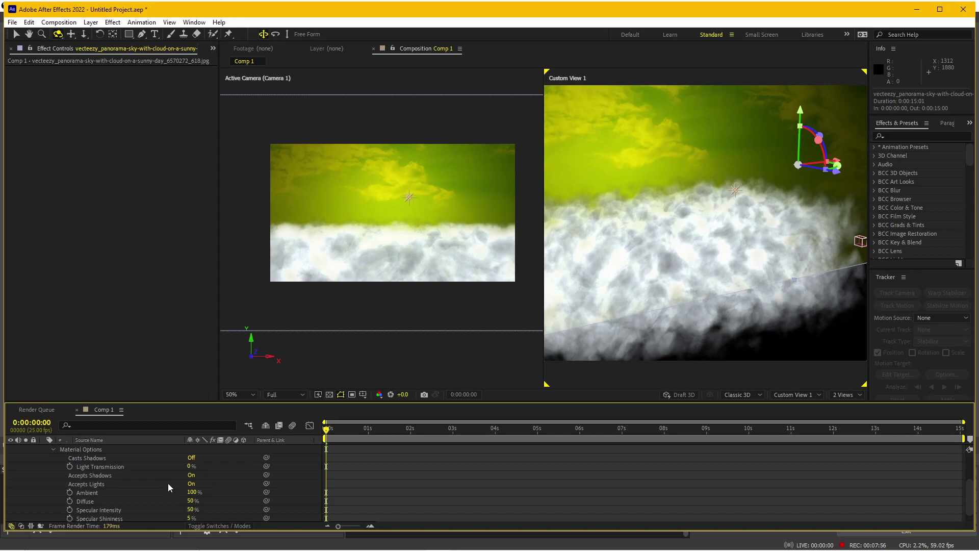
{"action": "left_click", "coordinate": [190, 484]}
{"action": "scroll", "coordinate": [63, 473], "scroll_direction": "up", "scroll_amount": 3}
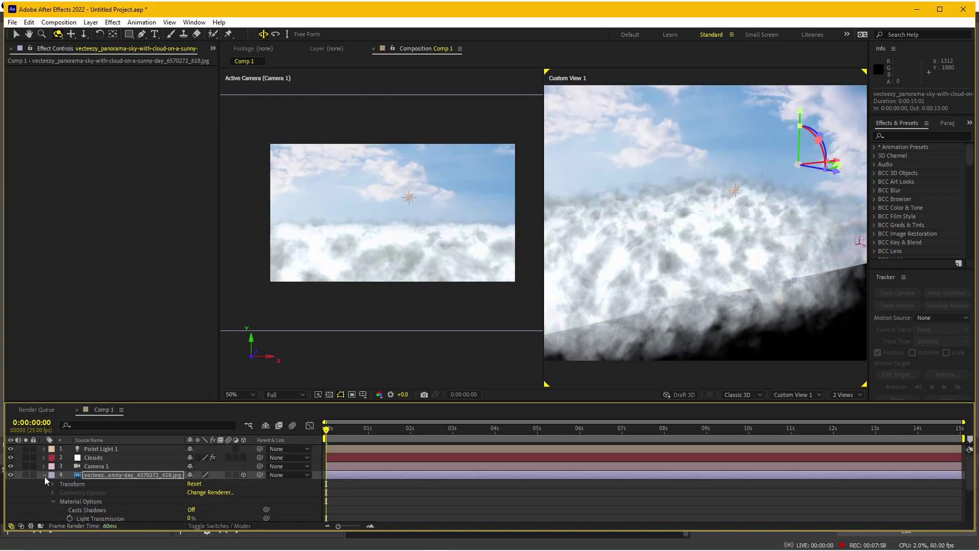
{"action": "left_click", "coordinate": [43, 476]}
{"action": "left_click", "coordinate": [109, 461]}
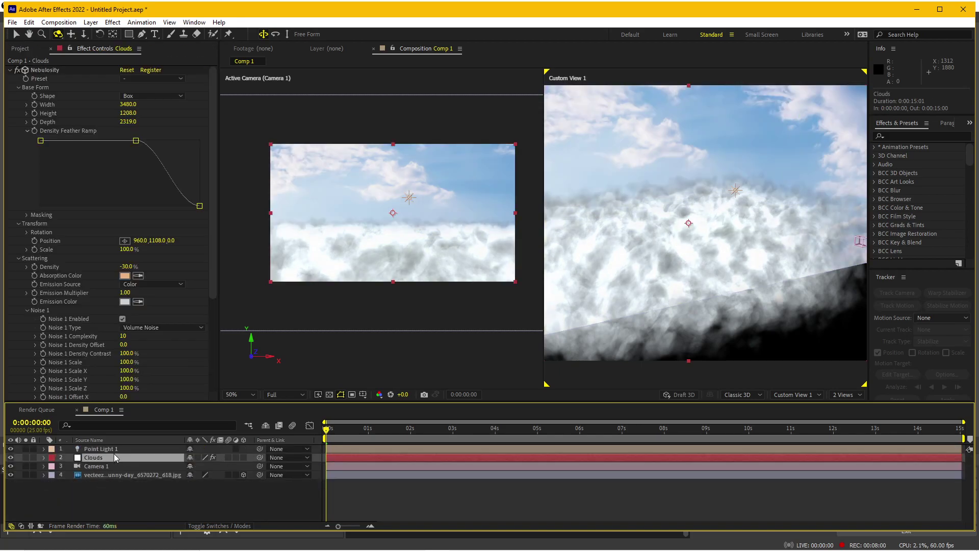
{"action": "left_click", "coordinate": [123, 446]}
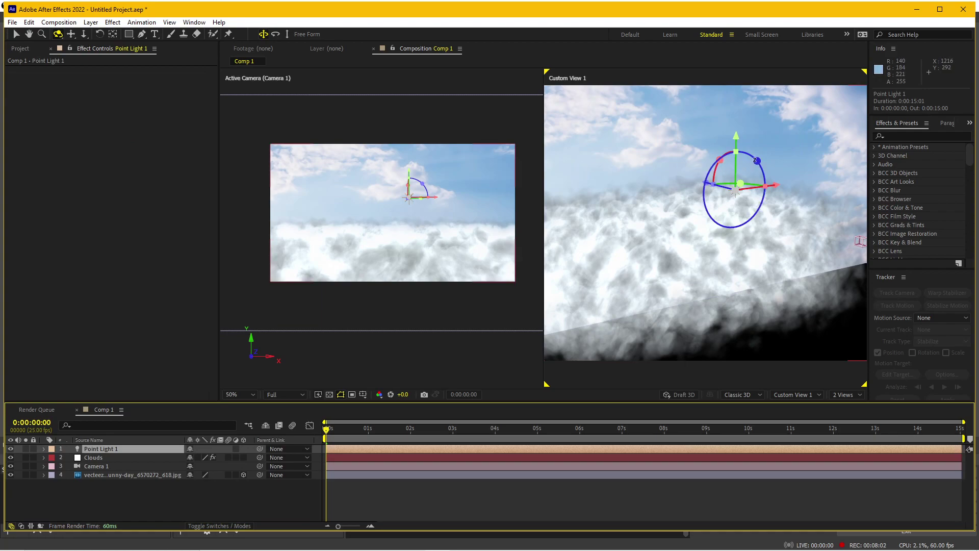
Move Point Light 1 down into the clouds at 1040, 887.8, -333.3
{"action": "key", "text": "v"}
{"action": "mouse_move", "coordinate": [735, 145]}
{"action": "left_mouse_down"}
{"action": "mouse_move", "coordinate": [729, 224]}
{"action": "mouse_move", "coordinate": [729, 193]}
{"action": "left_mouse_up"}
{"action": "left_click_drag", "start_coordinate": [702, 238], "coordinate": [674, 237]}
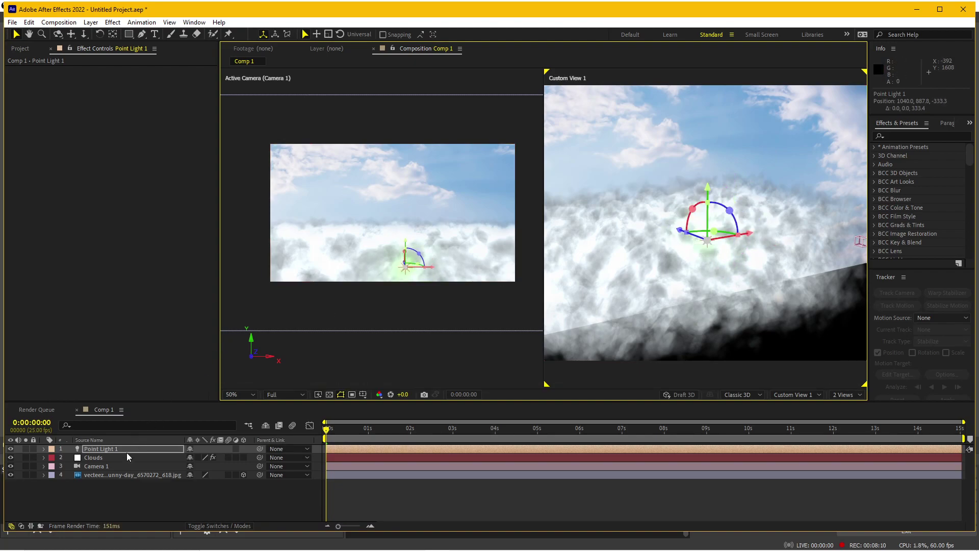
Select the sky image layer and bring up Effect > Color Correction
{"action": "left_click", "coordinate": [120, 473]}
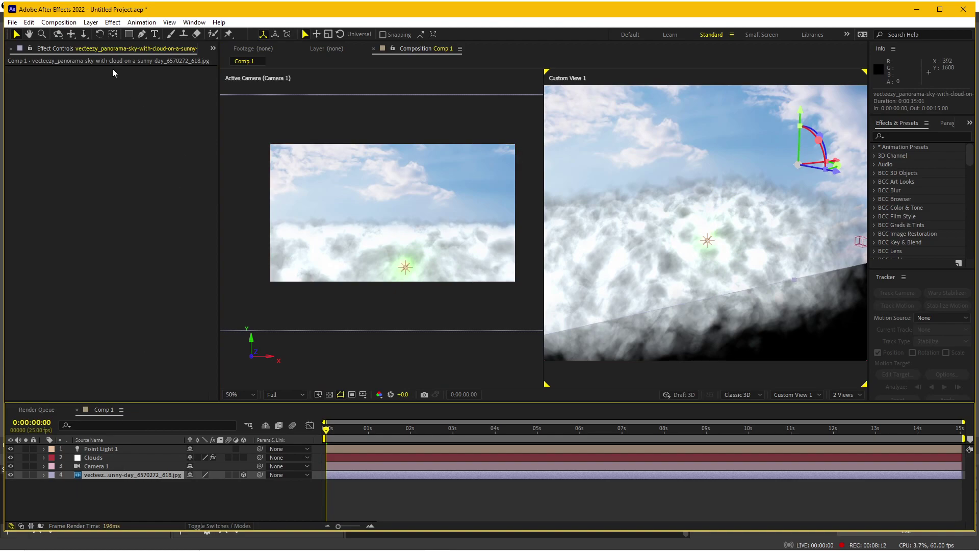
{"action": "left_click", "coordinate": [112, 23]}
{"action": "mouse_move", "coordinate": [192, 359]}
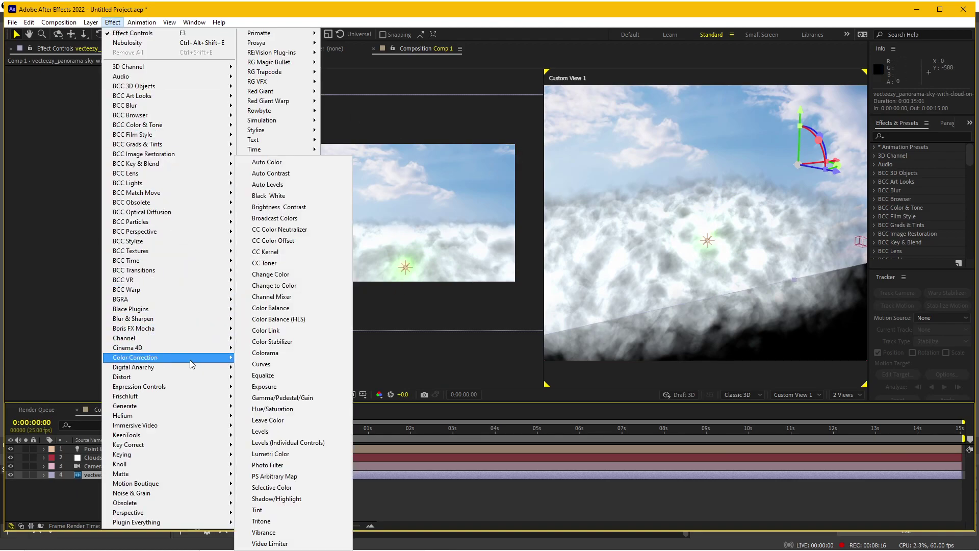
Add Exposure (-1.66, gamma 0.37) to the sky and set cloud Emission Color to 232D33
{"action": "left_click", "coordinate": [281, 389]}
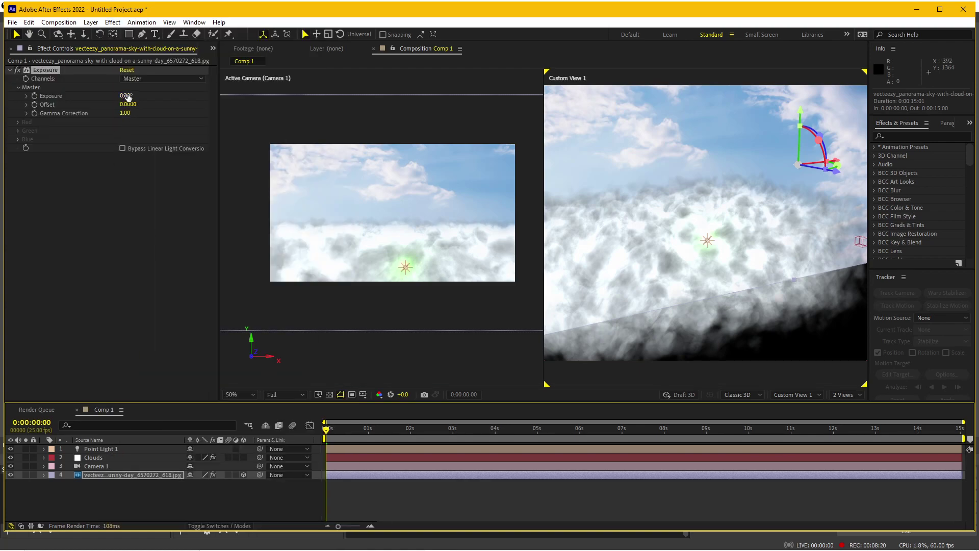
{"action": "mouse_move", "coordinate": [126, 95]}
{"action": "left_mouse_down"}
{"action": "mouse_move", "coordinate": [102, 100]}
{"action": "mouse_move", "coordinate": [117, 112]}
{"action": "mouse_move", "coordinate": [100, 117]}
{"action": "left_mouse_up"}
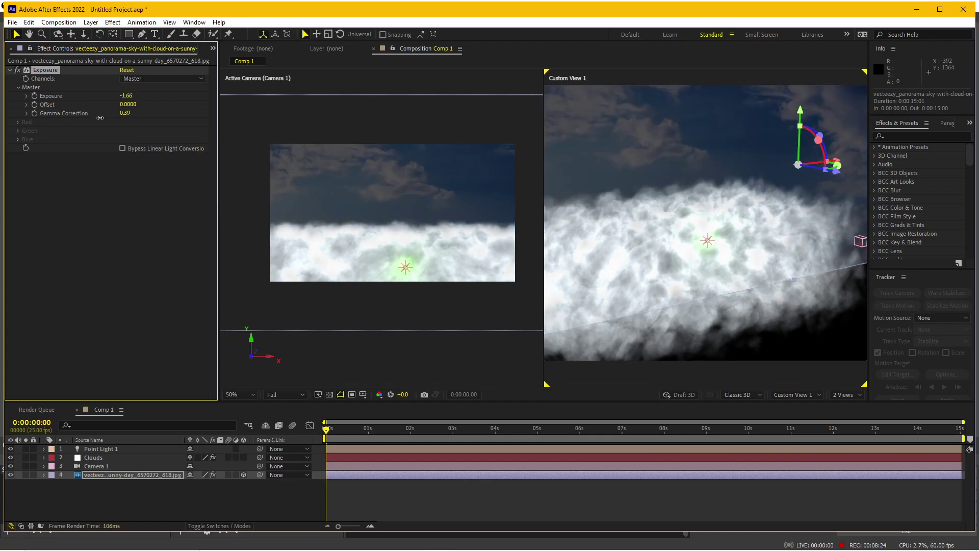
{"action": "left_click", "coordinate": [100, 459]}
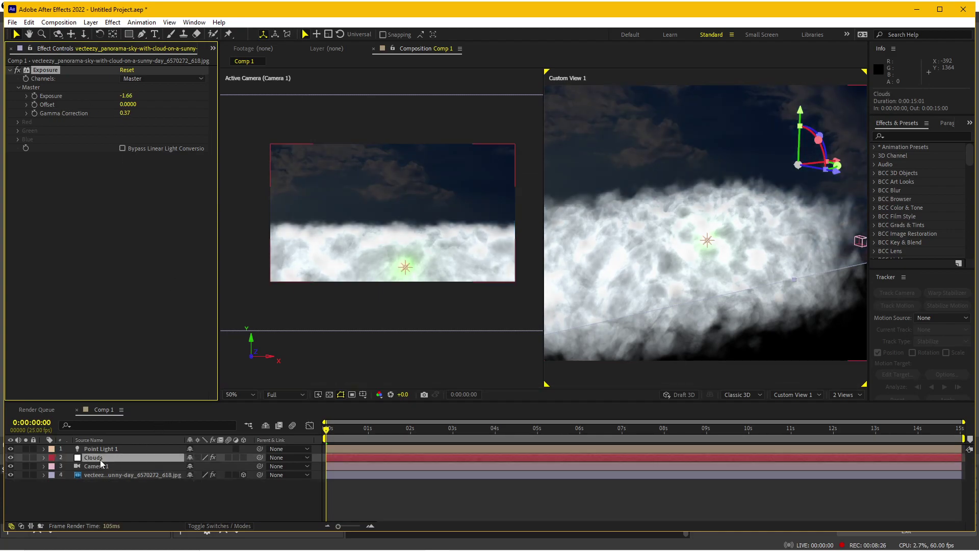
{"action": "left_click", "coordinate": [124, 301]}
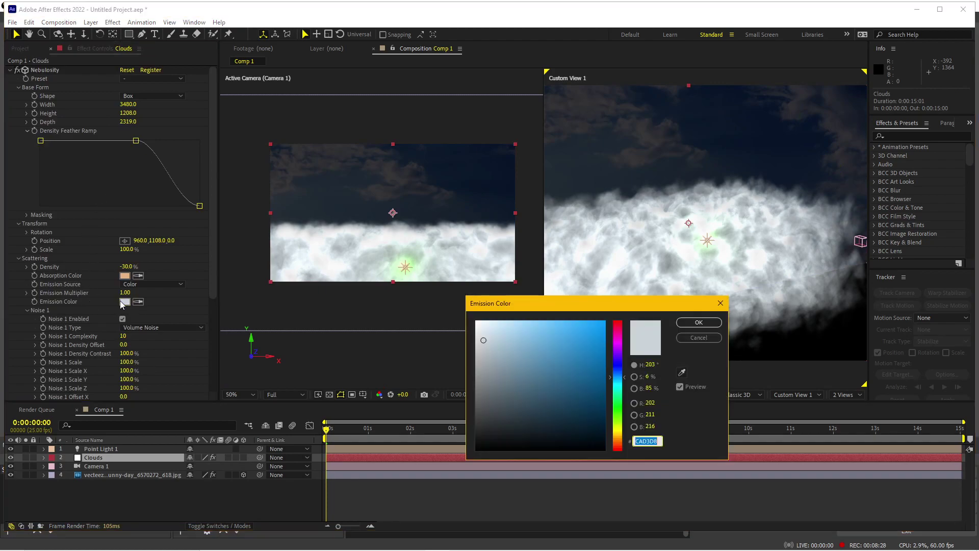
{"action": "left_click", "coordinate": [494, 414]}
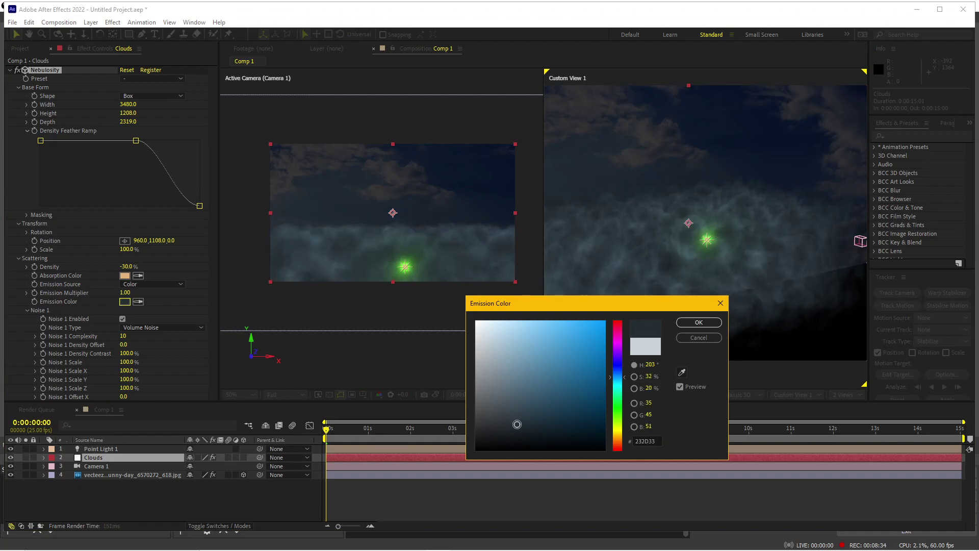
{"action": "left_click", "coordinate": [703, 325]}
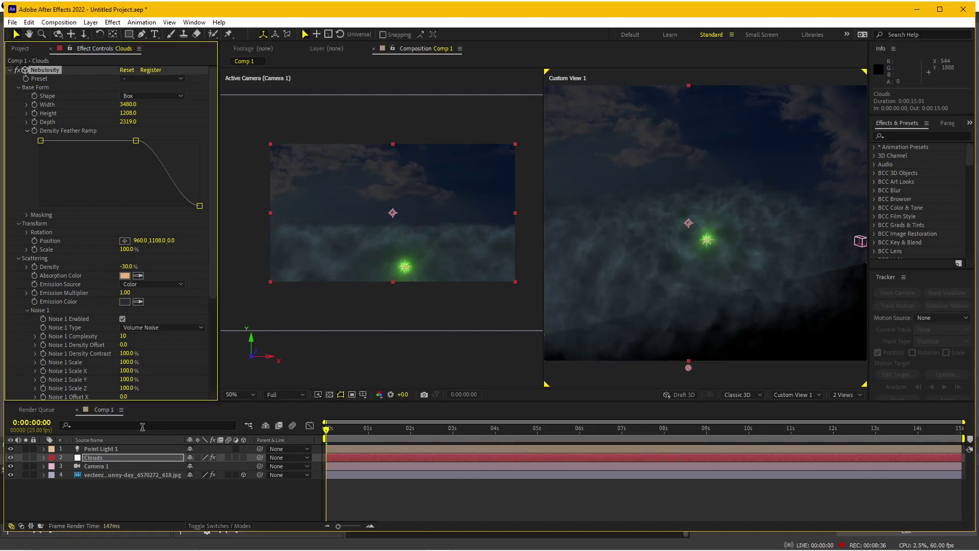
{"action": "left_click", "coordinate": [102, 449]}
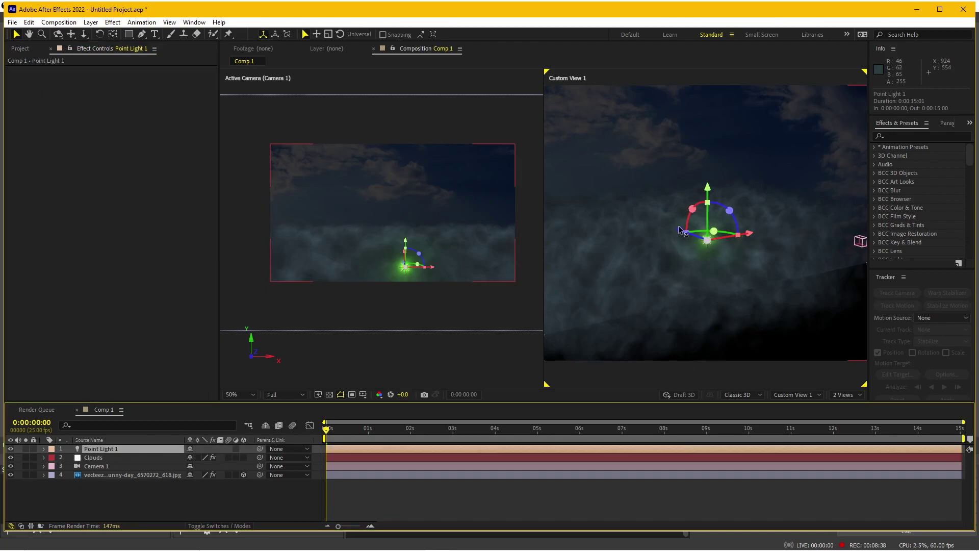
Push Point Light 1 deeper and lower into the clouds, then preview its glow
{"action": "left_click_drag", "start_coordinate": [680, 230], "coordinate": [632, 220]}
{"action": "scroll", "coordinate": [439, 260], "scroll_direction": "up", "scroll_amount": 3}
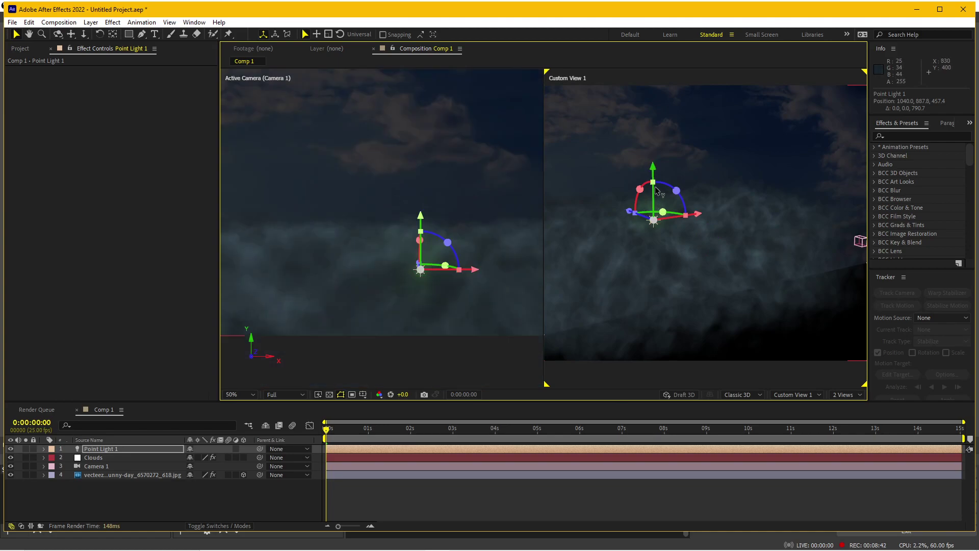
{"action": "left_click_drag", "start_coordinate": [654, 176], "coordinate": [655, 181]}
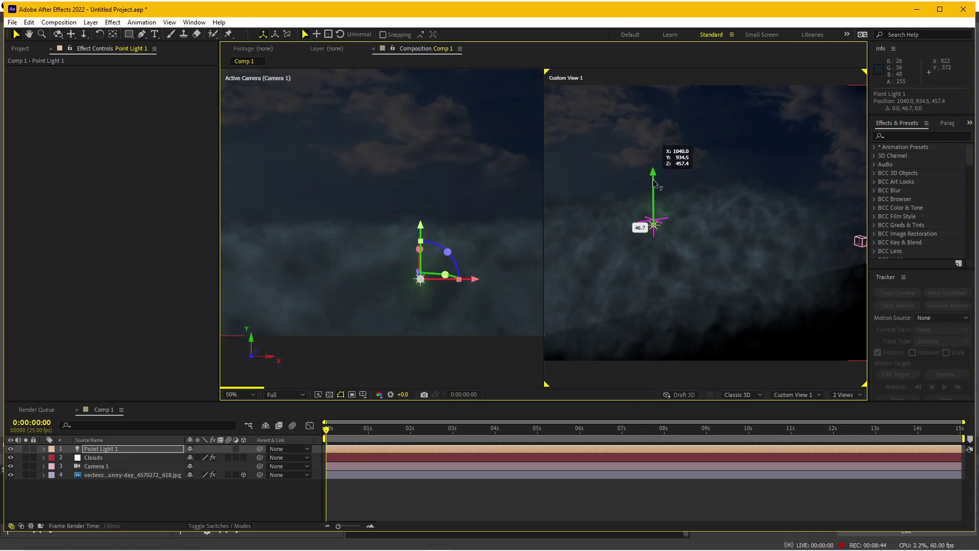
{"action": "left_click", "coordinate": [533, 459]}
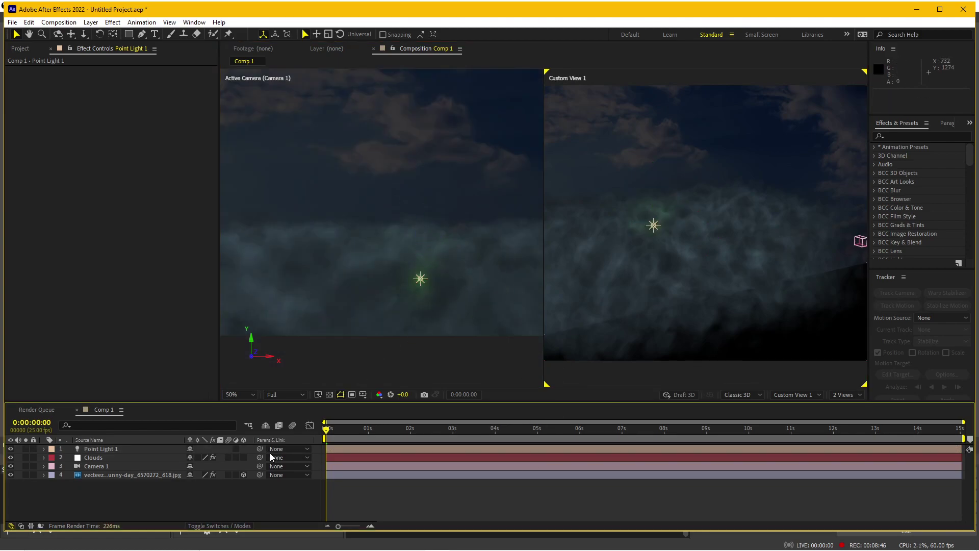
{"action": "left_click", "coordinate": [340, 397]}
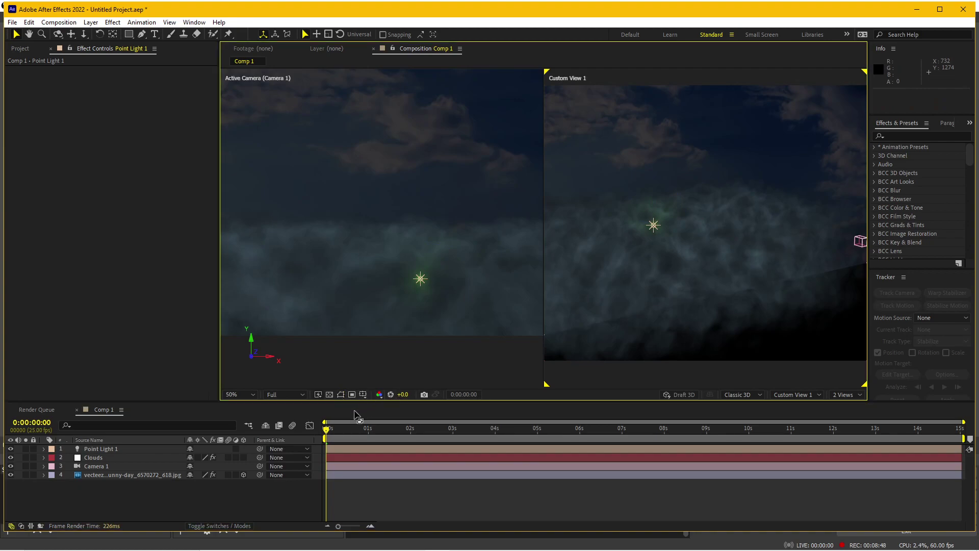
Shift Point Light 1 left and settle it at 947.9, 934.5, 531.7
{"action": "left_click", "coordinate": [112, 451]}
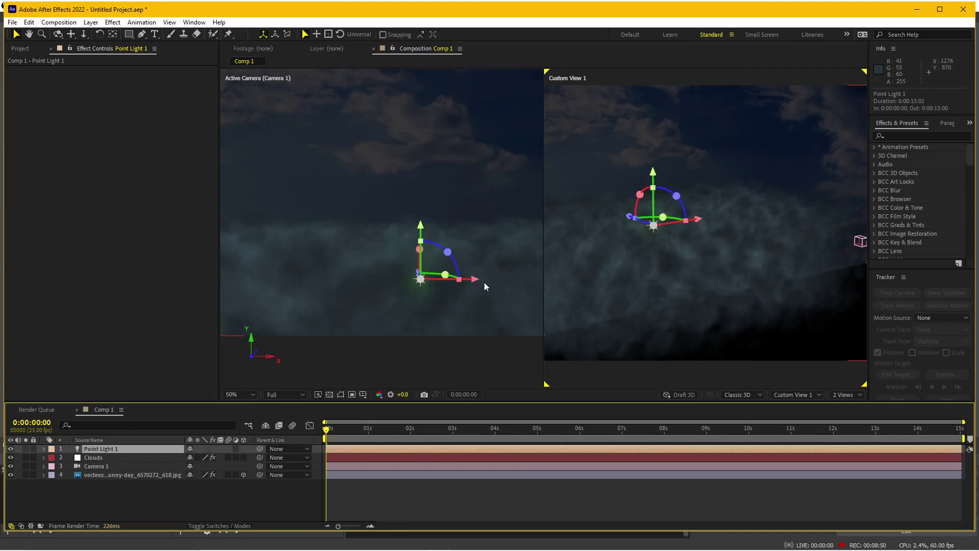
{"action": "mouse_move", "coordinate": [482, 287]}
{"action": "left_mouse_down"}
{"action": "mouse_move", "coordinate": [428, 289]}
{"action": "mouse_move", "coordinate": [505, 290]}
{"action": "mouse_move", "coordinate": [345, 300]}
{"action": "left_mouse_up"}
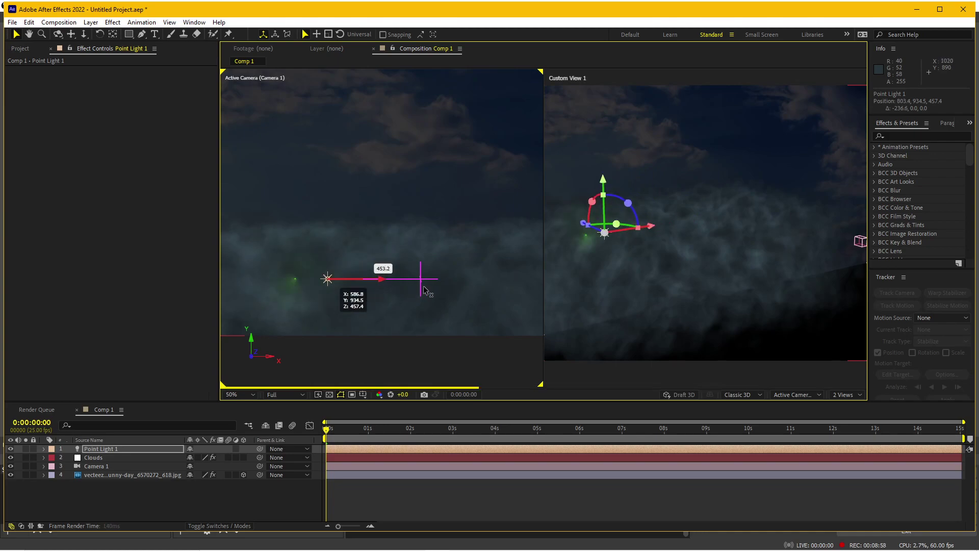
{"action": "left_click_drag", "start_coordinate": [423, 290], "coordinate": [498, 288]}
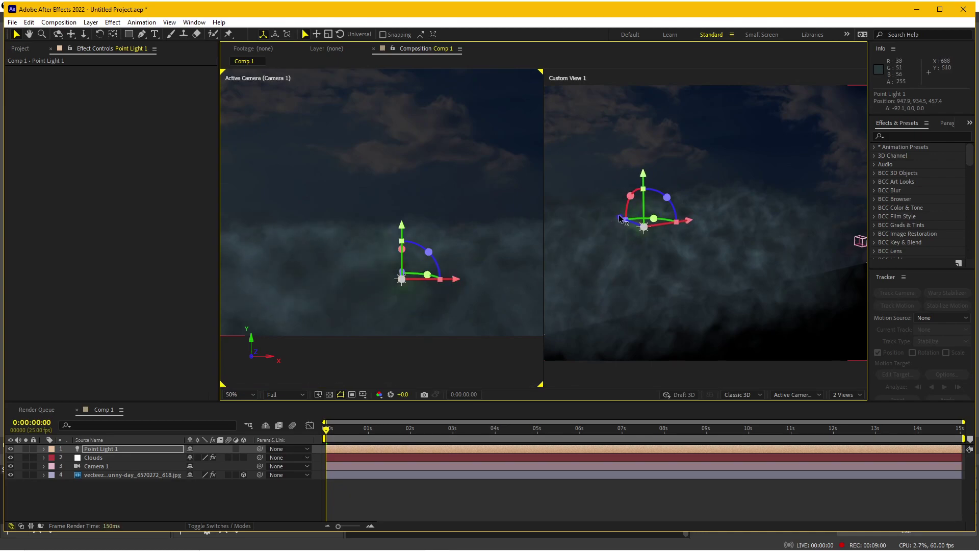
{"action": "mouse_move", "coordinate": [621, 219]}
{"action": "left_mouse_down"}
{"action": "mouse_move", "coordinate": [659, 252]}
{"action": "mouse_move", "coordinate": [588, 244]}
{"action": "left_mouse_up"}
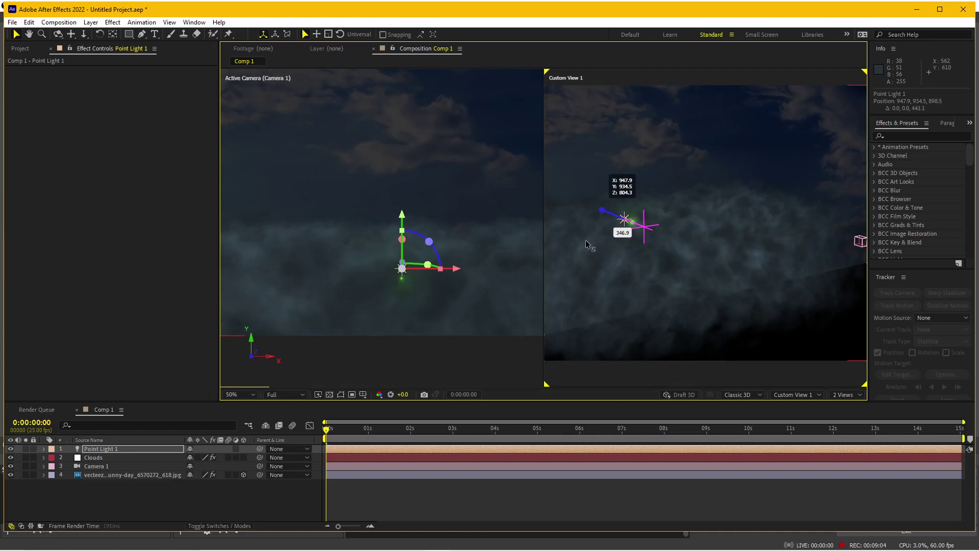
{"action": "left_click_drag", "start_coordinate": [587, 244], "coordinate": [606, 264]}
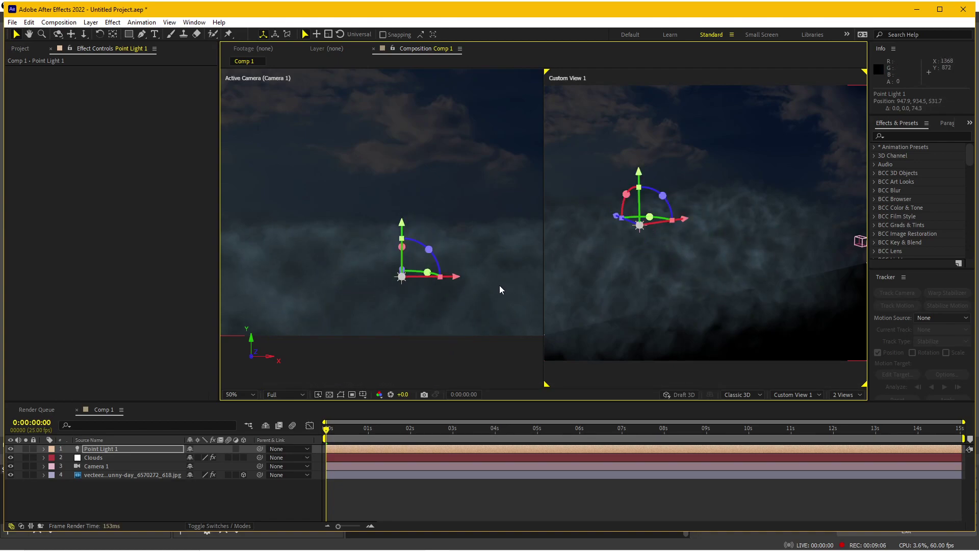
{"action": "scroll", "coordinate": [383, 306], "scroll_direction": "down", "scroll_amount": 3}
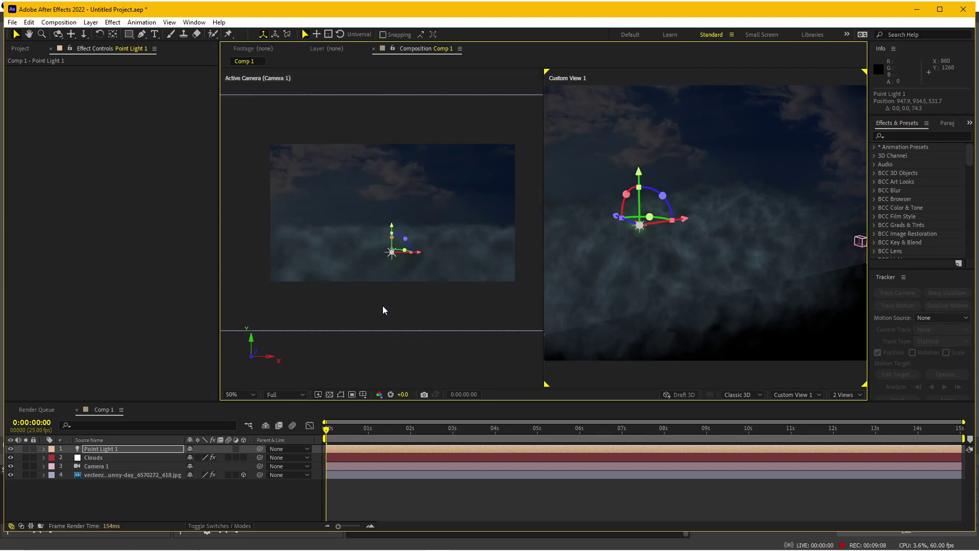
{"action": "scroll", "coordinate": [383, 305], "scroll_direction": "up", "scroll_amount": 3}
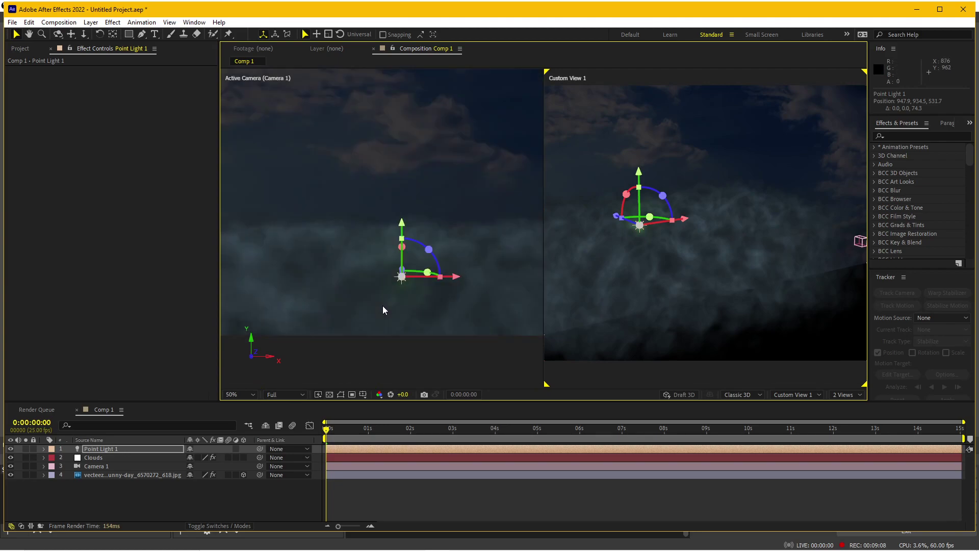
{"action": "scroll", "coordinate": [383, 305], "scroll_direction": "down", "scroll_amount": 3}
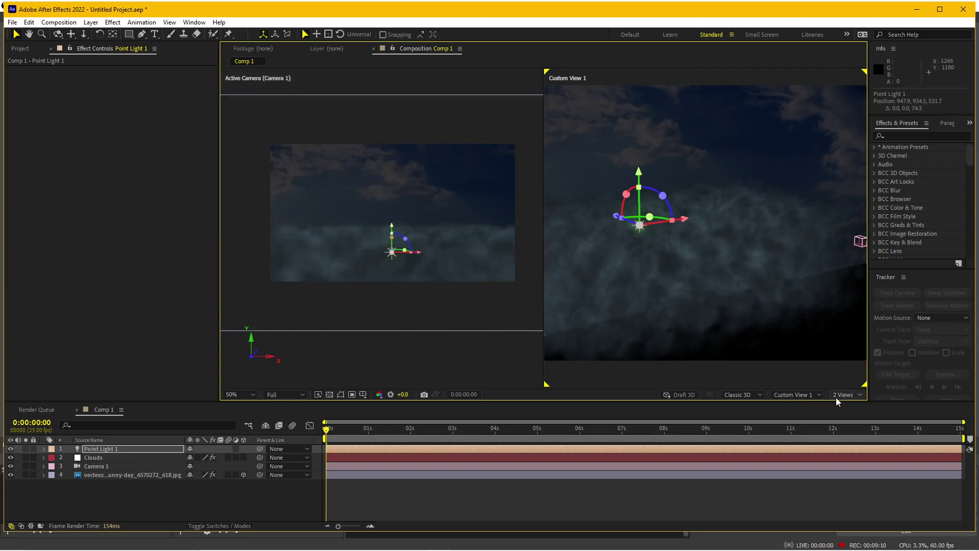
Switch to a single active camera view and orbit Camera 1 around the clouds
{"action": "left_click", "coordinate": [846, 394]}
{"action": "left_click", "coordinate": [844, 404]}
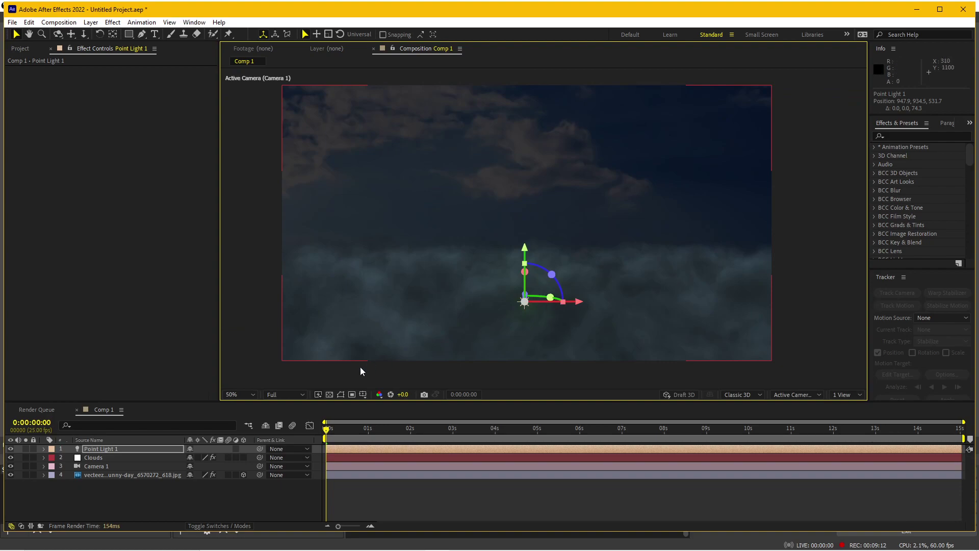
{"action": "left_click", "coordinate": [94, 457]}
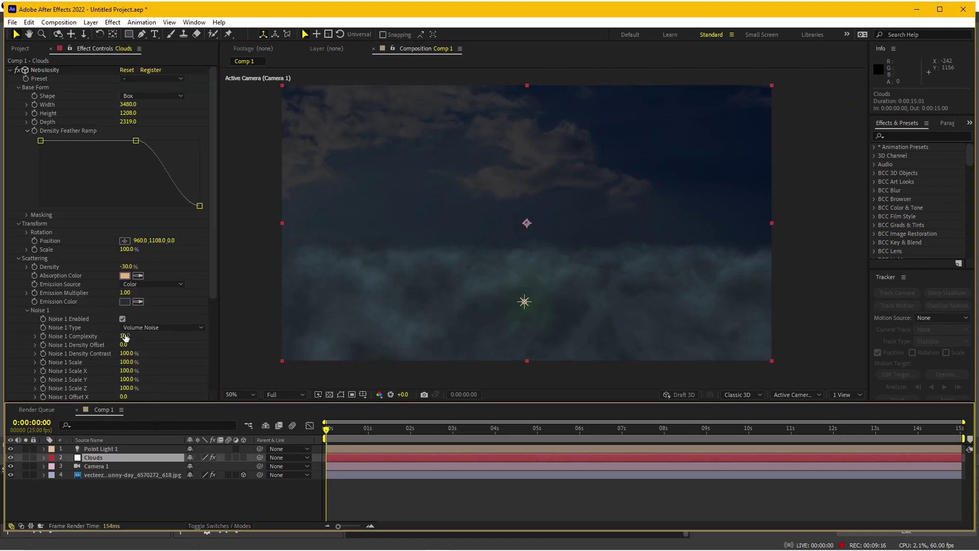
{"action": "scroll", "coordinate": [125, 337], "scroll_direction": "down", "scroll_amount": 2}
{"action": "scroll", "coordinate": [24, 373], "scroll_direction": "down", "scroll_amount": 3}
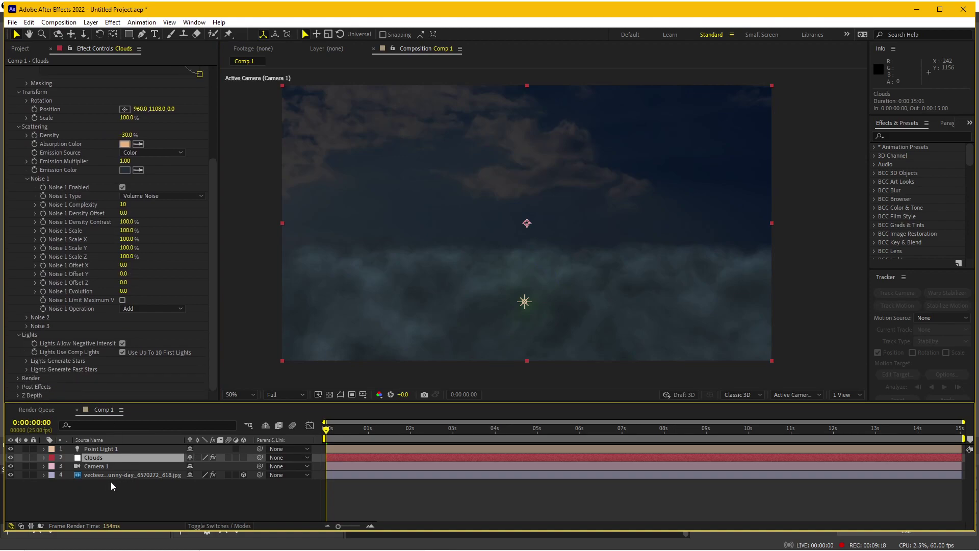
{"action": "left_click", "coordinate": [111, 465]}
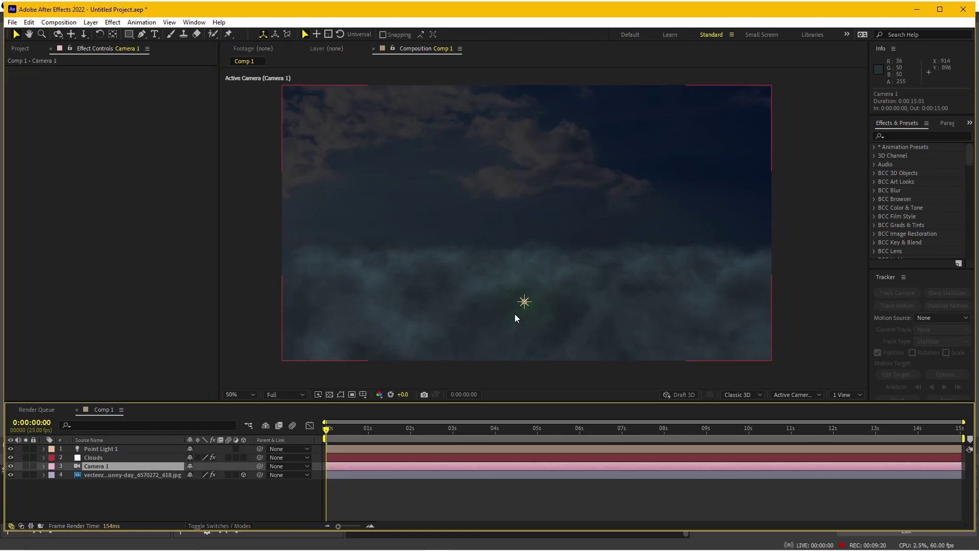
{"action": "key", "text": "c"}
{"action": "mouse_move", "coordinate": [496, 325]}
{"action": "left_mouse_down"}
{"action": "mouse_move", "coordinate": [493, 191]}
{"action": "mouse_move", "coordinate": [475, 330]}
{"action": "left_mouse_up"}
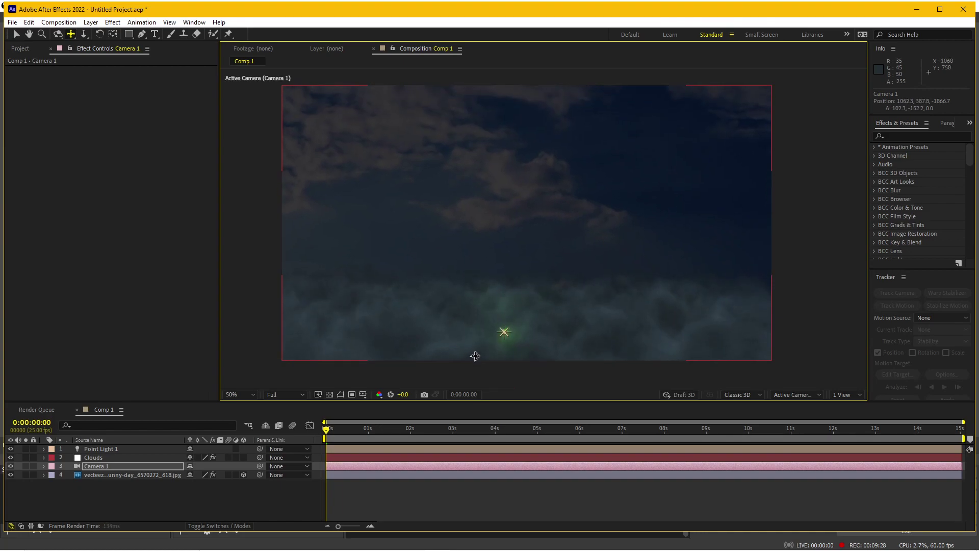
Pull Camera 1 back to Position Z about -2300, then pan and orbit to frame the cloud bank
{"action": "left_click", "coordinate": [122, 468]}
{"action": "key", "text": "p"}
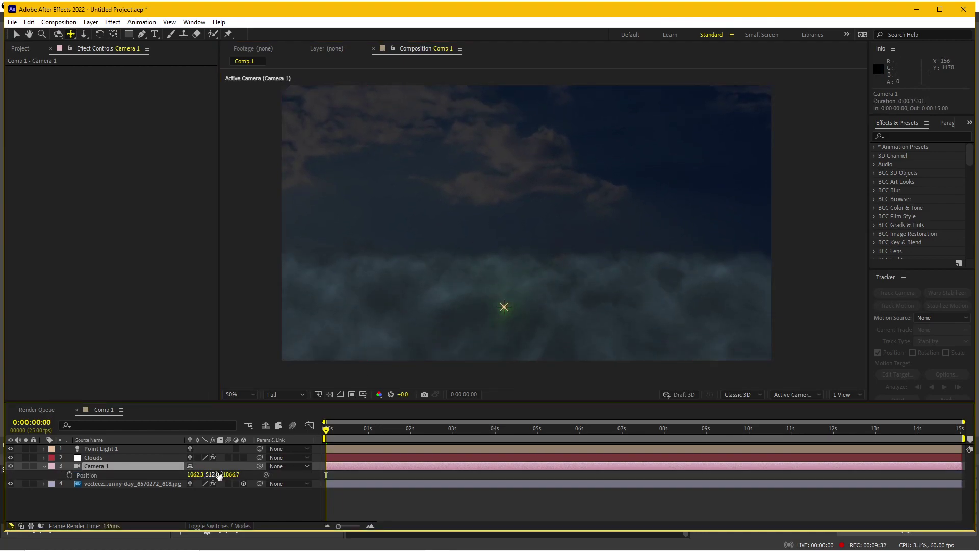
{"action": "left_click_drag", "start_coordinate": [292, 466], "coordinate": [405, 448]}
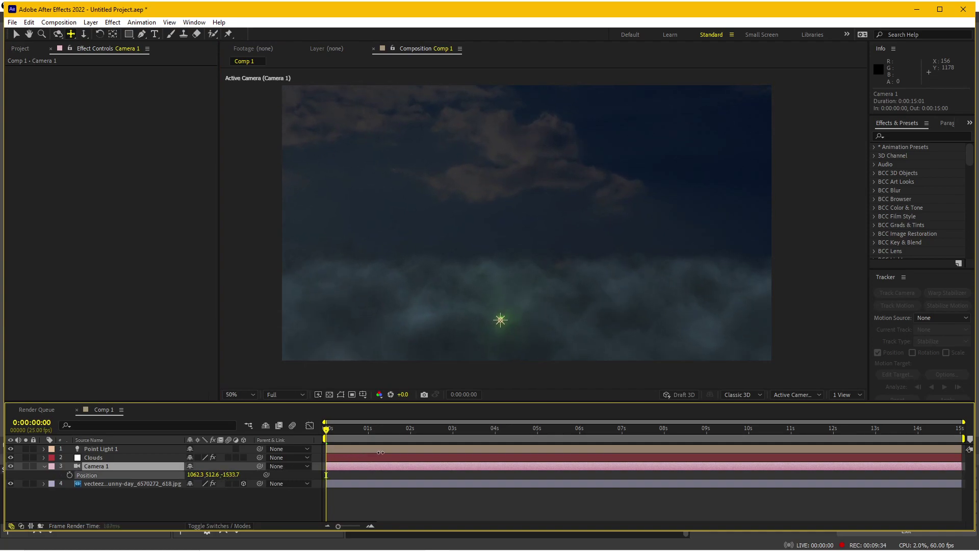
{"action": "left_click_drag", "start_coordinate": [332, 452], "coordinate": [2, 459]}
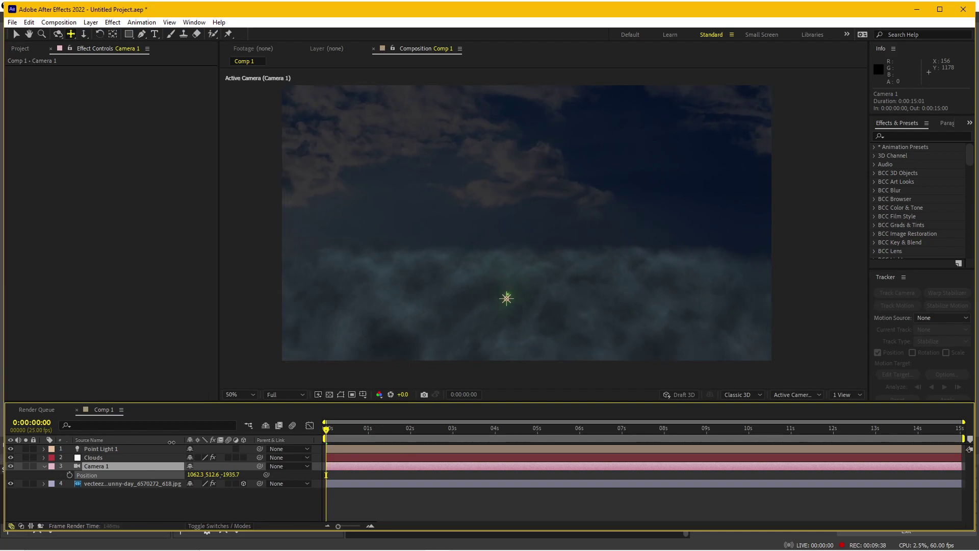
{"action": "mouse_move", "coordinate": [171, 442]}
{"action": "left_mouse_down"}
{"action": "mouse_move", "coordinate": [2, 462]}
{"action": "mouse_move", "coordinate": [235, 488]}
{"action": "mouse_move", "coordinate": [527, 461]}
{"action": "mouse_move", "coordinate": [202, 460]}
{"action": "mouse_move", "coordinate": [88, 473]}
{"action": "left_mouse_up"}
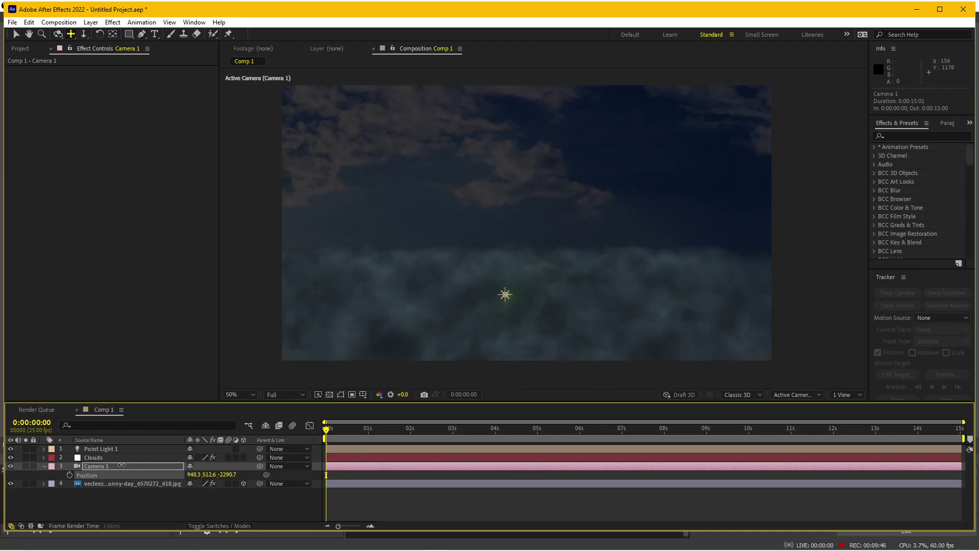
{"action": "left_click_drag", "start_coordinate": [346, 340], "coordinate": [397, 316]}
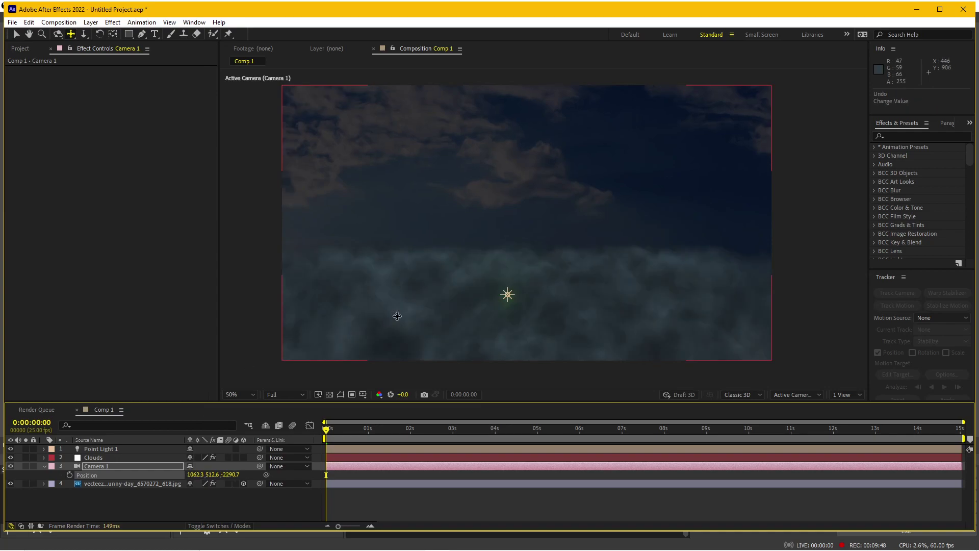
{"action": "left_click_drag", "start_coordinate": [460, 297], "coordinate": [477, 284]}
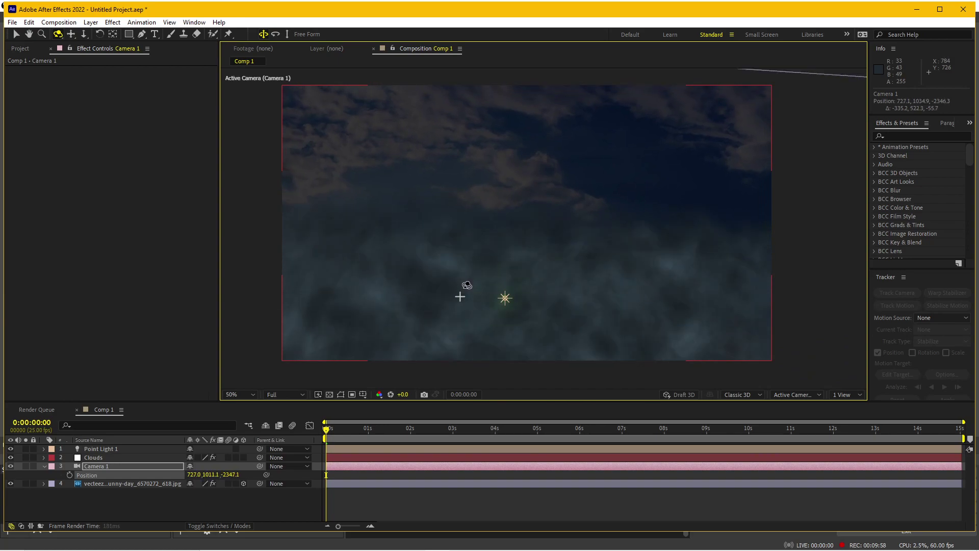
{"action": "mouse_move", "coordinate": [486, 289]}
{"action": "left_mouse_down"}
{"action": "mouse_move", "coordinate": [446, 299]}
{"action": "mouse_move", "coordinate": [489, 301]}
{"action": "mouse_move", "coordinate": [498, 245]}
{"action": "mouse_move", "coordinate": [491, 327]}
{"action": "left_mouse_up"}
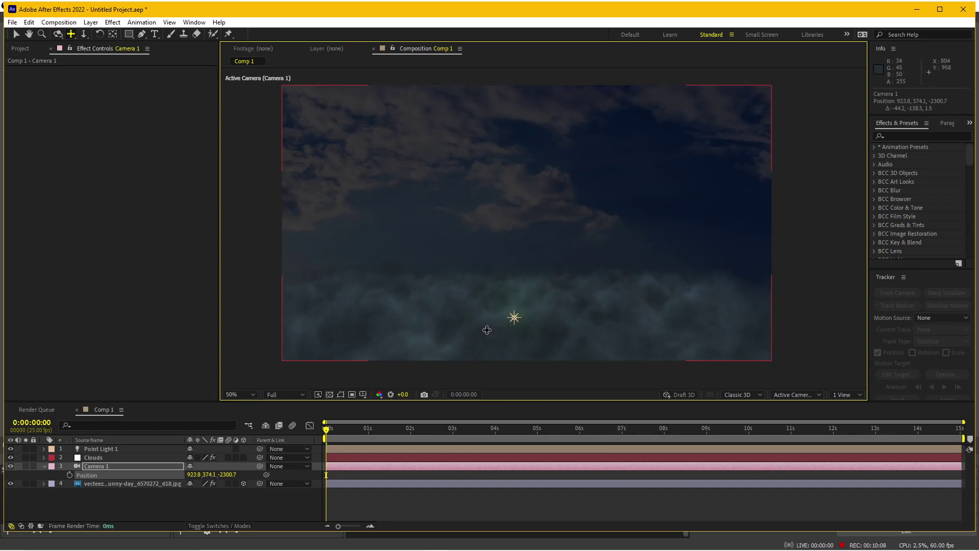
{"action": "left_click", "coordinate": [103, 462]}
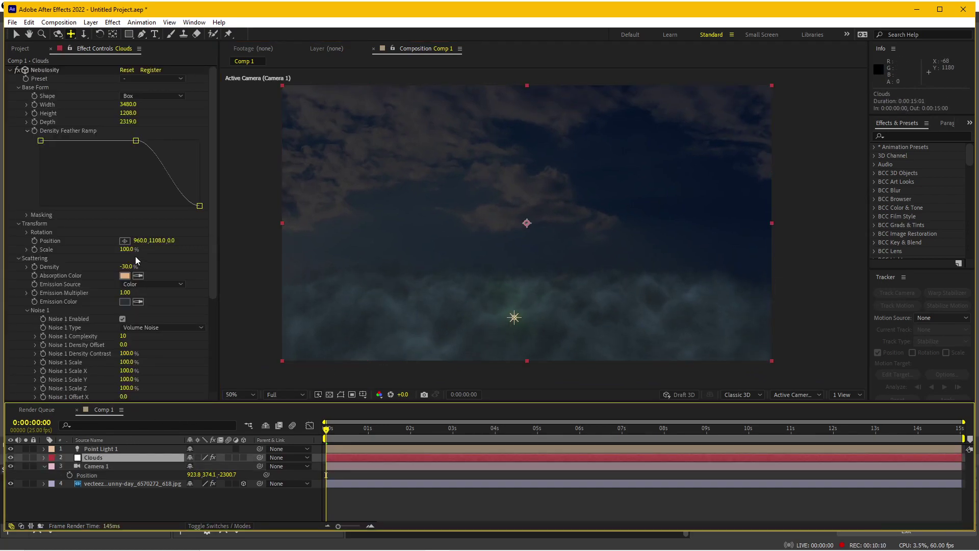
Set the clouds' Nebulosity Emission Color to light grey A1A6AA
{"action": "left_click", "coordinate": [124, 301]}
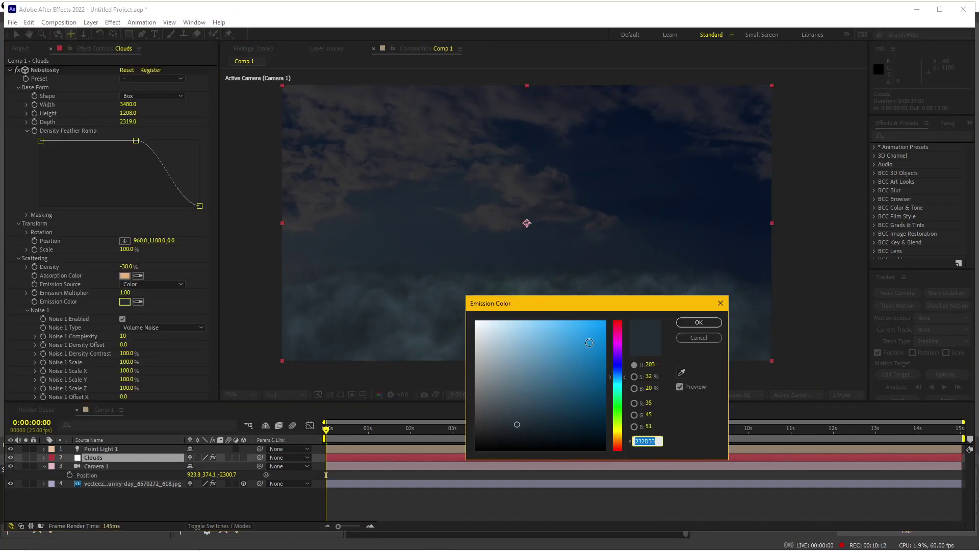
{"action": "left_click", "coordinate": [482, 364]}
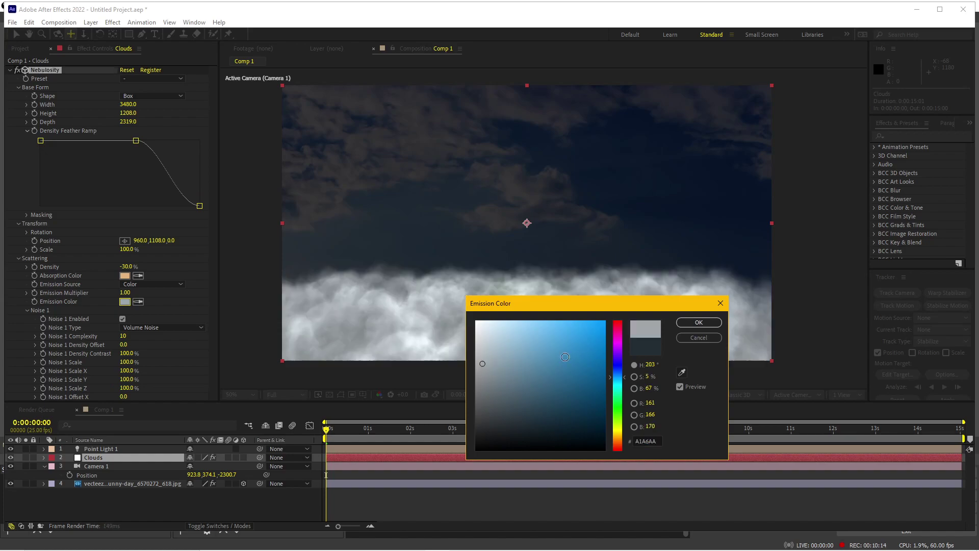
{"action": "left_click", "coordinate": [698, 324]}
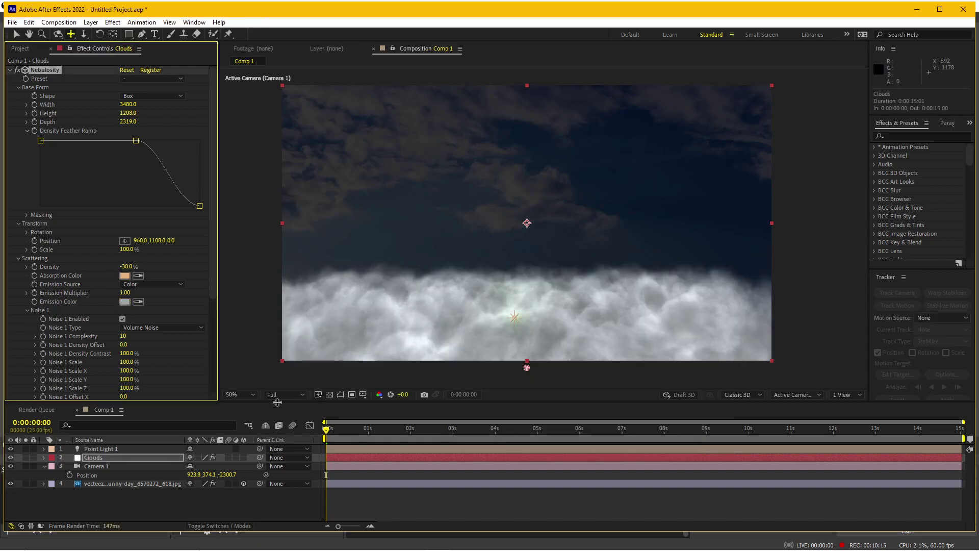
Turn off the sky JPG's Exposure effect, reframe the camera, and show the Project panel
{"action": "left_click", "coordinate": [95, 487]}
{"action": "left_click", "coordinate": [17, 70]}
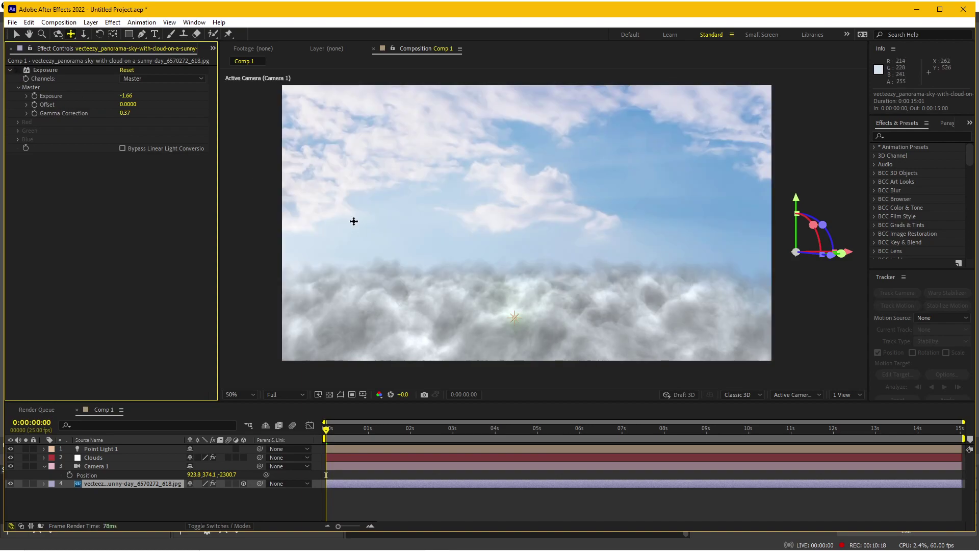
{"action": "mouse_move", "coordinate": [532, 298]}
{"action": "left_mouse_down"}
{"action": "mouse_move", "coordinate": [547, 244]}
{"action": "mouse_move", "coordinate": [565, 291]}
{"action": "mouse_move", "coordinate": [474, 276]}
{"action": "mouse_move", "coordinate": [503, 262]}
{"action": "mouse_move", "coordinate": [595, 262]}
{"action": "mouse_move", "coordinate": [572, 265]}
{"action": "mouse_move", "coordinate": [315, 171]}
{"action": "left_mouse_up"}
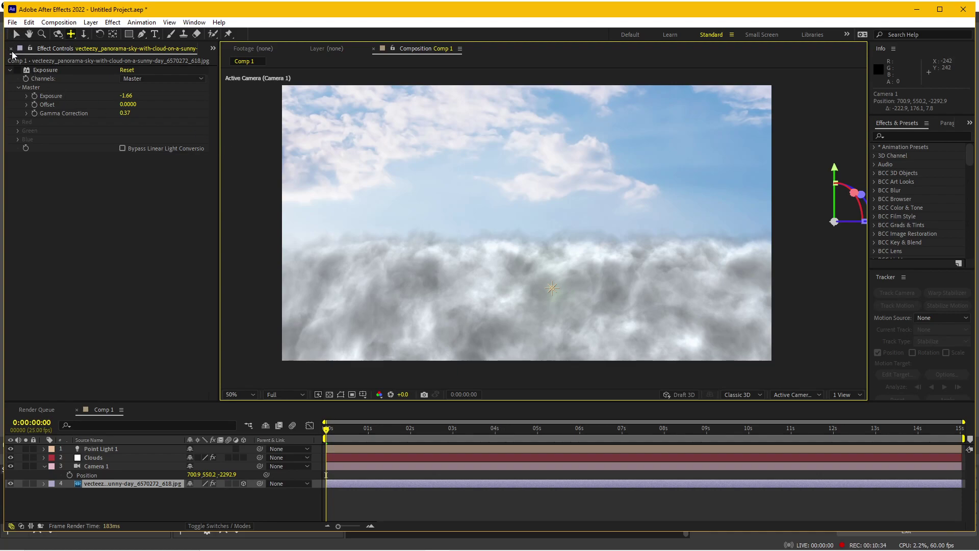
{"action": "left_click", "coordinate": [213, 48]}
{"action": "left_click", "coordinate": [231, 63]}
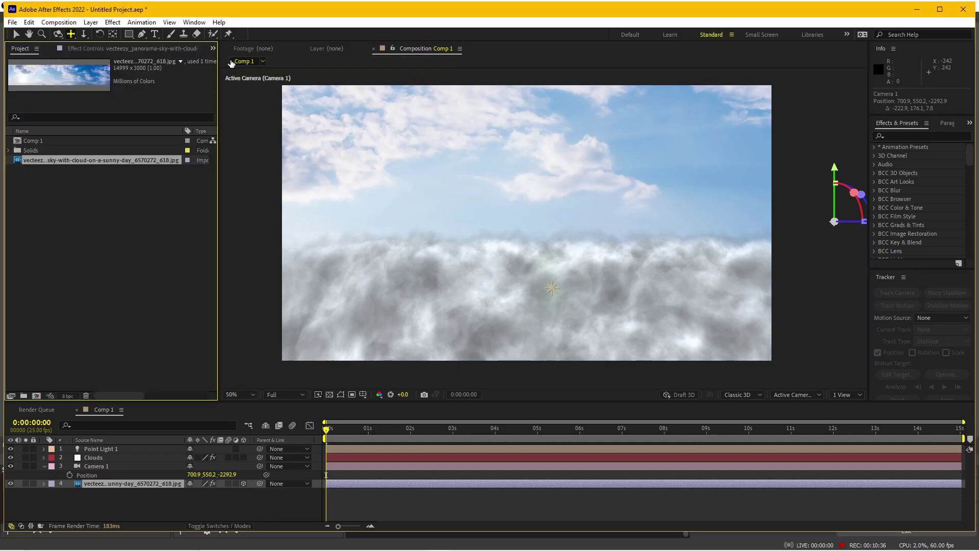
Import Pexels Videos 2282013_hd.mp4, preview it, and build a new composition from it
{"action": "left_click", "coordinate": [75, 238]}
{"action": "double_click", "coordinate": [75, 238]}
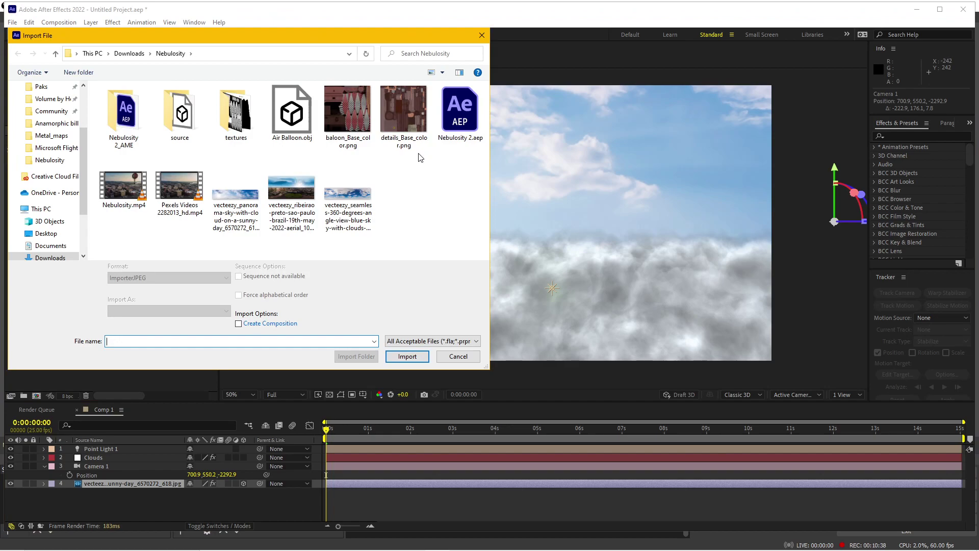
{"action": "double_click", "coordinate": [163, 193]}
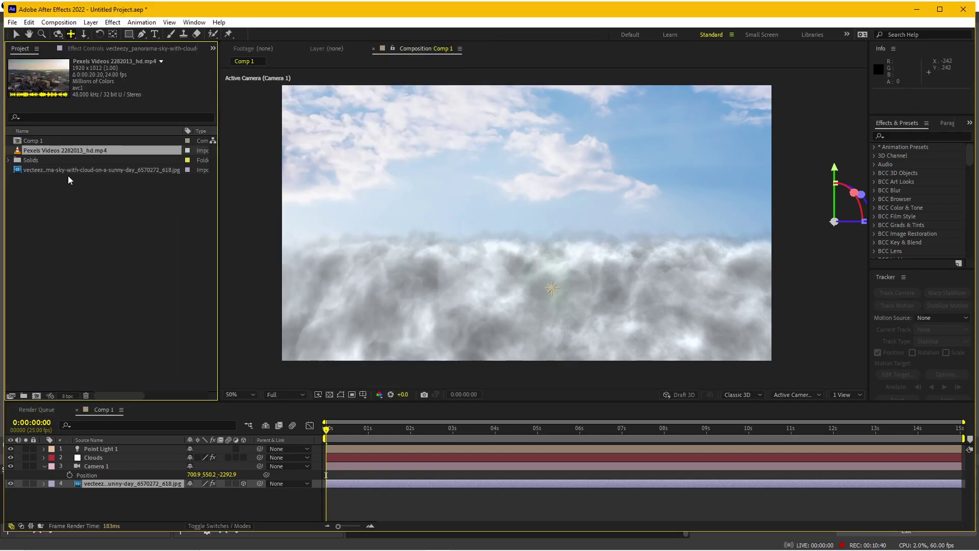
{"action": "double_click", "coordinate": [58, 151]}
{"action": "mouse_move", "coordinate": [235, 374]}
{"action": "left_mouse_down"}
{"action": "mouse_move", "coordinate": [754, 366]}
{"action": "mouse_move", "coordinate": [530, 371]}
{"action": "left_mouse_up"}
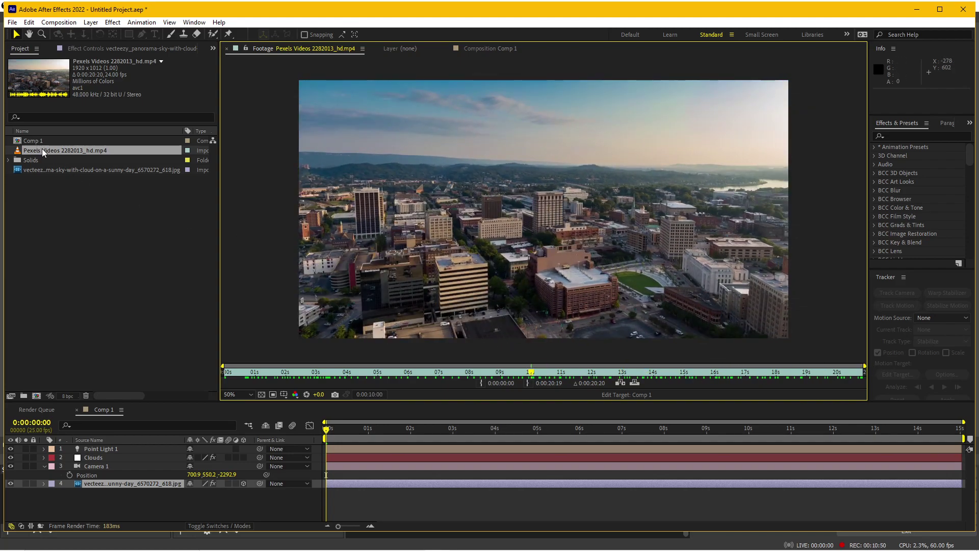
{"action": "left_click_drag", "start_coordinate": [43, 152], "coordinate": [36, 396]}
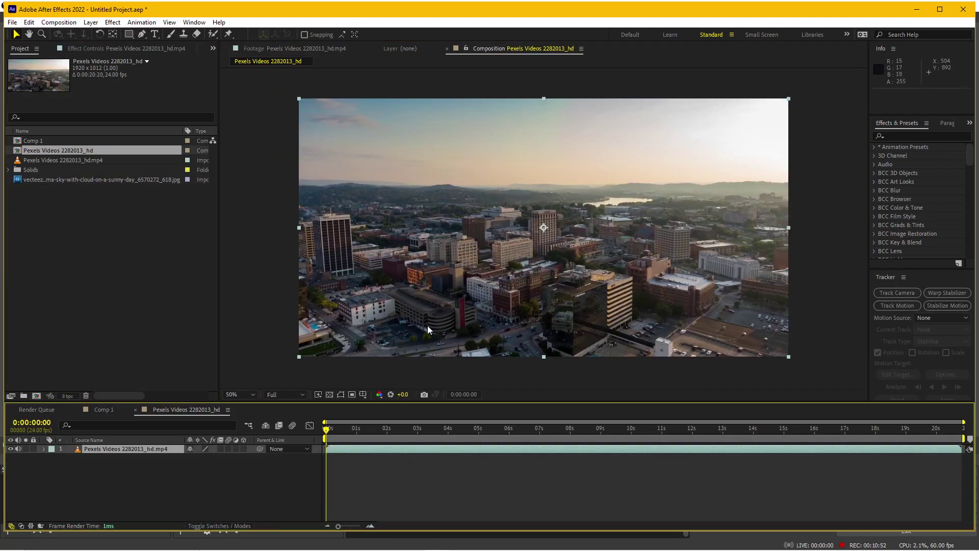
Run Track Camera on the city footage and inspect the solved points at 100% zoom
{"action": "left_click", "coordinate": [888, 292]}
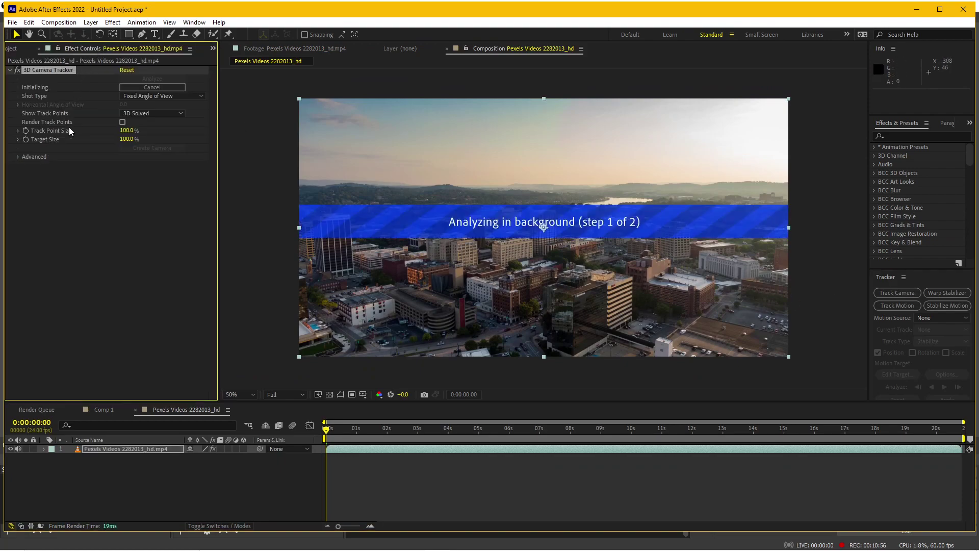
{"action": "left_click", "coordinate": [18, 157]}
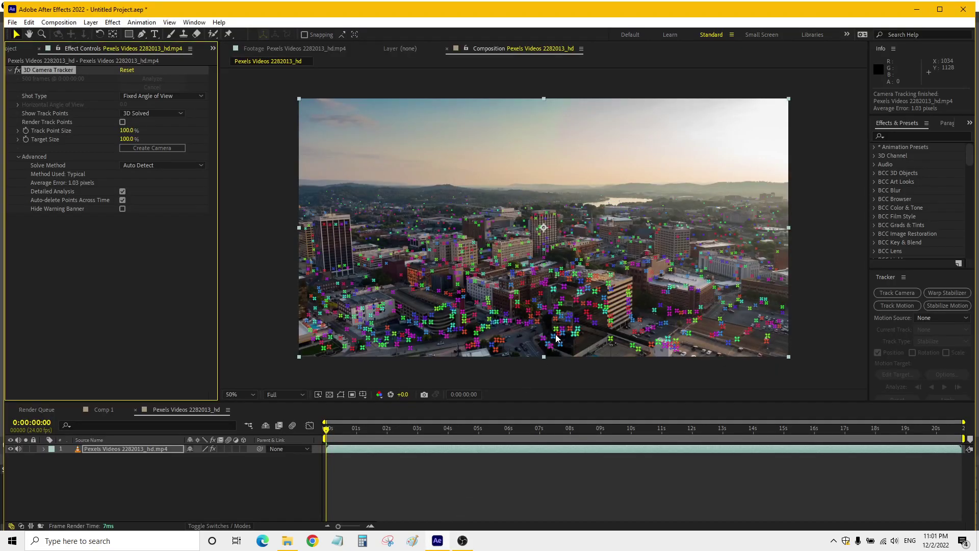
{"action": "left_click_drag", "start_coordinate": [326, 427], "coordinate": [727, 439]}
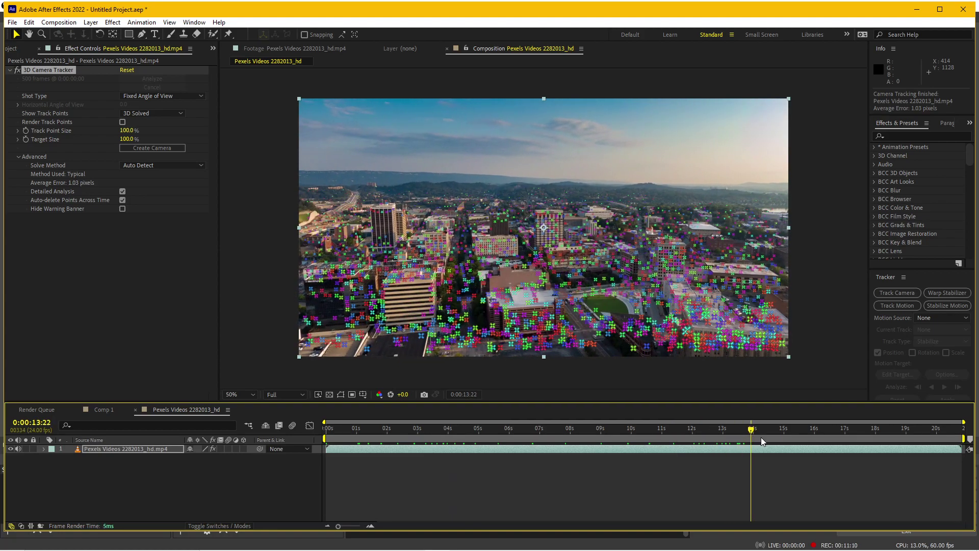
{"action": "left_click_drag", "start_coordinate": [726, 436], "coordinate": [773, 431]}
{"action": "key", "text": "slash"}
{"action": "left_click_drag", "start_coordinate": [635, 342], "coordinate": [568, 279]}
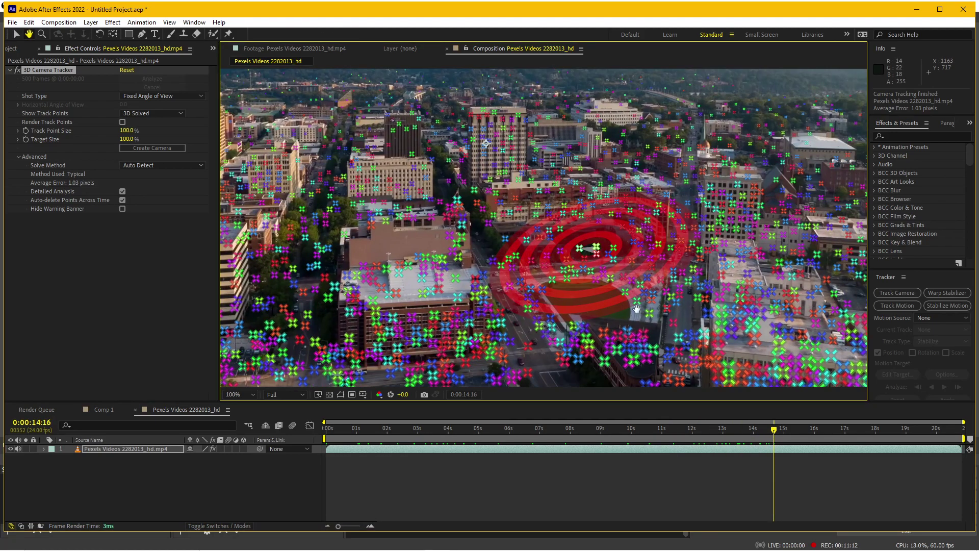
{"action": "key", "text": "v"}
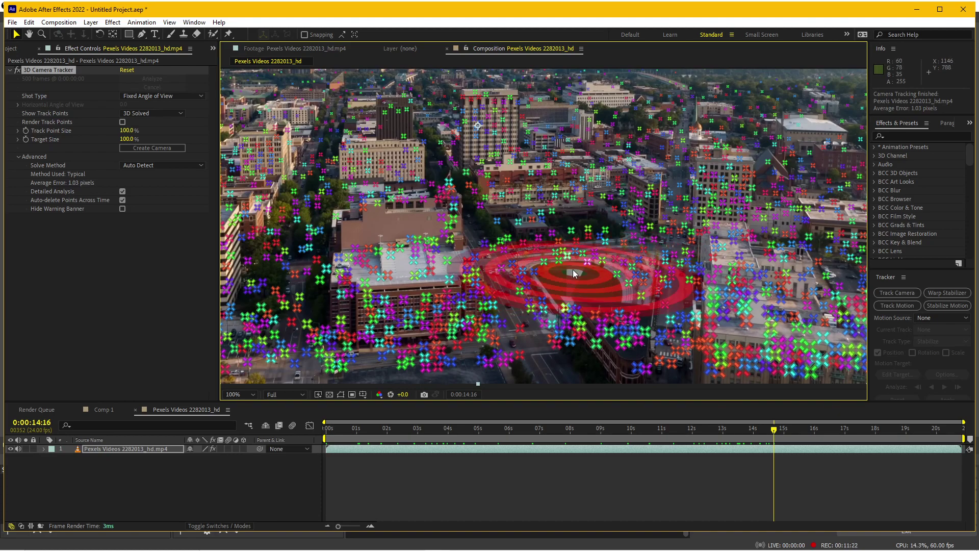
Select track points on the plaza and set them as the ground plane and origin
{"action": "left_click", "coordinate": [573, 272]}
{"action": "left_click", "coordinate": [552, 278]}
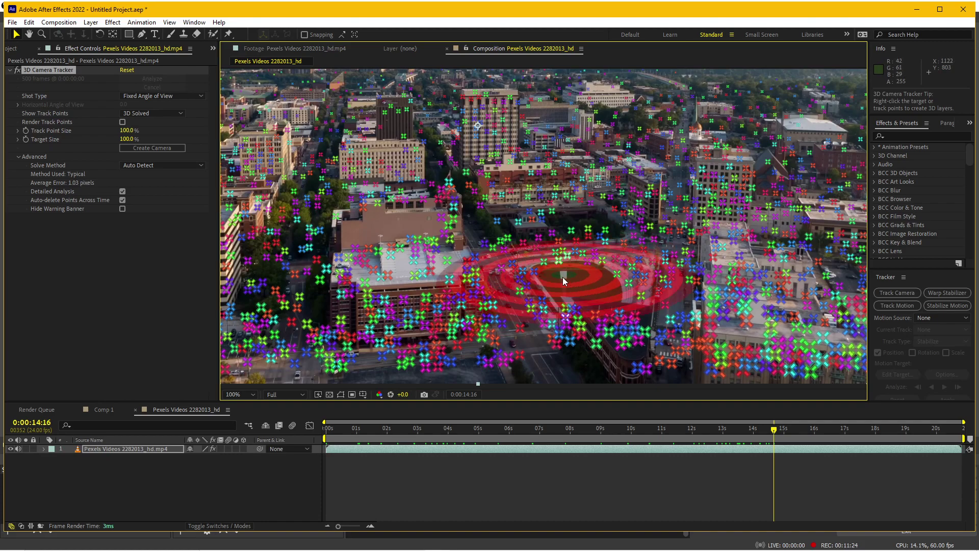
{"action": "left_click", "coordinate": [561, 277]}
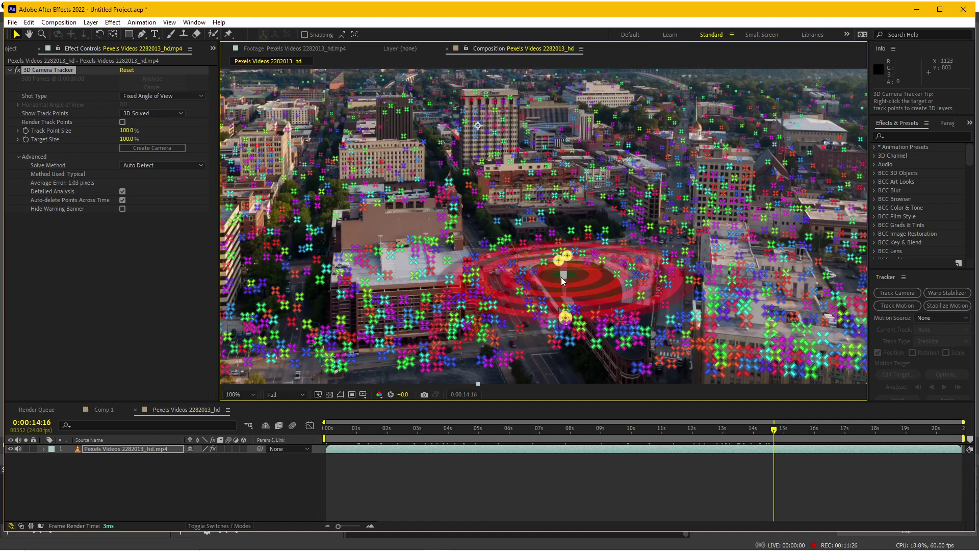
{"action": "right_click", "coordinate": [561, 277]}
{"action": "left_click", "coordinate": [603, 369]}
{"action": "scroll", "coordinate": [610, 299], "scroll_direction": "down", "scroll_amount": 2}
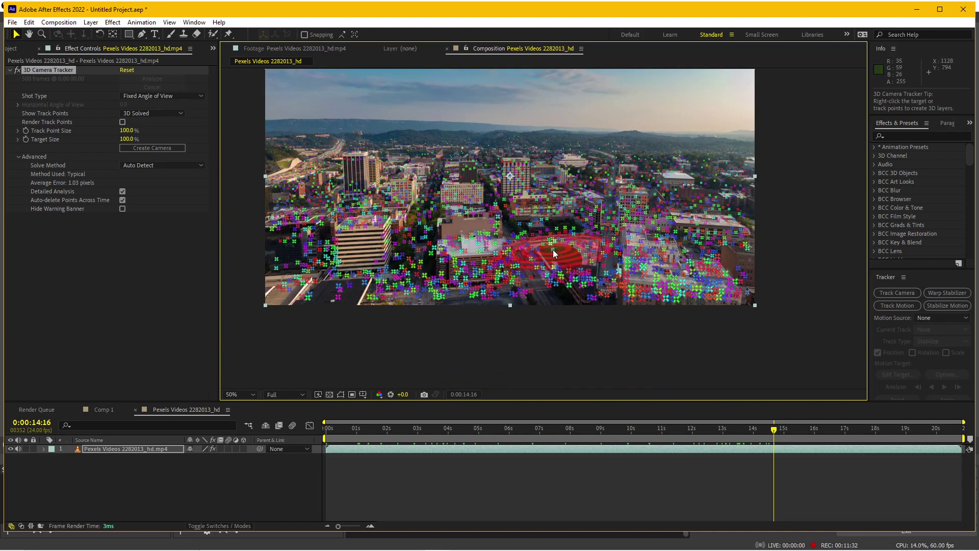
Create a solid and camera from the tracked points and check Track Solid 1 stays locked
{"action": "right_click", "coordinate": [552, 255]}
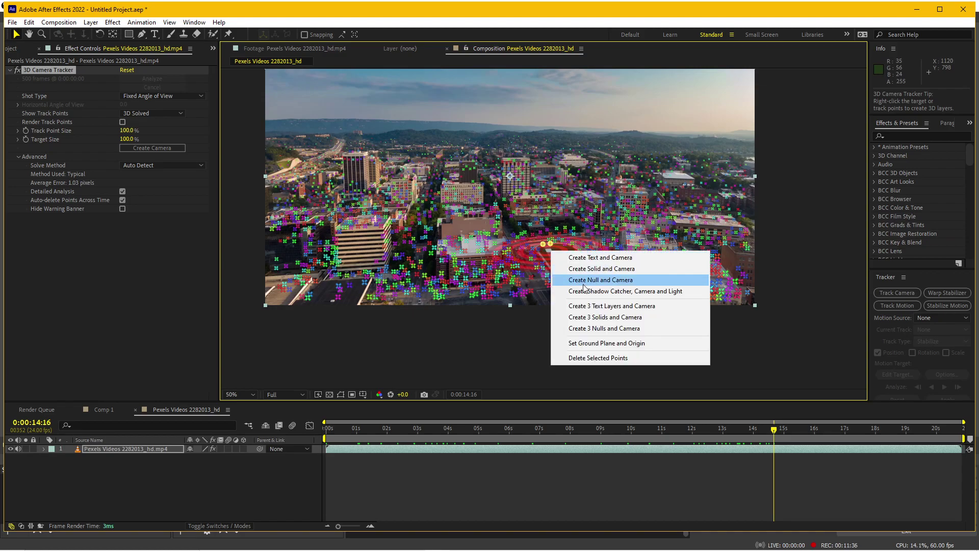
{"action": "left_click", "coordinate": [591, 269]}
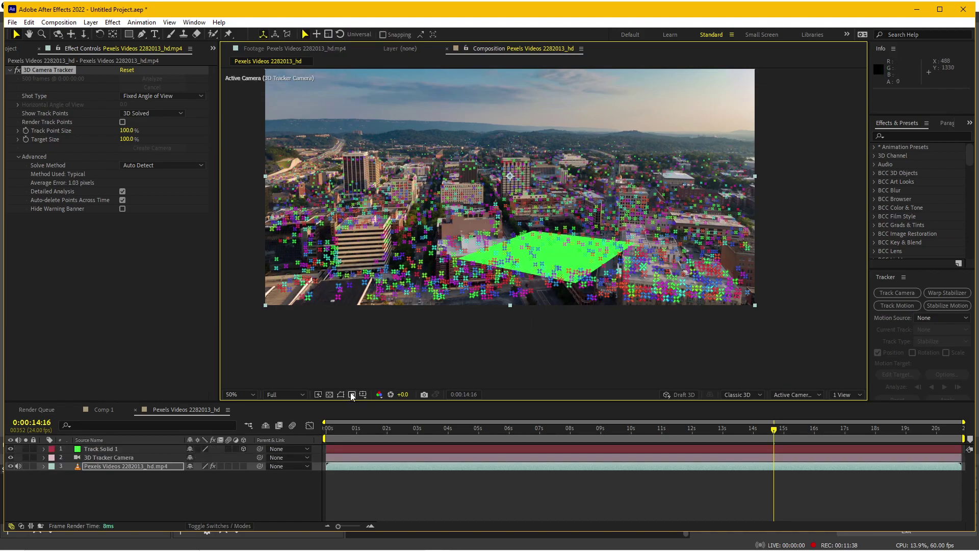
{"action": "left_click", "coordinate": [91, 449]}
{"action": "left_click_drag", "start_coordinate": [414, 436], "coordinate": [964, 434]}
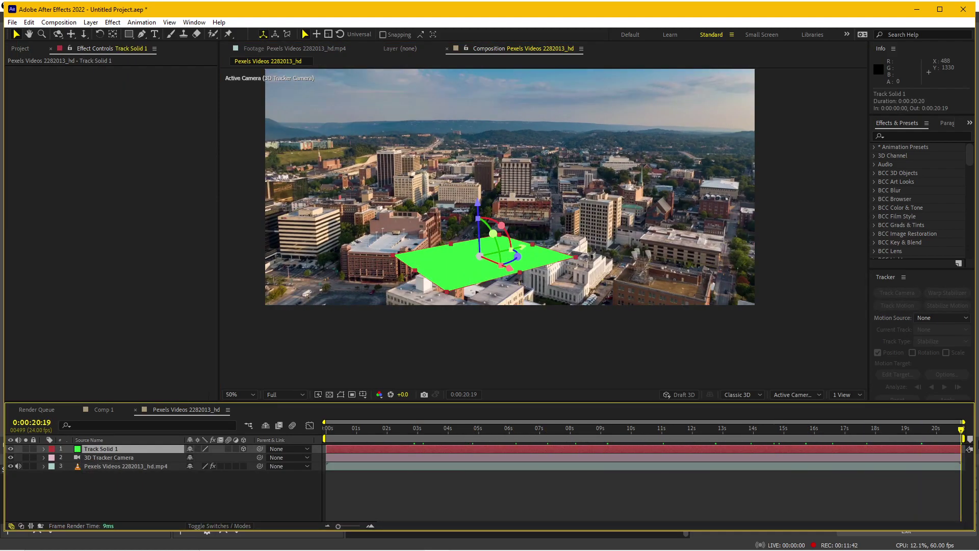
Hide Track Solid 1 and create a new solid layer named Element
{"action": "left_click", "coordinate": [11, 449]}
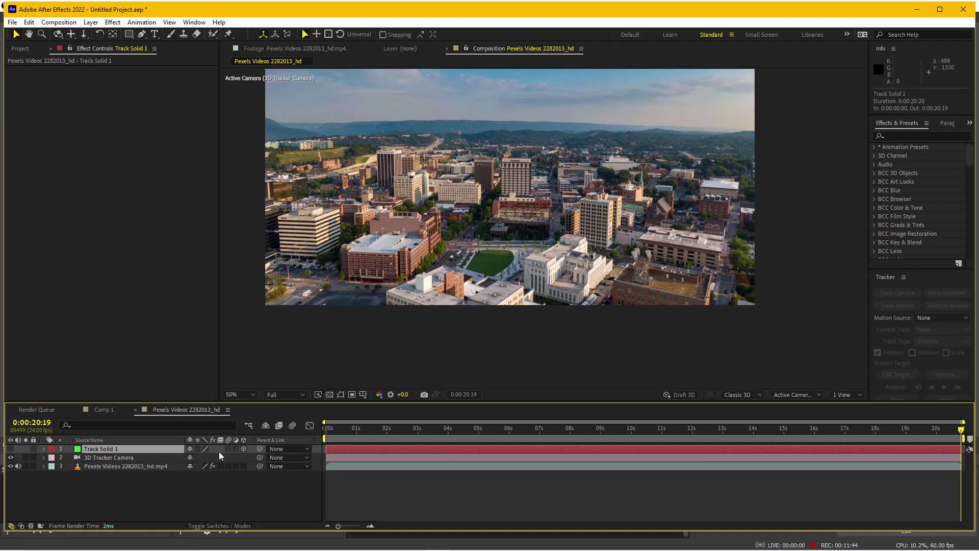
{"action": "mouse_move", "coordinate": [395, 431]}
{"action": "left_mouse_down"}
{"action": "mouse_move", "coordinate": [739, 433]}
{"action": "mouse_move", "coordinate": [429, 429]}
{"action": "left_mouse_up"}
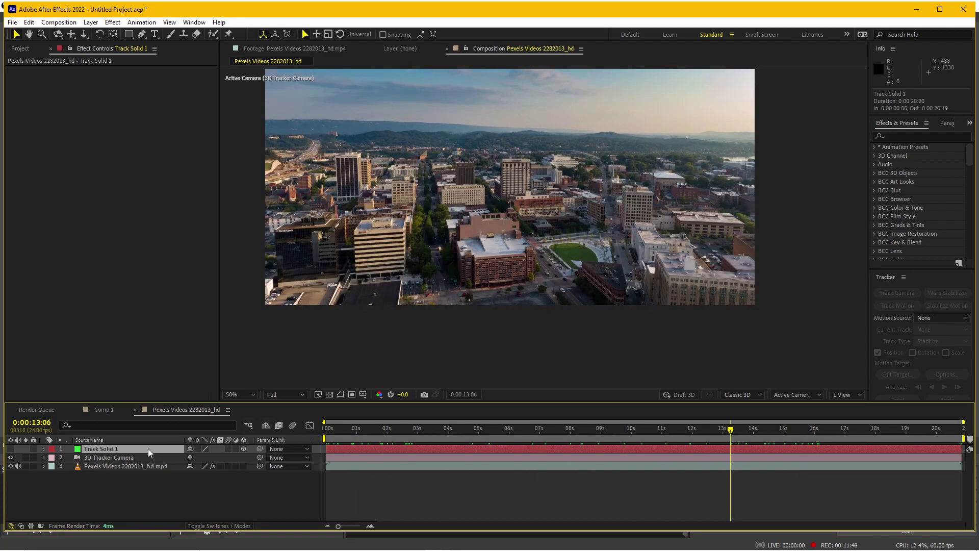
{"action": "key", "text": "ctrl+y"}
{"action": "type", "text": "Elemen"}
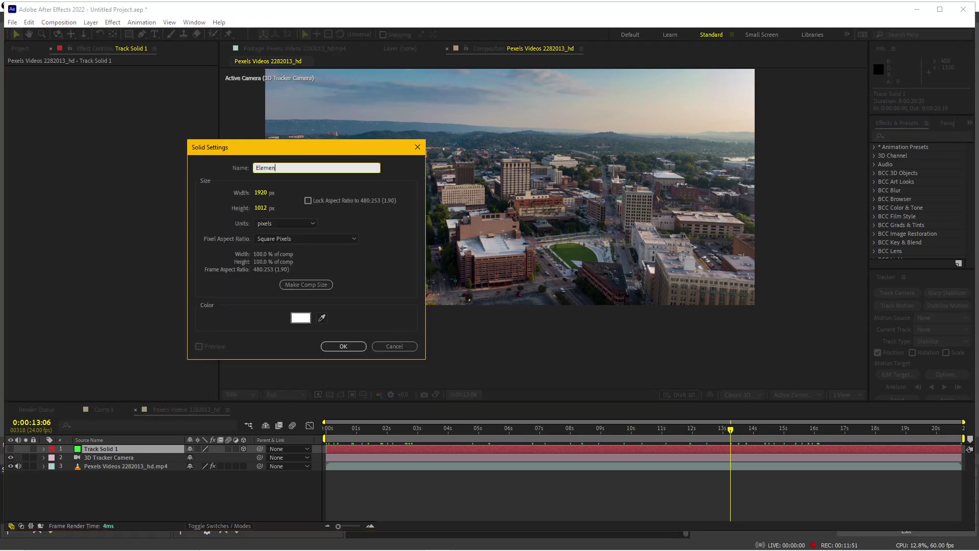
{"action": "type", "text": "t"}
{"action": "key", "text": "Return"}
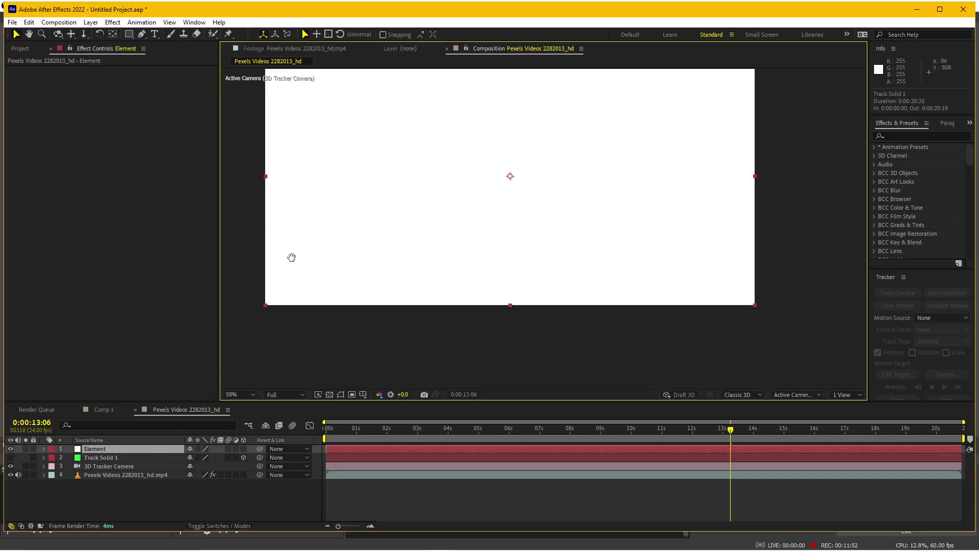
Apply the Video Copilot Element effect to the solid and open its Scene Setup
{"action": "left_click", "coordinate": [112, 22]}
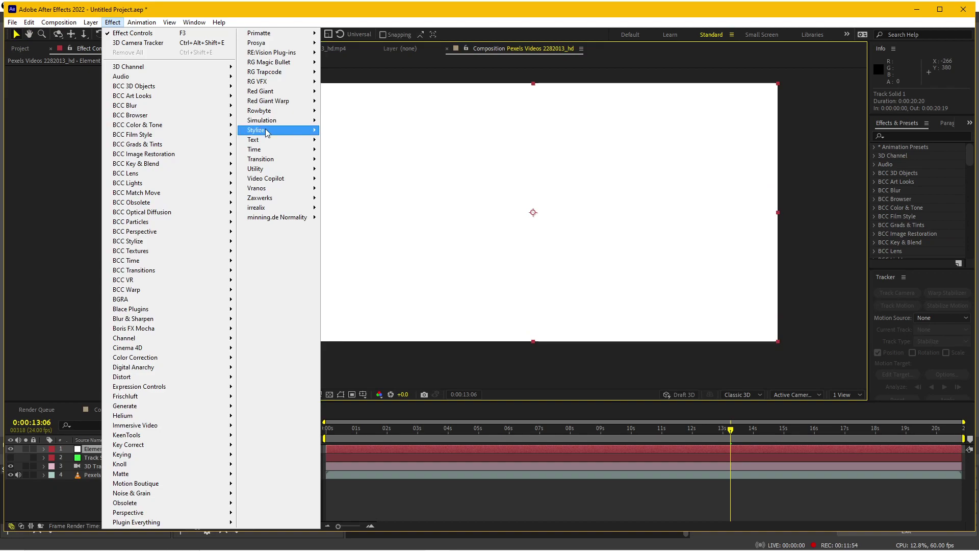
{"action": "mouse_move", "coordinate": [292, 181]}
{"action": "left_click", "coordinate": [339, 182]}
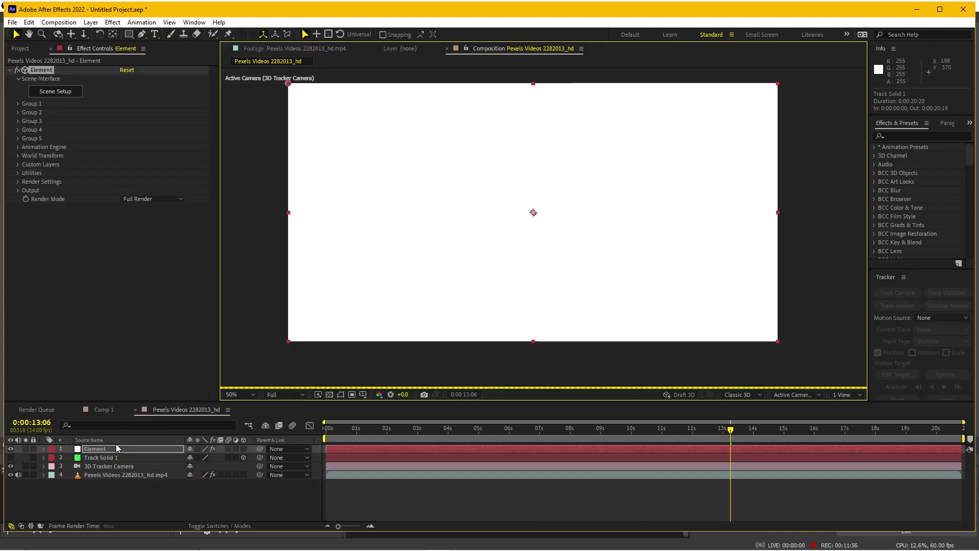
{"action": "left_click", "coordinate": [59, 96]}
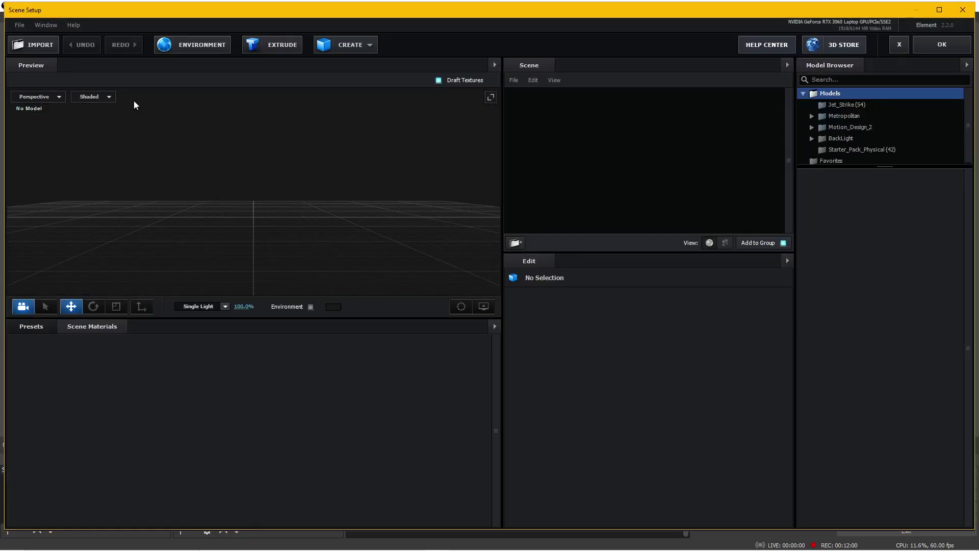
Import the Air Balloon.obj model into the Element scene, accepting the import preferences
{"action": "left_click", "coordinate": [32, 44]}
{"action": "left_click", "coordinate": [123, 126]}
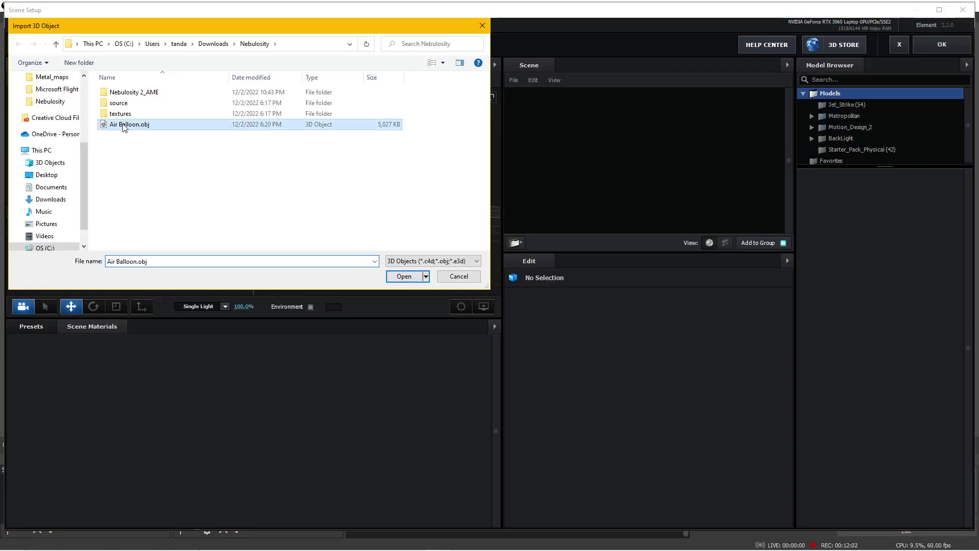
{"action": "double_click", "coordinate": [153, 125]}
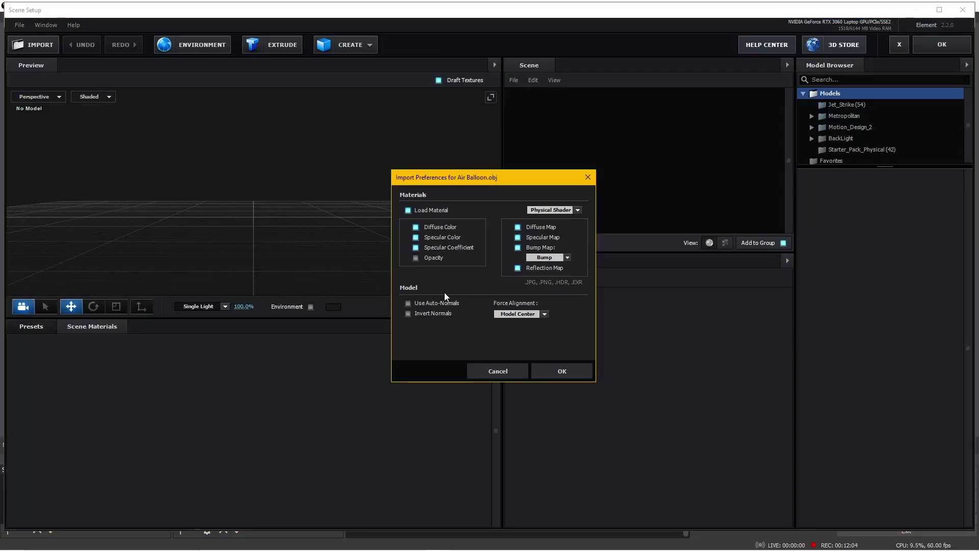
{"action": "left_click", "coordinate": [550, 370]}
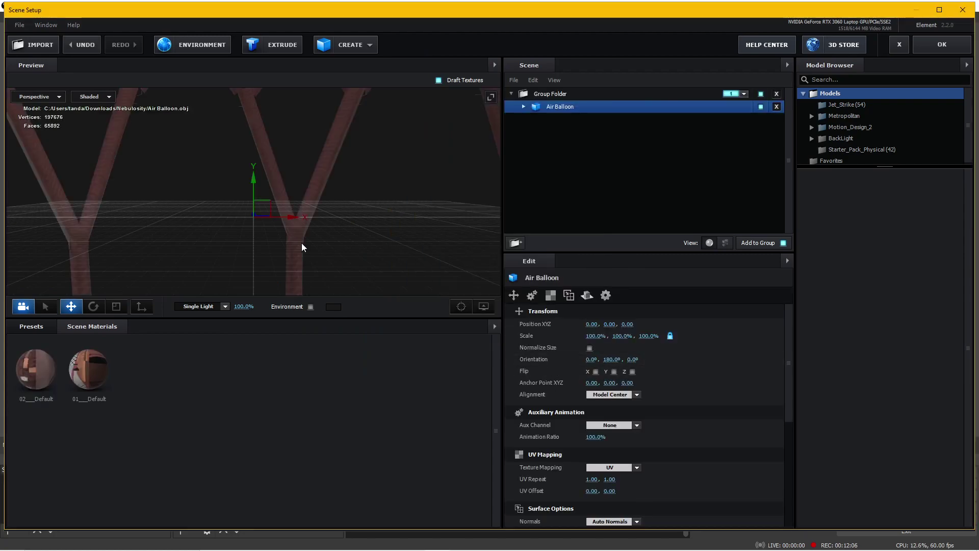
Normalize the balloon's size and raise it to Position Y 0.82
{"action": "left_click", "coordinate": [590, 348]}
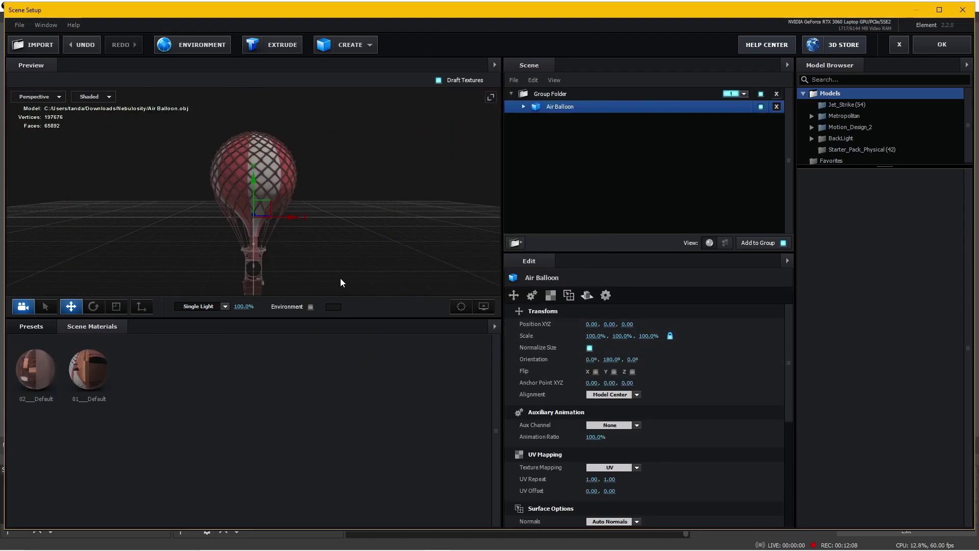
{"action": "left_click_drag", "start_coordinate": [279, 249], "coordinate": [289, 226]}
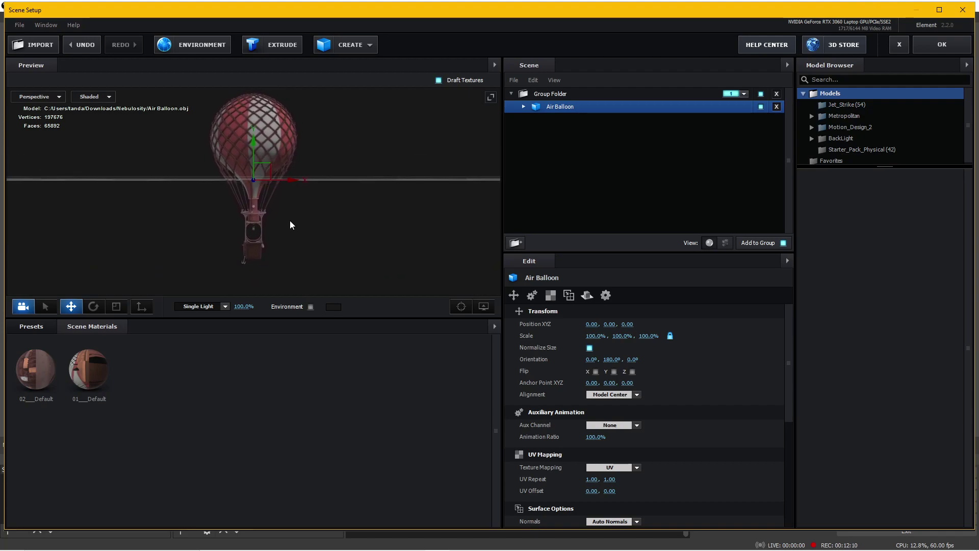
{"action": "left_click_drag", "start_coordinate": [258, 148], "coordinate": [255, 80]}
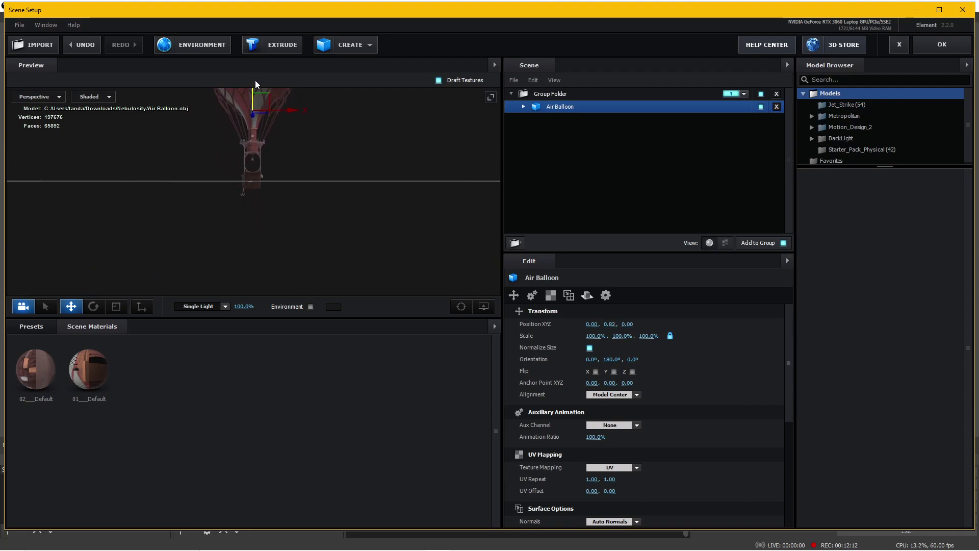
{"action": "mouse_move", "coordinate": [300, 148]}
{"action": "left_mouse_down"}
{"action": "mouse_move", "coordinate": [293, 206]}
{"action": "mouse_move", "coordinate": [305, 227]}
{"action": "left_mouse_up"}
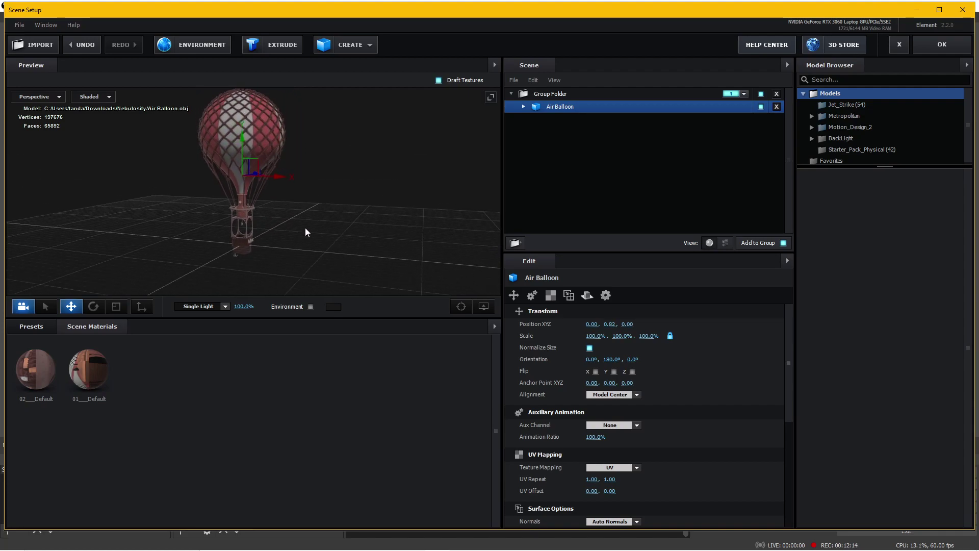
Return to After Effects and create a Group 1 Null from Element's Group Utilities
{"action": "left_click", "coordinate": [941, 45]}
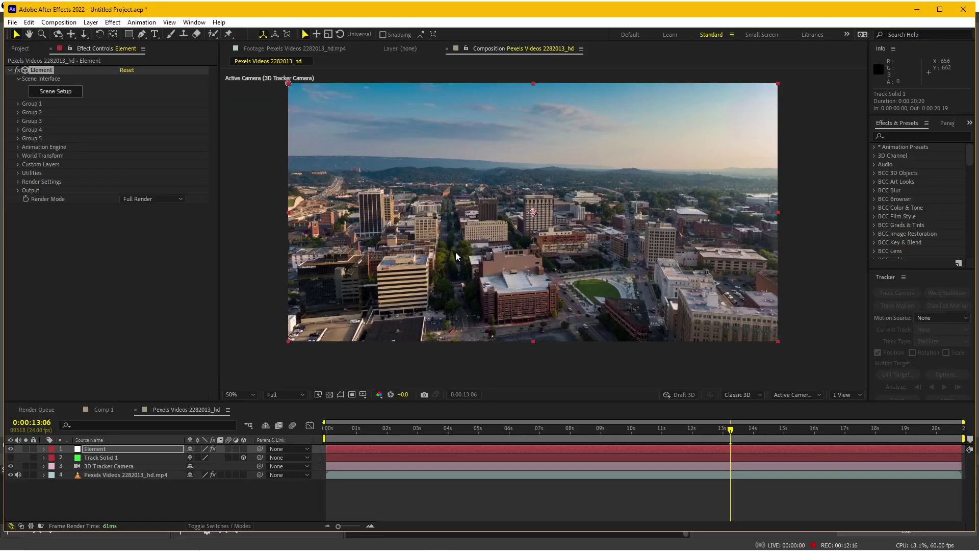
{"action": "left_click", "coordinate": [18, 103]}
{"action": "left_click", "coordinate": [27, 147]}
{"action": "left_click", "coordinate": [35, 164]}
{"action": "left_click", "coordinate": [63, 174]}
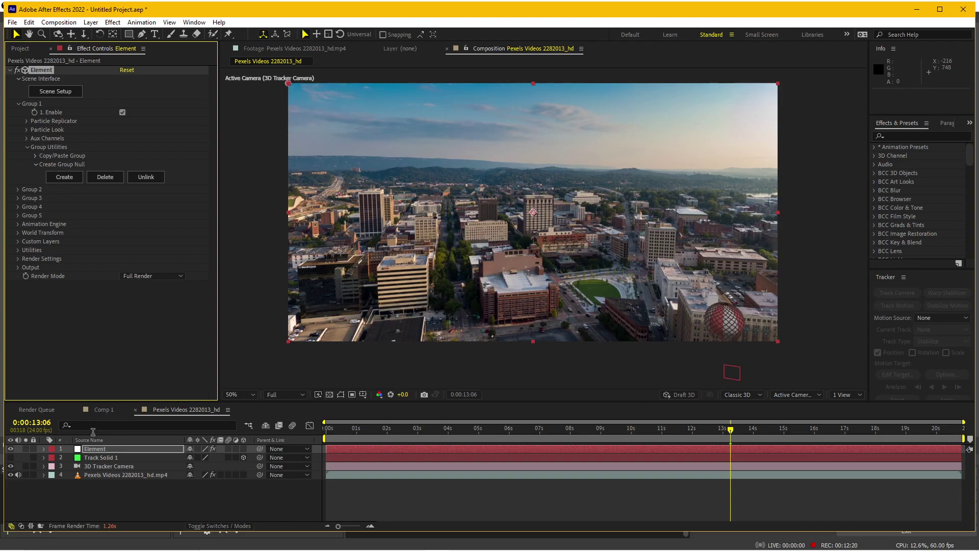
Copy Track Solid 1's Position into the Group 1 Null's Position
{"action": "left_click", "coordinate": [121, 448]}
{"action": "key", "text": "p"}
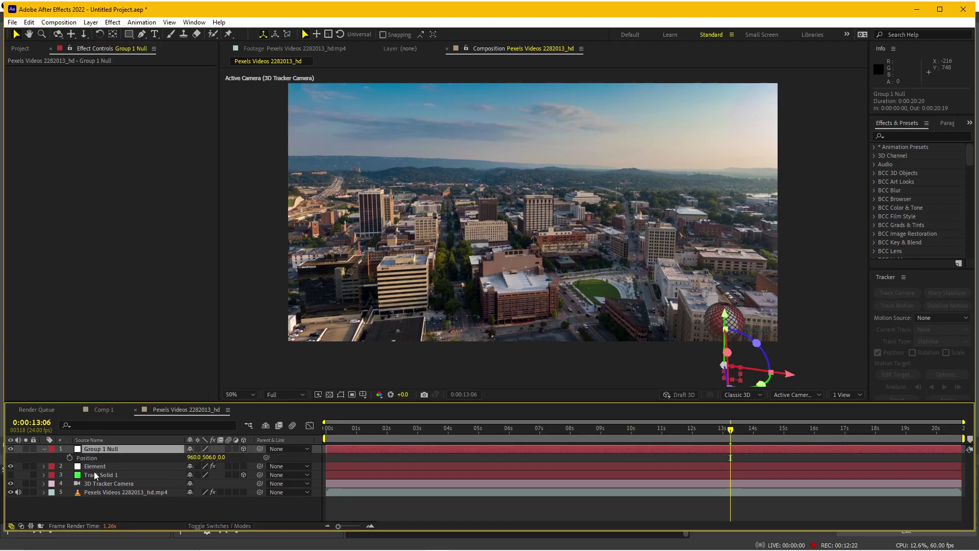
{"action": "left_click", "coordinate": [94, 474]}
{"action": "key", "text": "p"}
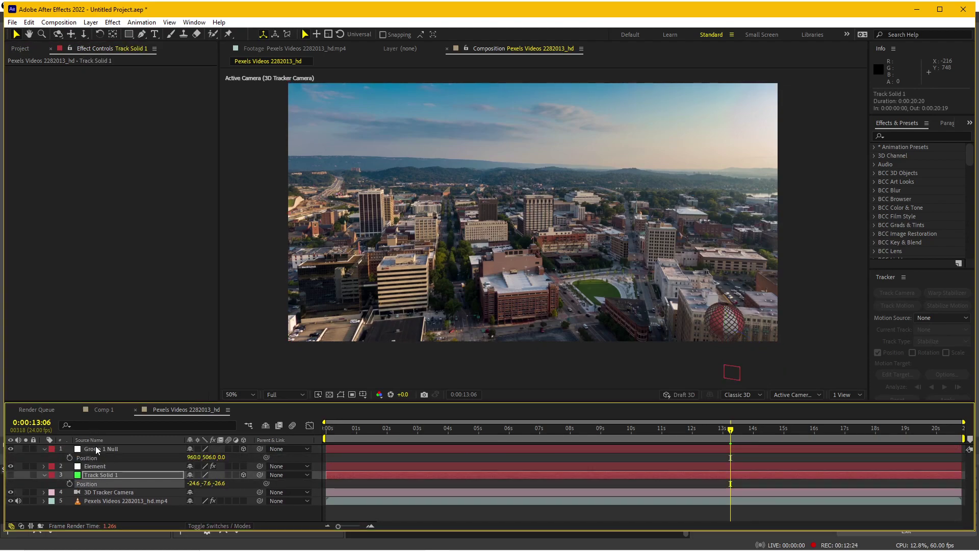
{"action": "left_click", "coordinate": [96, 458]}
{"action": "key", "text": "ctrl+v"}
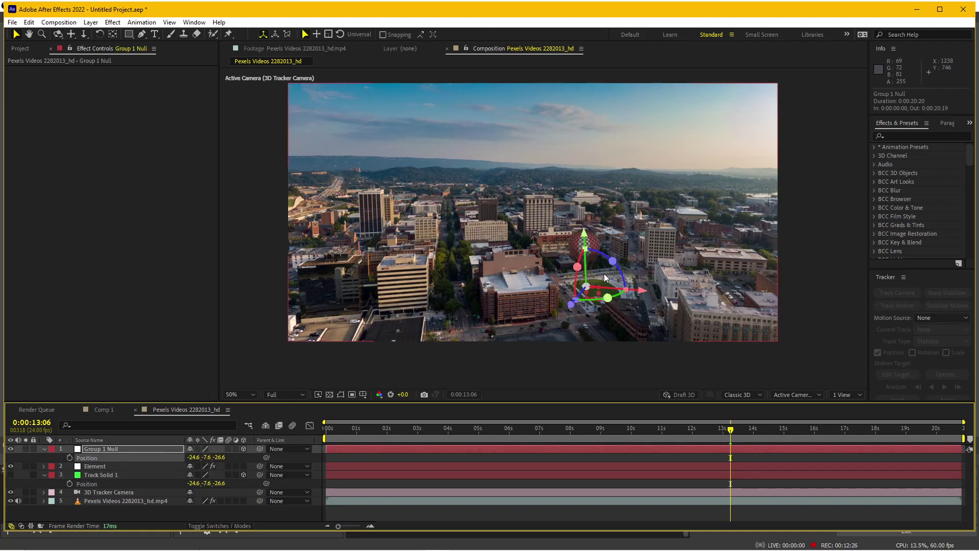
Scale the Group 1 Null to about 230% and tilt the balloon about 2° on Z
{"action": "key", "text": "s"}
{"action": "left_click_drag", "start_coordinate": [202, 457], "coordinate": [266, 462]}
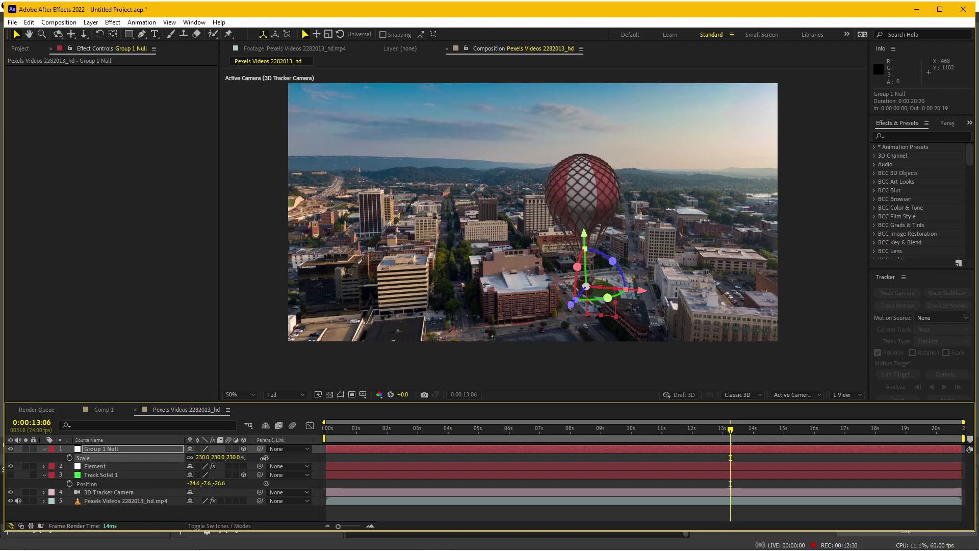
{"action": "left_click_drag", "start_coordinate": [608, 259], "coordinate": [615, 267]}
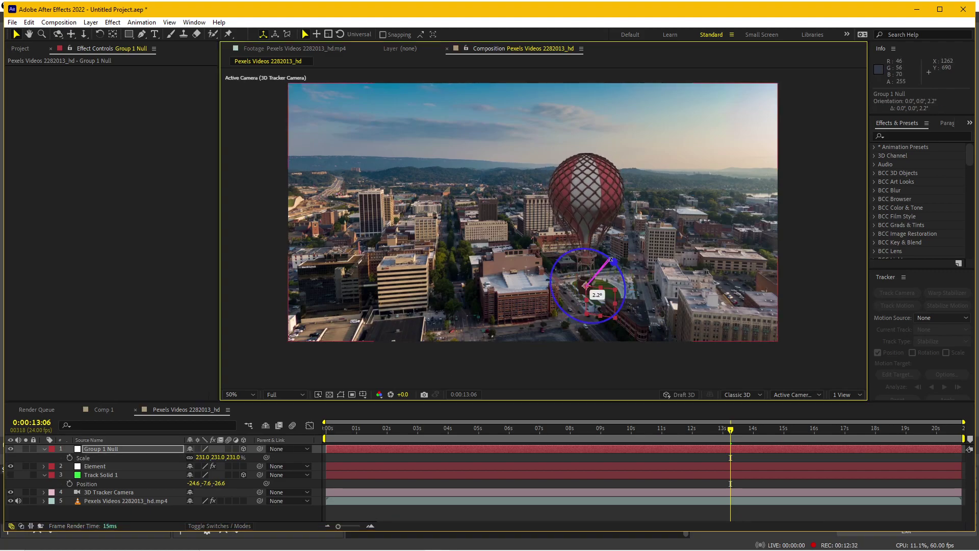
{"action": "left_click_drag", "start_coordinate": [736, 434], "coordinate": [271, 402]}
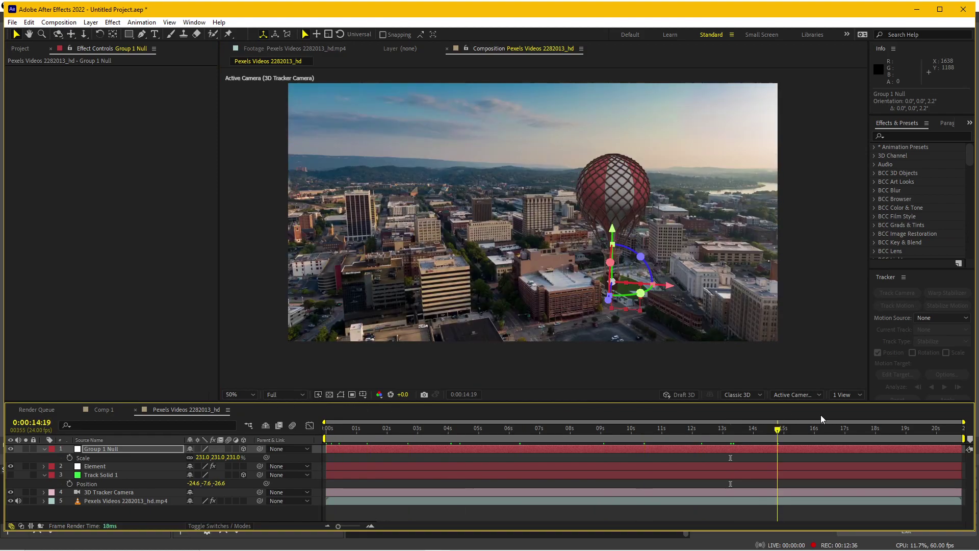
{"action": "left_click_drag", "start_coordinate": [271, 402], "coordinate": [954, 412]}
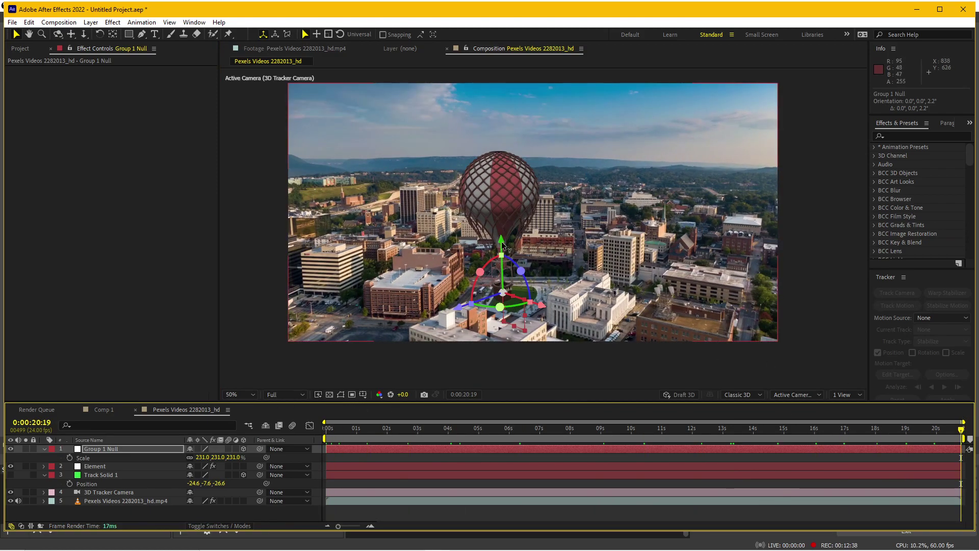
Raise the balloon above the rooftops and set its scale to 213%, previewing the shot
{"action": "left_click_drag", "start_coordinate": [502, 245], "coordinate": [509, 185]}
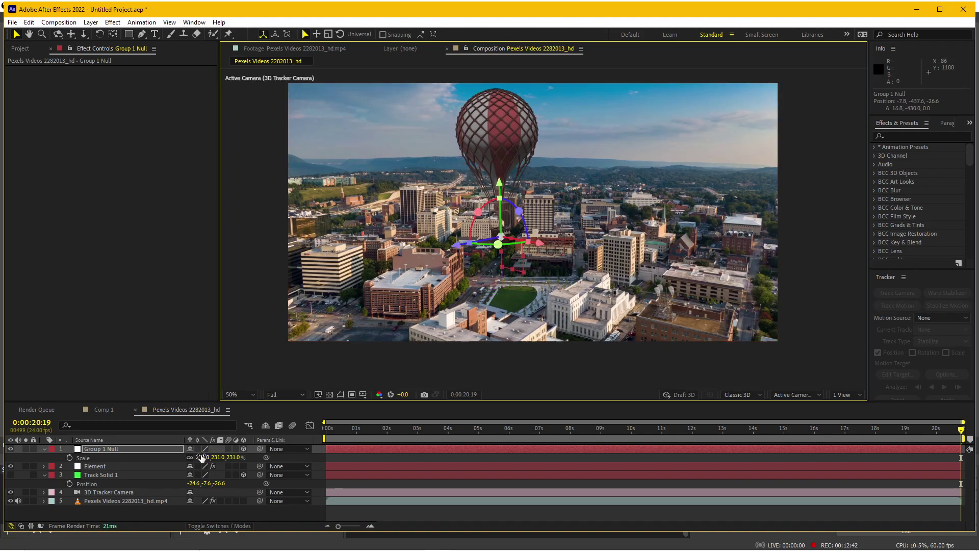
{"action": "left_click_drag", "start_coordinate": [202, 456], "coordinate": [566, 424]}
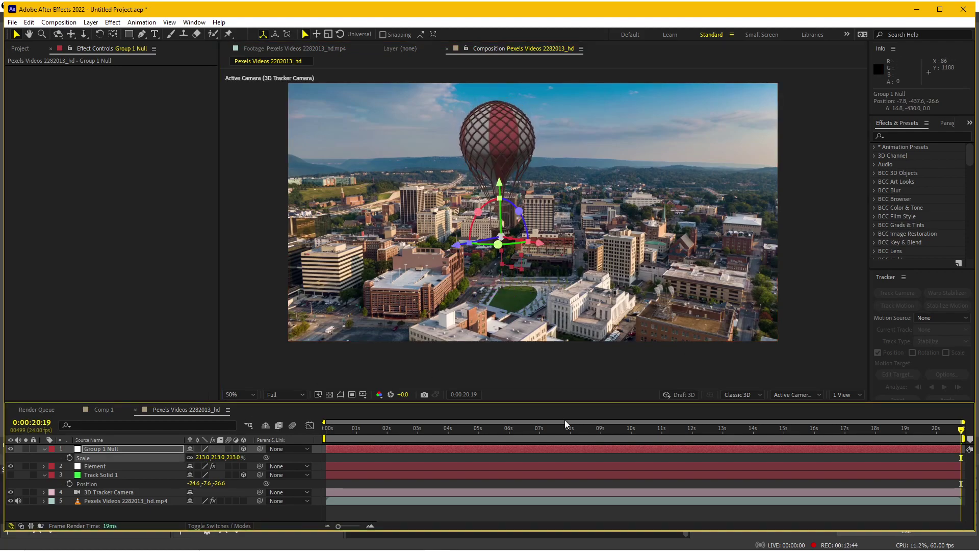
{"action": "left_click_drag", "start_coordinate": [783, 433], "coordinate": [786, 431]}
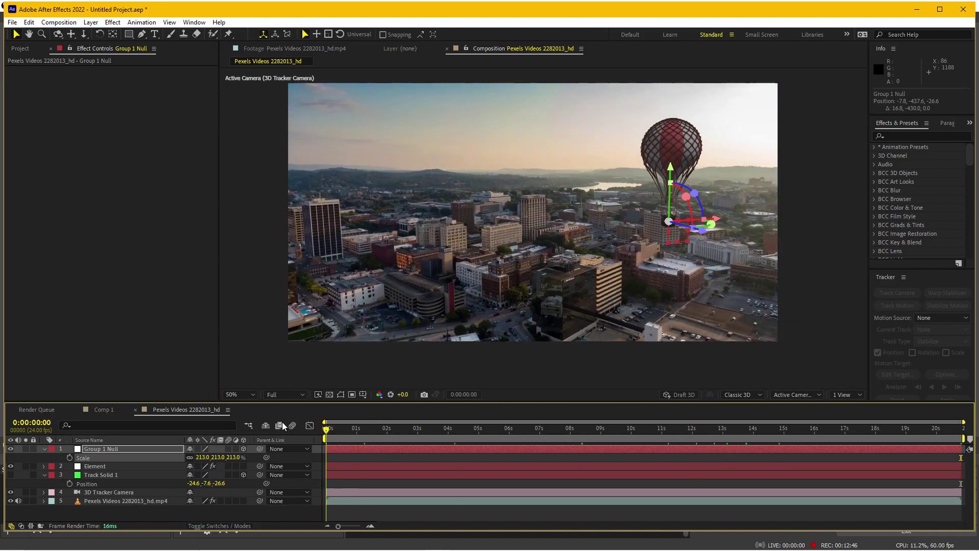
{"action": "left_click_drag", "start_coordinate": [931, 423], "coordinate": [978, 423]}
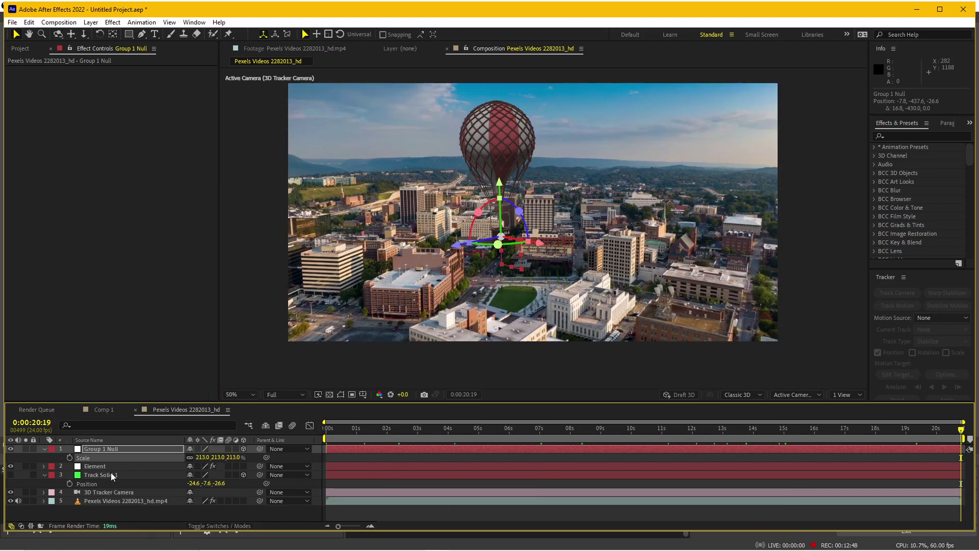
{"action": "left_click", "coordinate": [95, 466]}
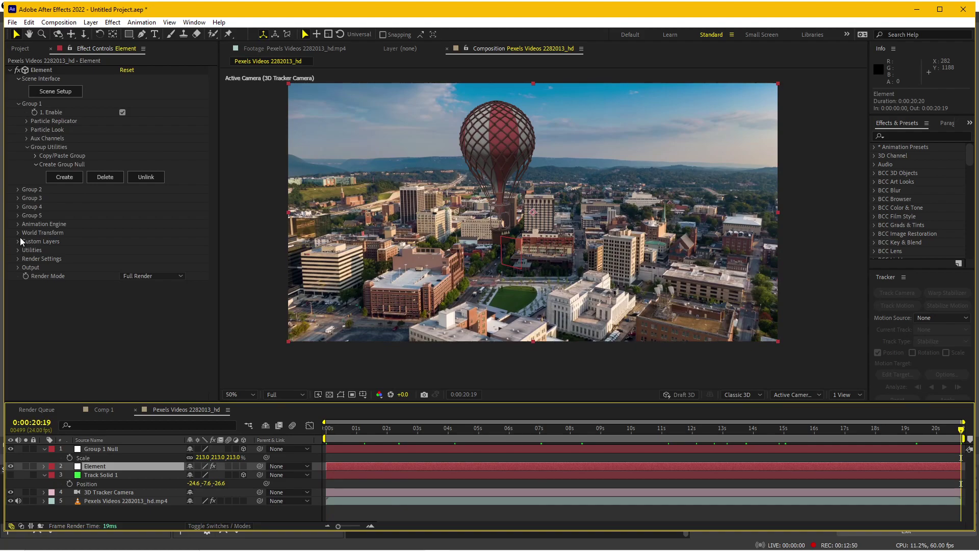
Enable Ambient Occlusion in Element's Render Settings with SSAO Intensity 17.0
{"action": "left_click", "coordinate": [18, 259]}
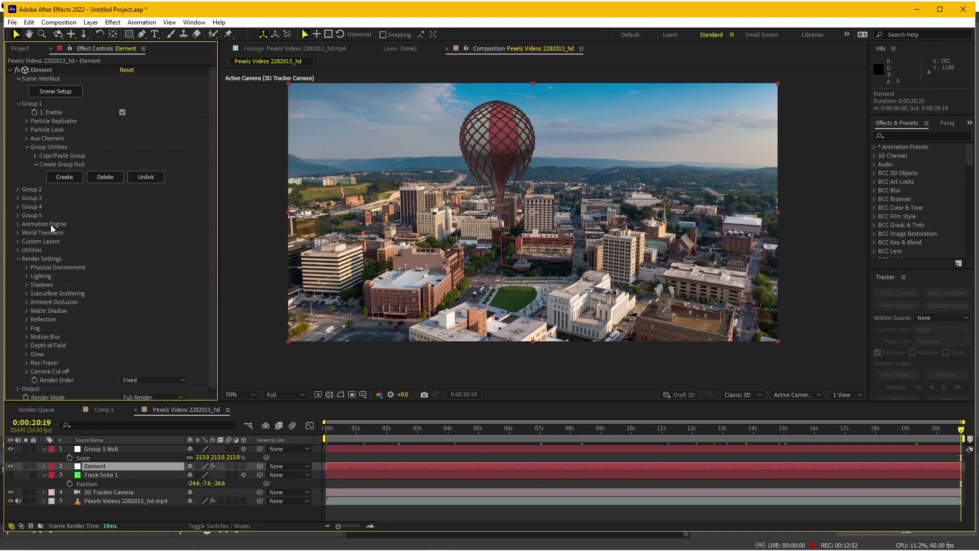
{"action": "left_click", "coordinate": [26, 310]}
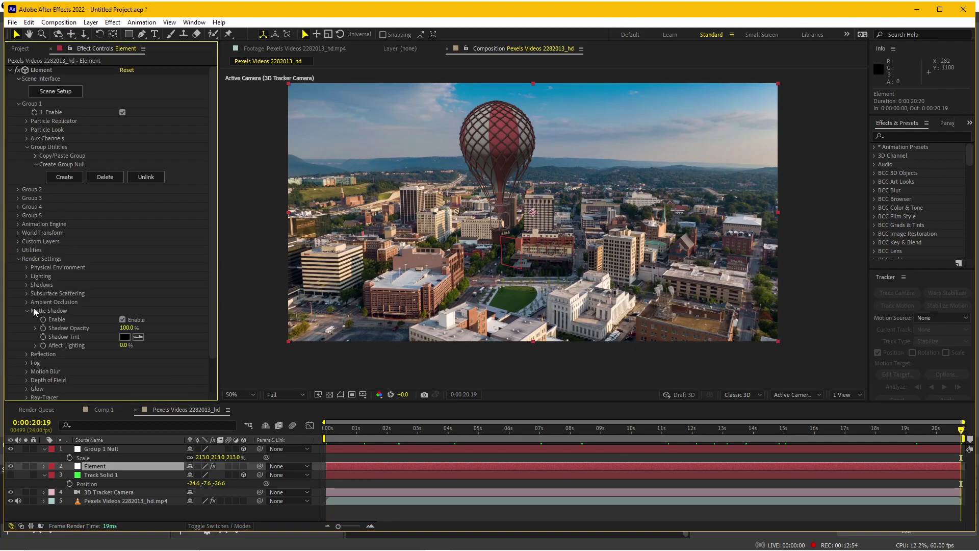
{"action": "left_click", "coordinate": [28, 309]}
{"action": "left_click", "coordinate": [27, 301]}
{"action": "scroll", "coordinate": [81, 316], "scroll_direction": "down", "scroll_amount": 2}
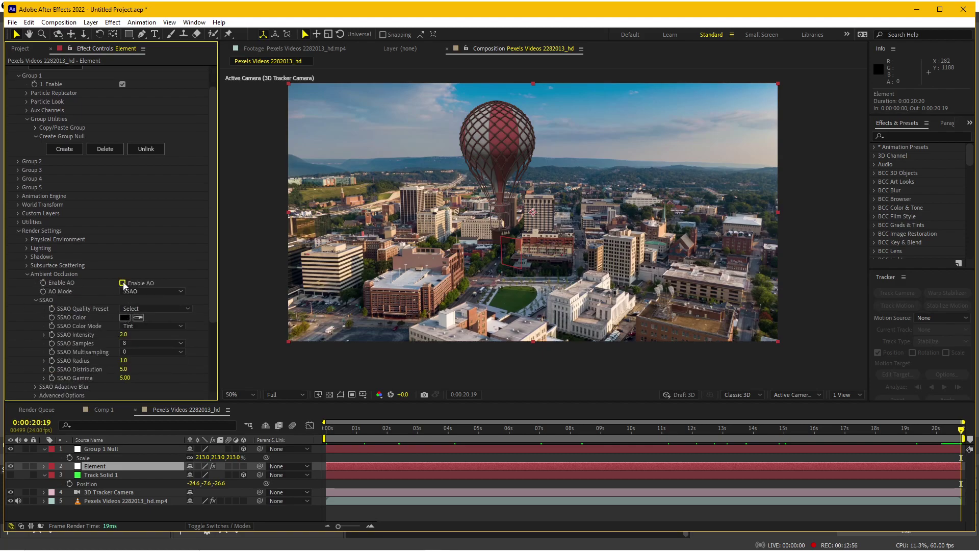
{"action": "left_click", "coordinate": [123, 283]}
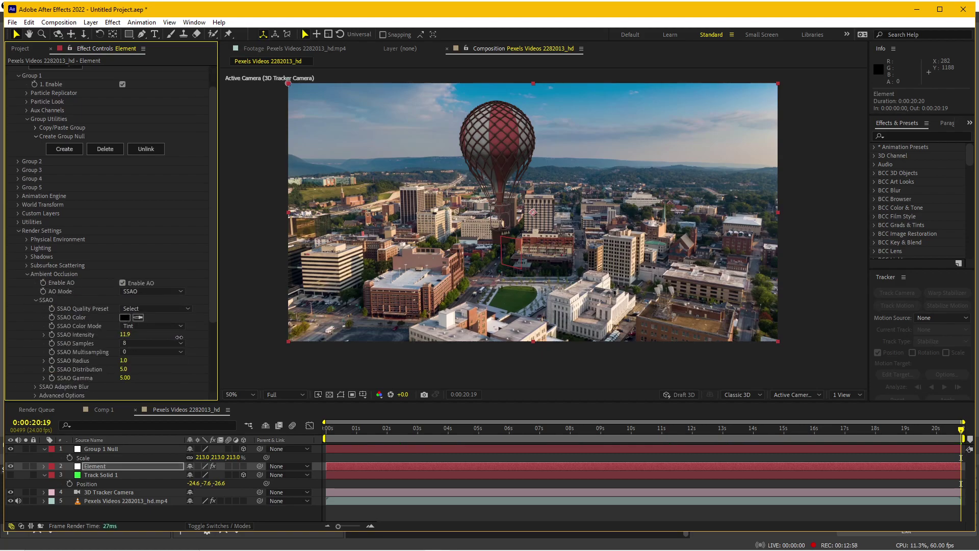
{"action": "left_click", "coordinate": [111, 23]}
Apply Light Wrap to the balloon with the Pexels drone clip as background and Width 36
{"action": "mouse_move", "coordinate": [197, 357]}
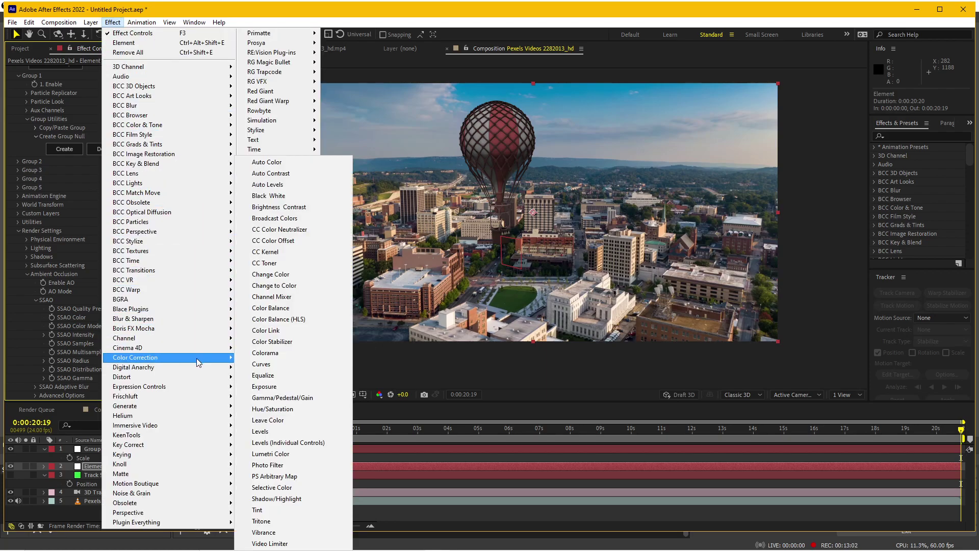
{"action": "mouse_move", "coordinate": [185, 444]}
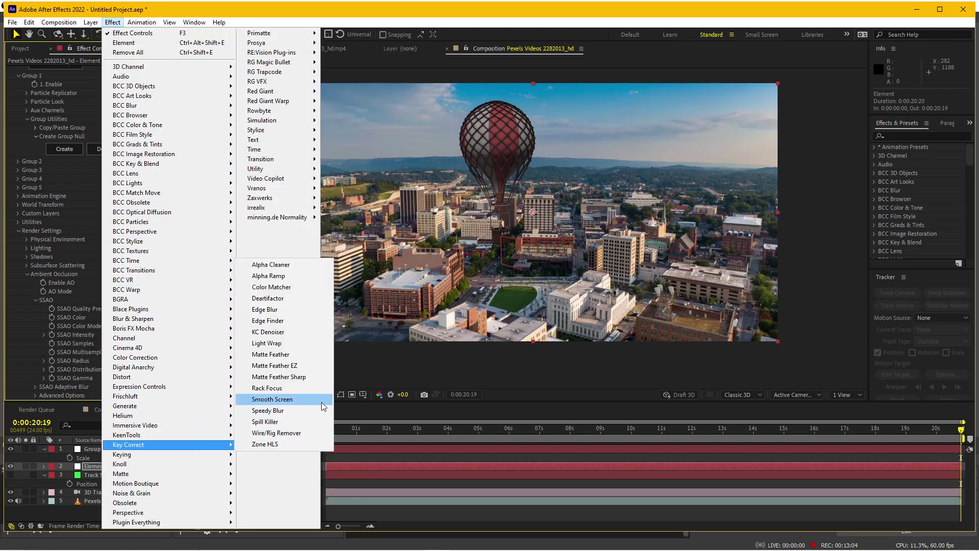
{"action": "left_click", "coordinate": [287, 354]}
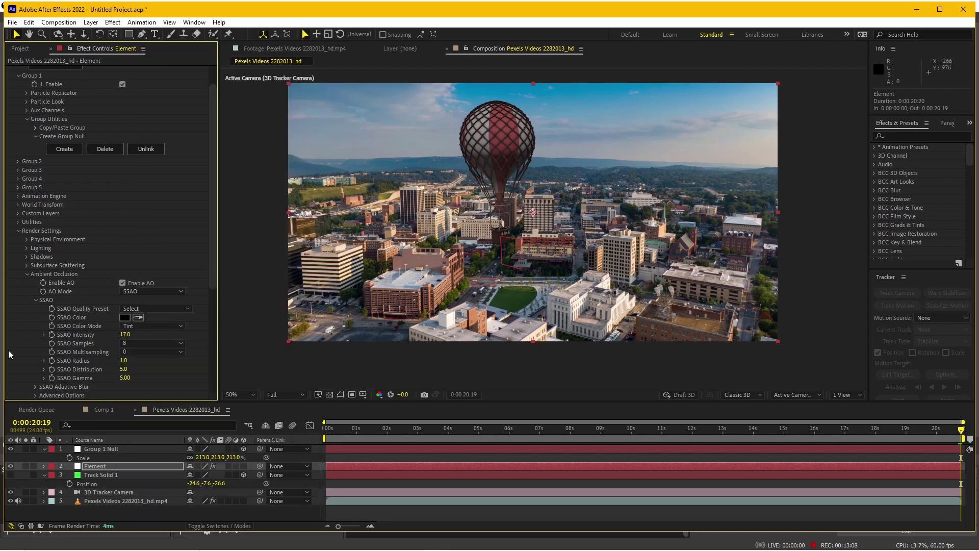
{"action": "scroll", "coordinate": [16, 352], "scroll_direction": "down", "scroll_amount": 5}
{"action": "left_click", "coordinate": [140, 352]}
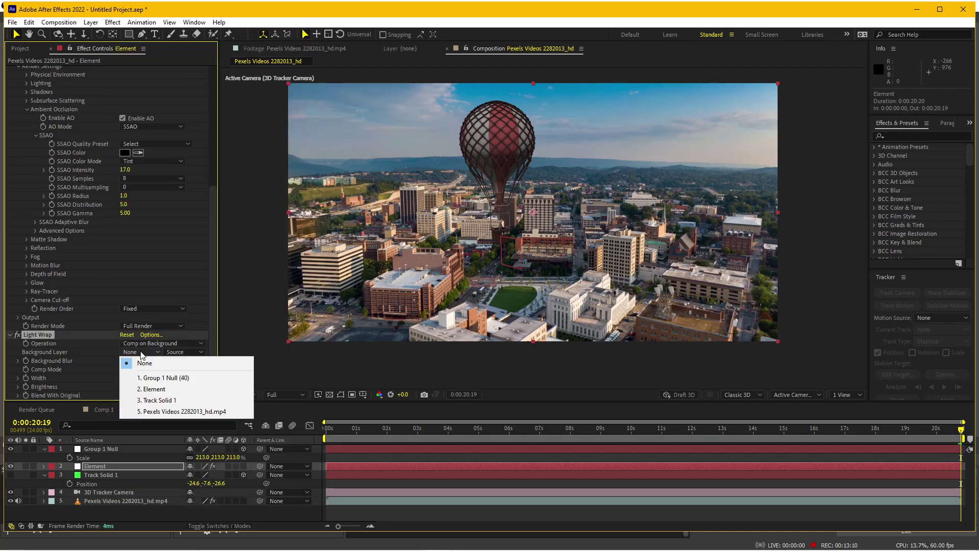
{"action": "left_click", "coordinate": [159, 412]}
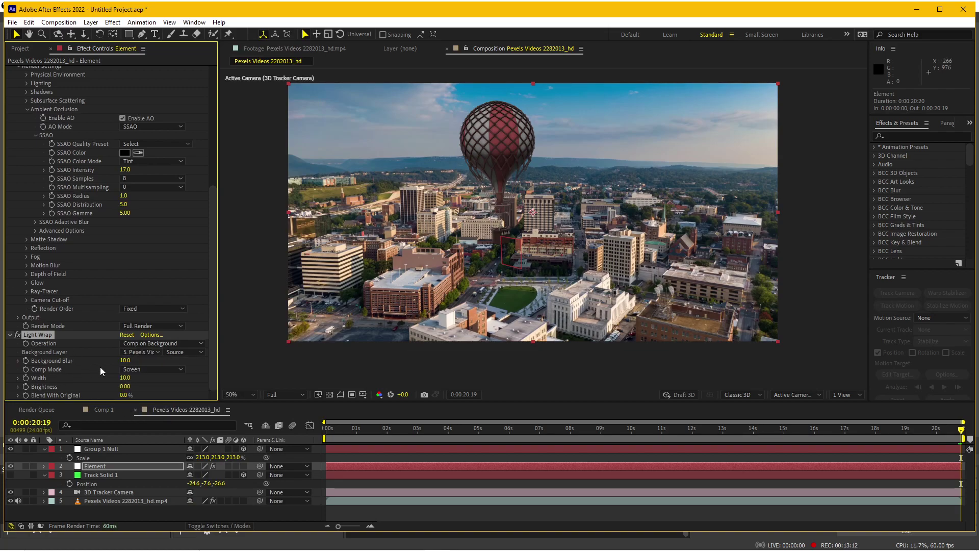
{"action": "left_click_drag", "start_coordinate": [127, 378], "coordinate": [143, 378]}
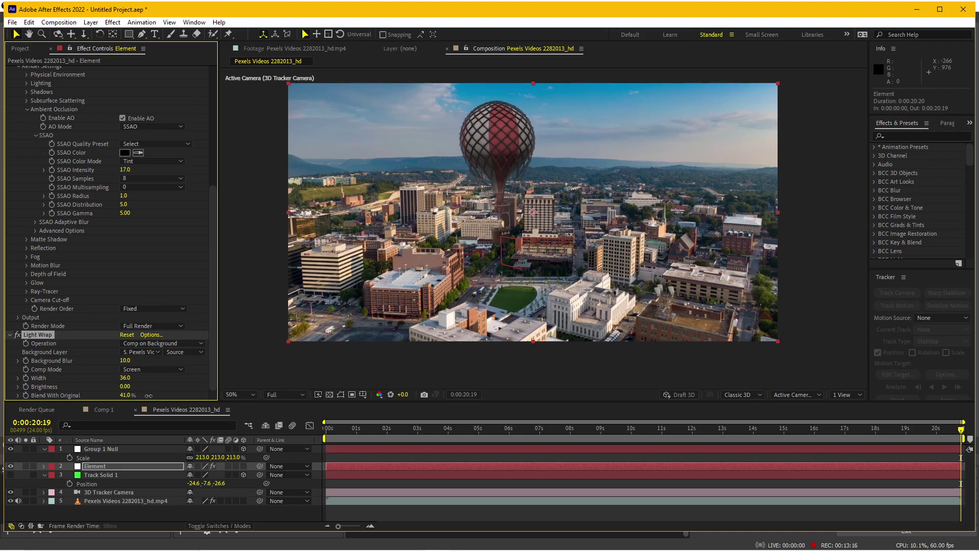
Compare the balloon with Light Wrap off and on, then raise SSAO Intensity to 24.5
{"action": "left_click", "coordinate": [17, 334]}
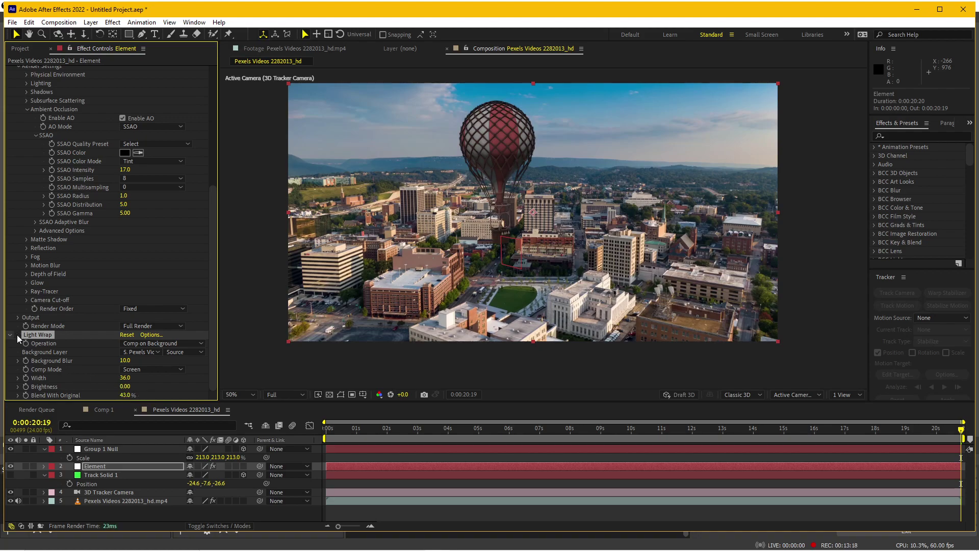
{"action": "left_click", "coordinate": [17, 334]}
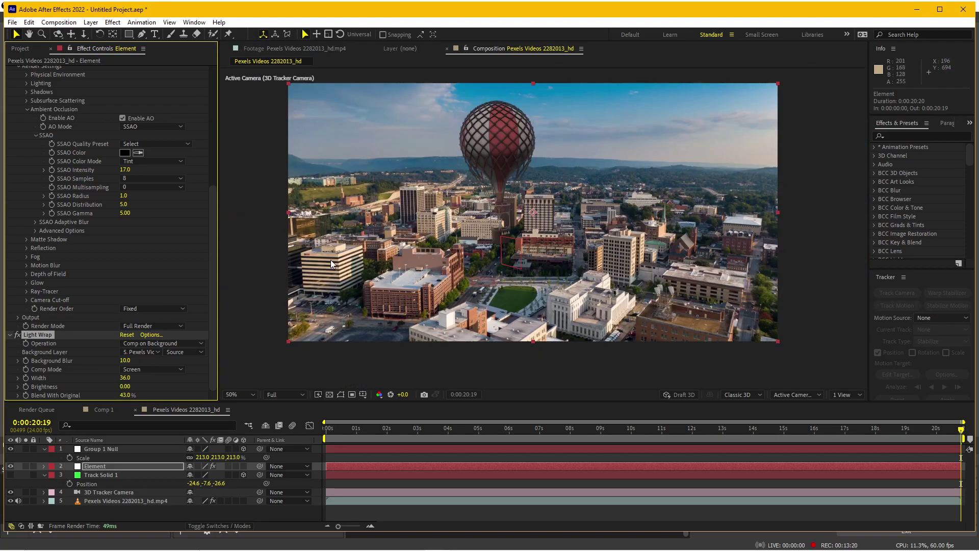
{"action": "scroll", "coordinate": [41, 148], "scroll_direction": "up", "scroll_amount": 1}
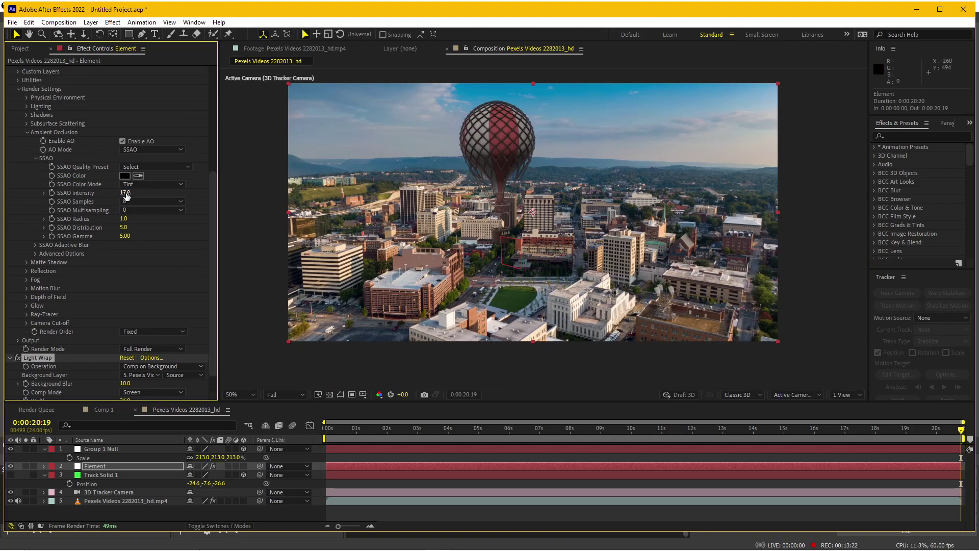
{"action": "left_click", "coordinate": [17, 356]}
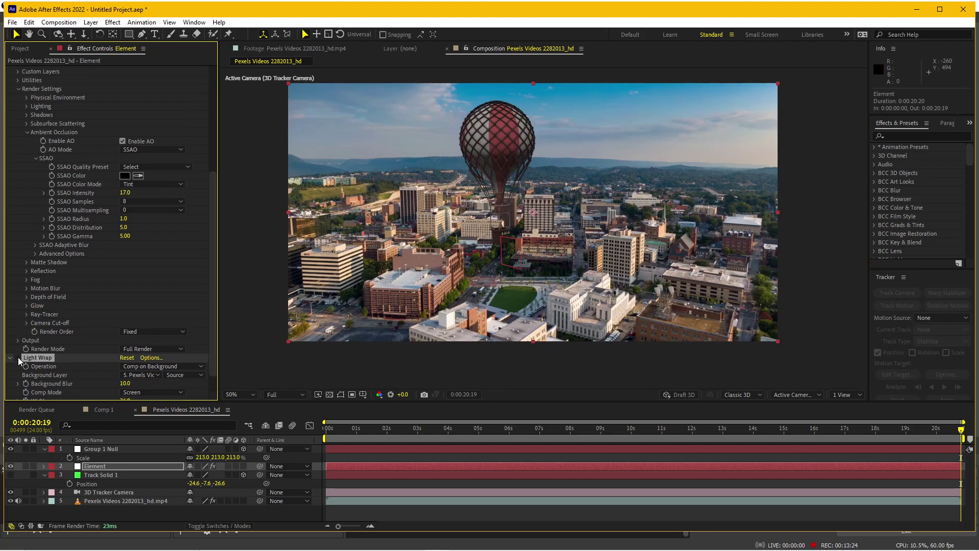
{"action": "left_click", "coordinate": [17, 357]}
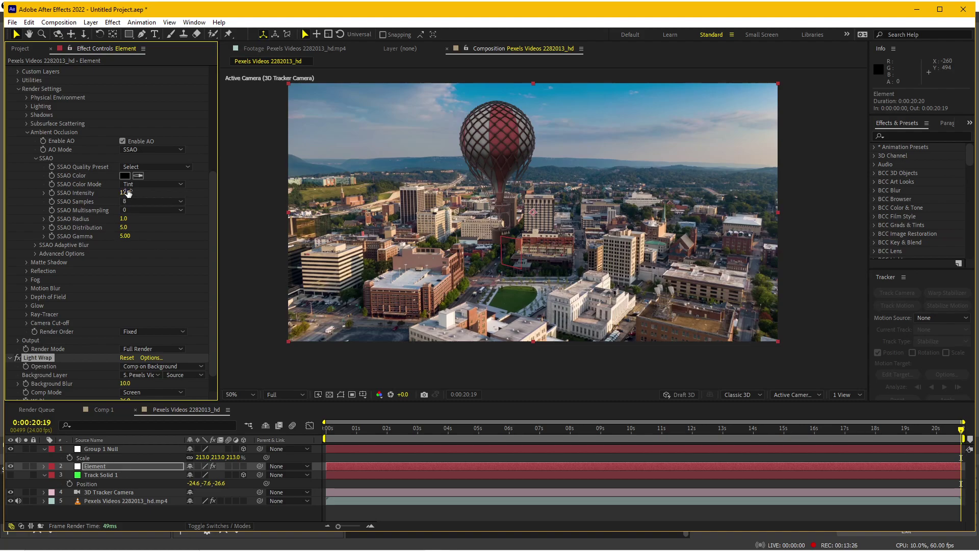
{"action": "left_click_drag", "start_coordinate": [127, 192], "coordinate": [140, 192]}
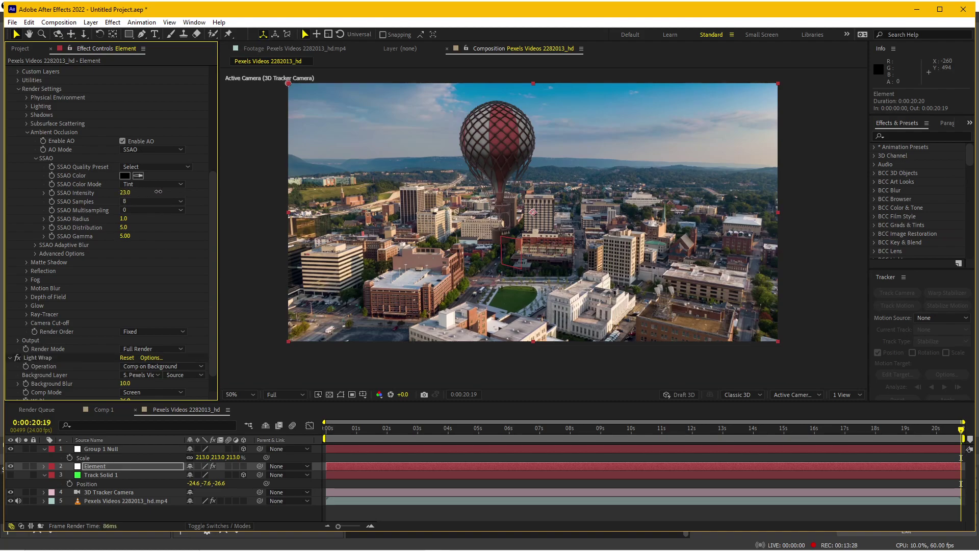
{"action": "scroll", "coordinate": [31, 143], "scroll_direction": "up", "scroll_amount": 8}
{"action": "scroll", "coordinate": [32, 143], "scroll_direction": "up", "scroll_amount": 2}
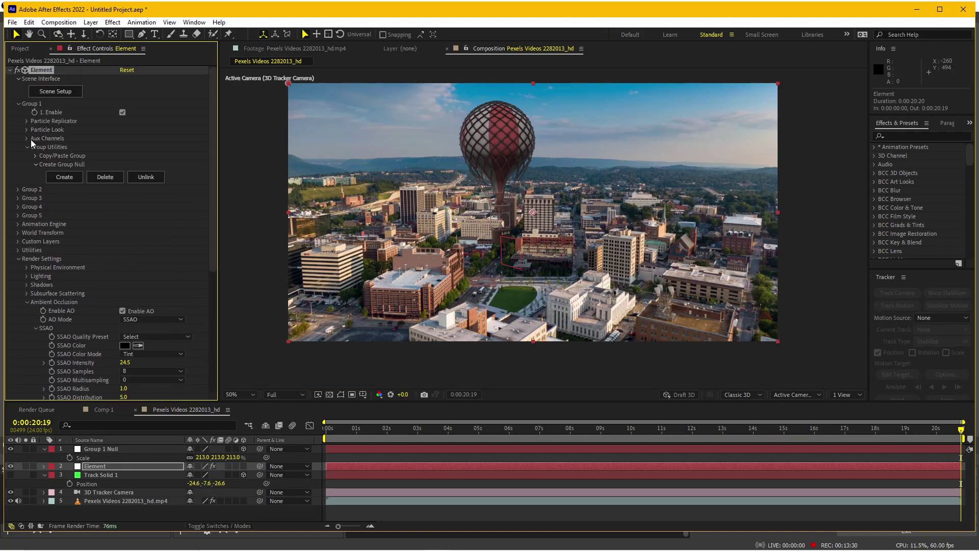
Add an Exposure effect to the Element balloon with Exposure 0.42 and Gamma Correction 0.88
{"action": "left_click", "coordinate": [10, 71]}
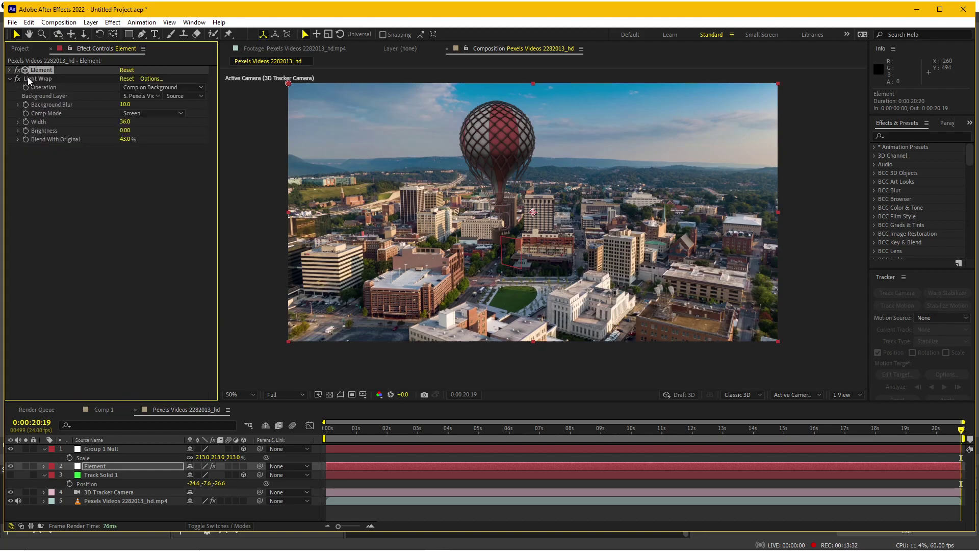
{"action": "left_click", "coordinate": [112, 22]}
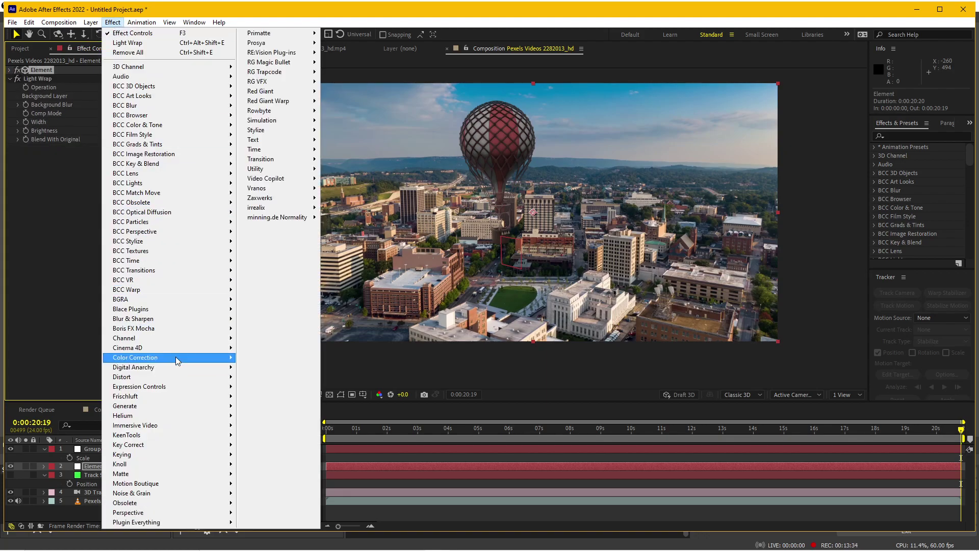
{"action": "mouse_move", "coordinate": [176, 358]}
{"action": "left_click", "coordinate": [273, 387]}
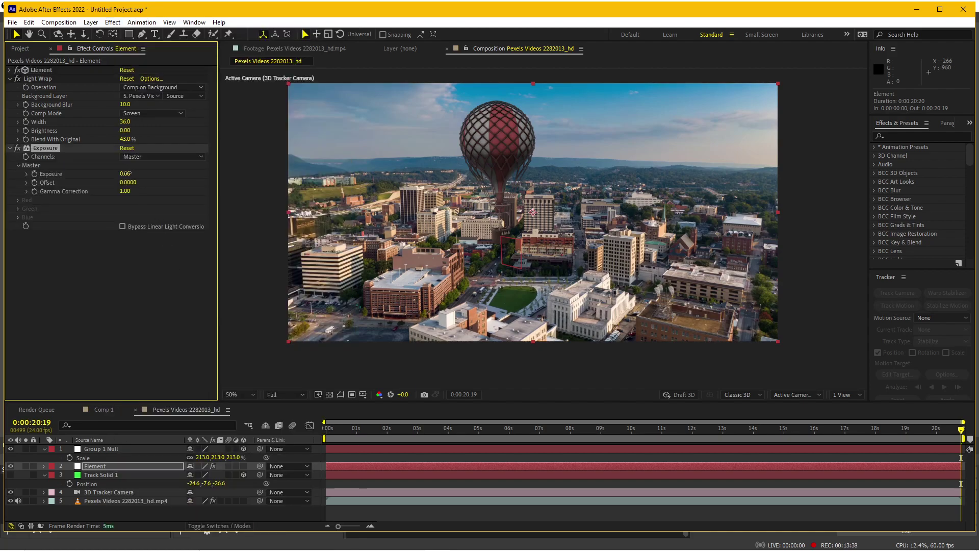
{"action": "mouse_move", "coordinate": [126, 173]}
{"action": "left_mouse_down"}
{"action": "mouse_move", "coordinate": [136, 173]}
{"action": "mouse_move", "coordinate": [122, 194]}
{"action": "left_mouse_up"}
Add Curves to the Element layer and pull the Red channel's top endpoint left
{"action": "left_click", "coordinate": [113, 22]}
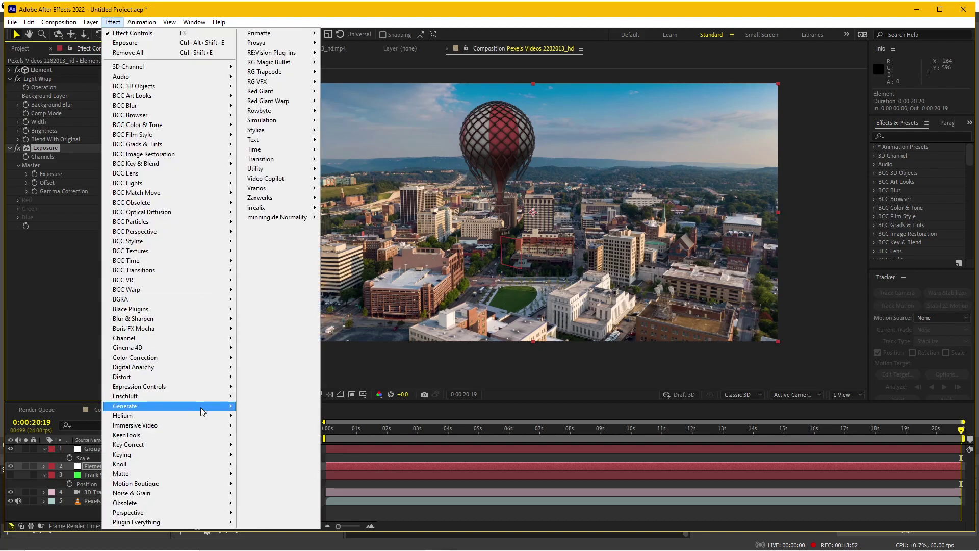
{"action": "mouse_move", "coordinate": [200, 406]}
{"action": "mouse_move", "coordinate": [175, 358]}
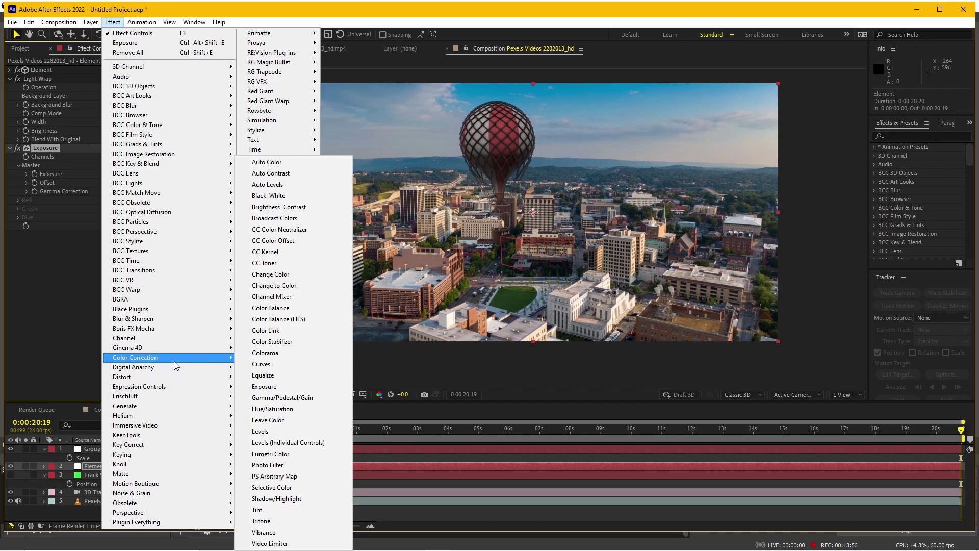
{"action": "left_click", "coordinate": [260, 364]}
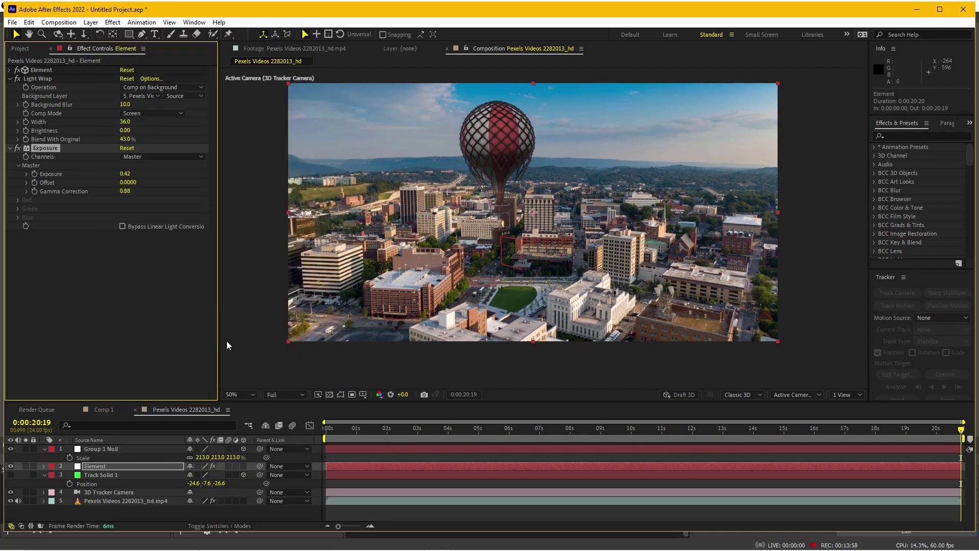
{"action": "left_click", "coordinate": [158, 244]}
{"action": "left_click", "coordinate": [148, 264]}
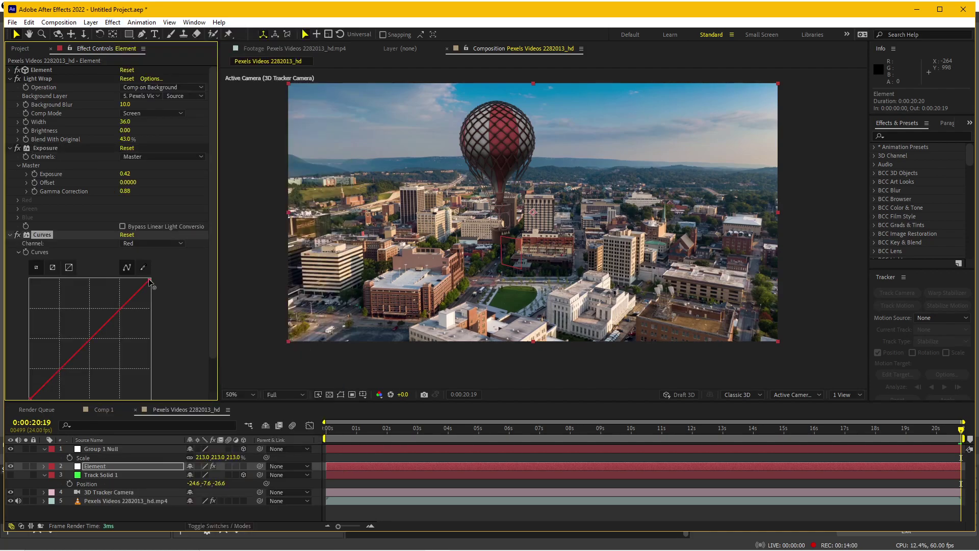
{"action": "left_click_drag", "start_coordinate": [149, 279], "coordinate": [138, 279]}
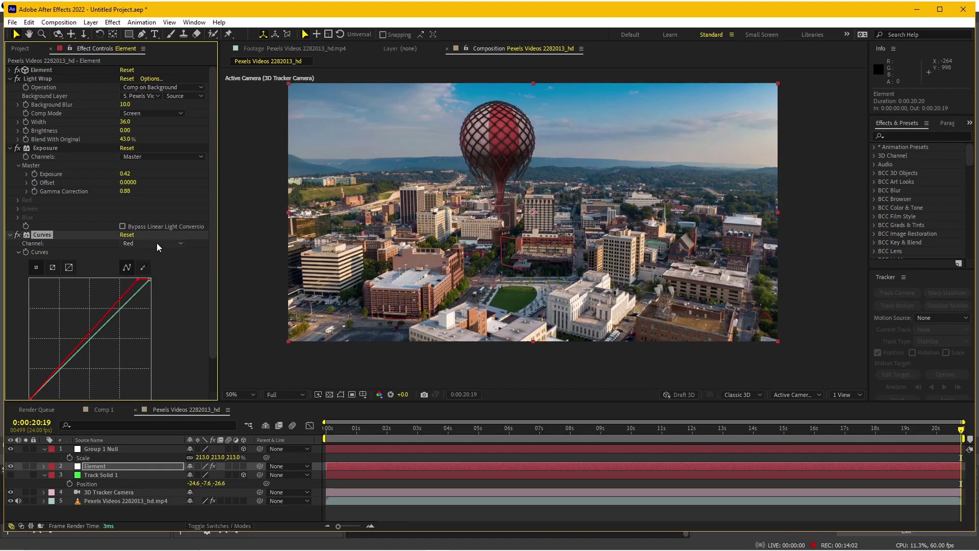
Pull the Green curve's top endpoint left, then return to the Red channel
{"action": "left_click", "coordinate": [157, 244]}
{"action": "left_click", "coordinate": [148, 277]}
{"action": "left_click_drag", "start_coordinate": [149, 279], "coordinate": [143, 279]}
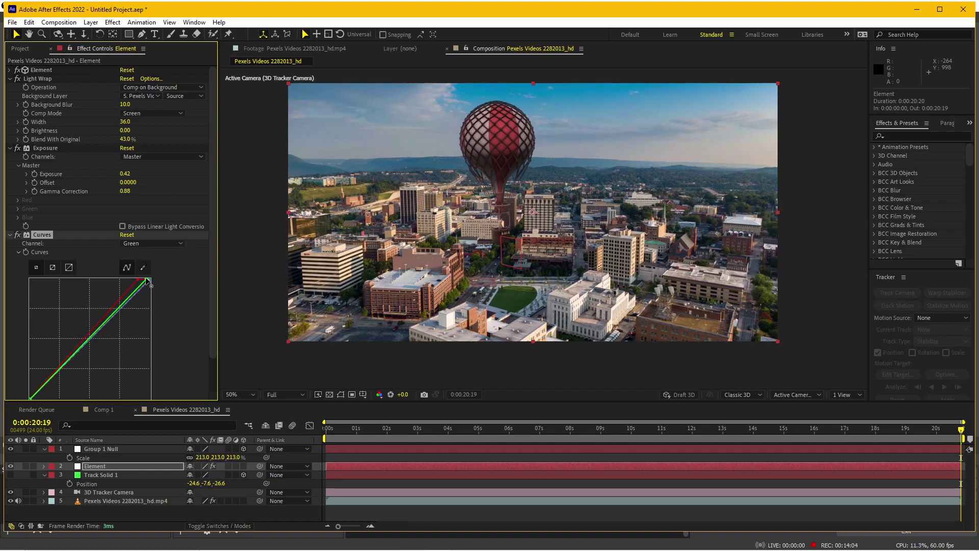
{"action": "left_click", "coordinate": [136, 277]}
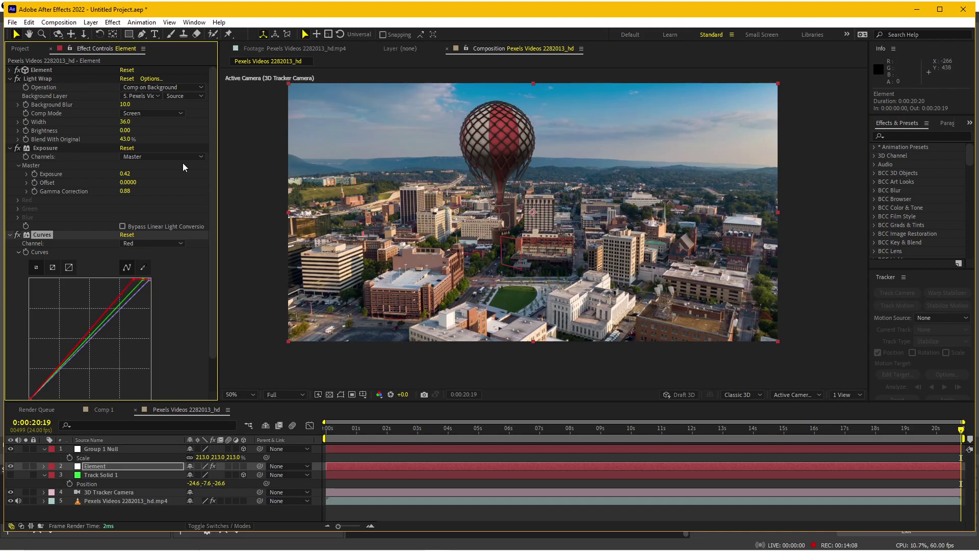
Set Element's Add Lighting preset to Sun Set
{"action": "left_click", "coordinate": [11, 71]}
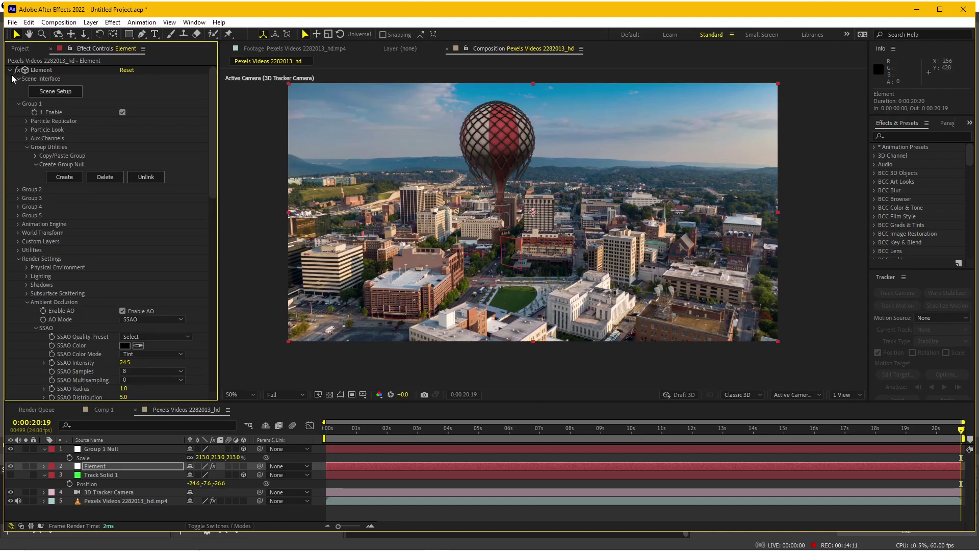
{"action": "left_click", "coordinate": [27, 276]}
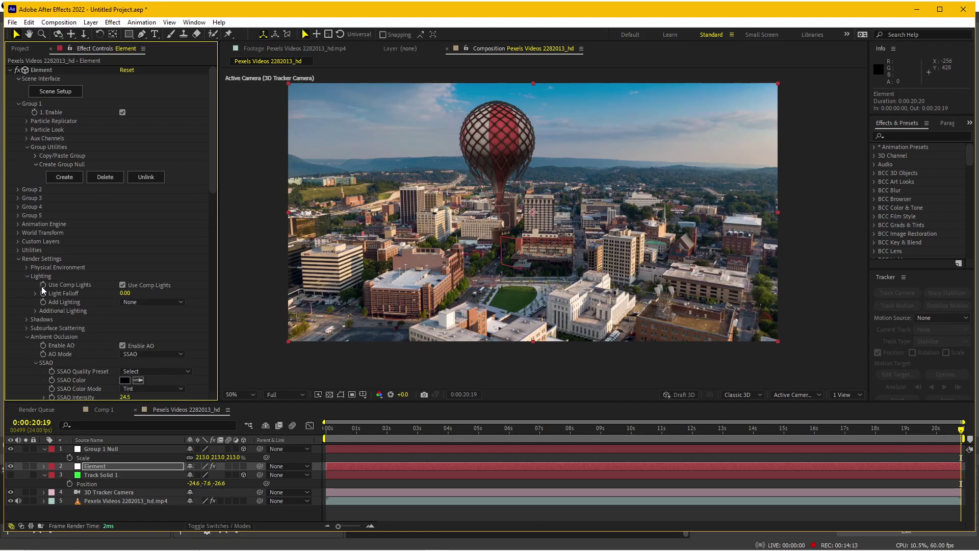
{"action": "left_click", "coordinate": [127, 301]}
{"action": "left_click", "coordinate": [158, 391]}
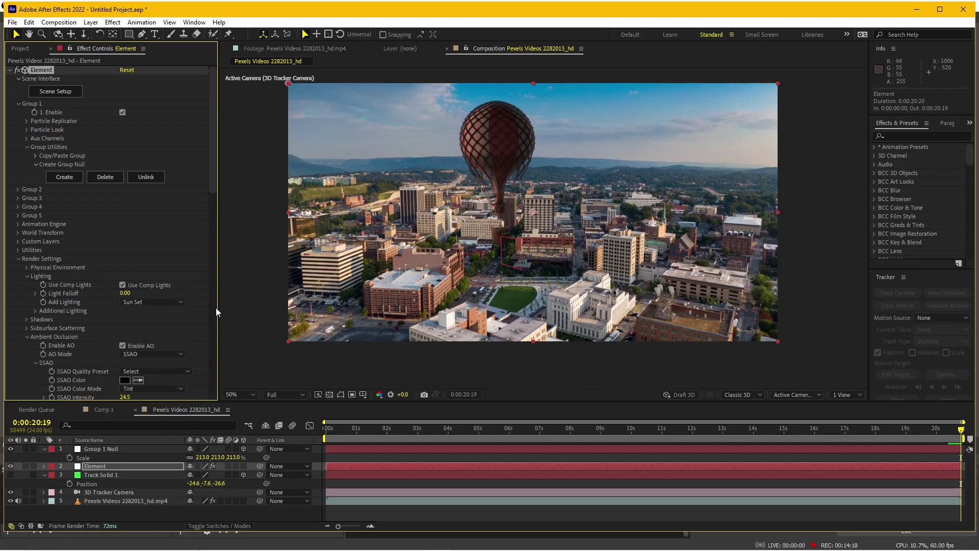
{"action": "key", "text": "h"}
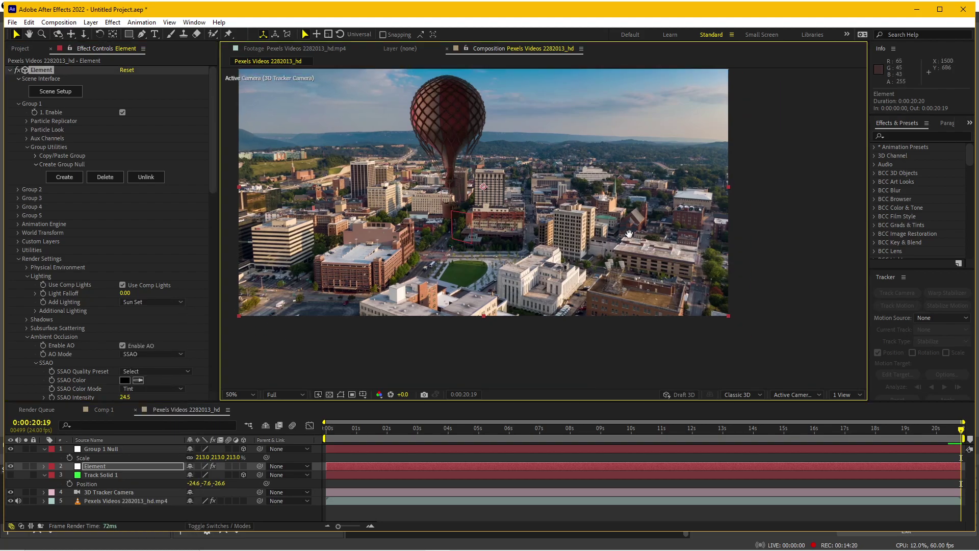
{"action": "left_click_drag", "start_coordinate": [684, 262], "coordinate": [688, 272]}
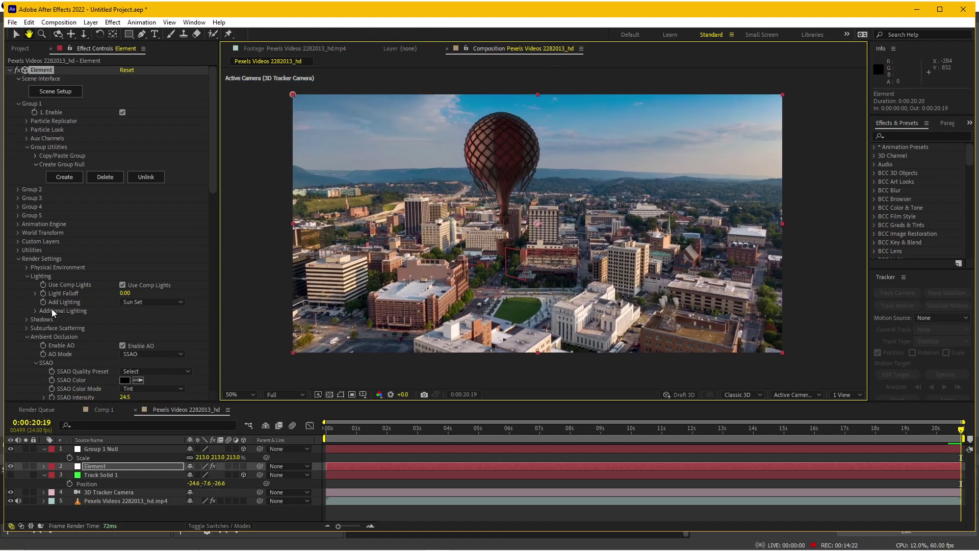
Rotate the additional lighting to Y Rotation Lighting -189.0° and preview earlier frames
{"action": "left_click", "coordinate": [35, 311]}
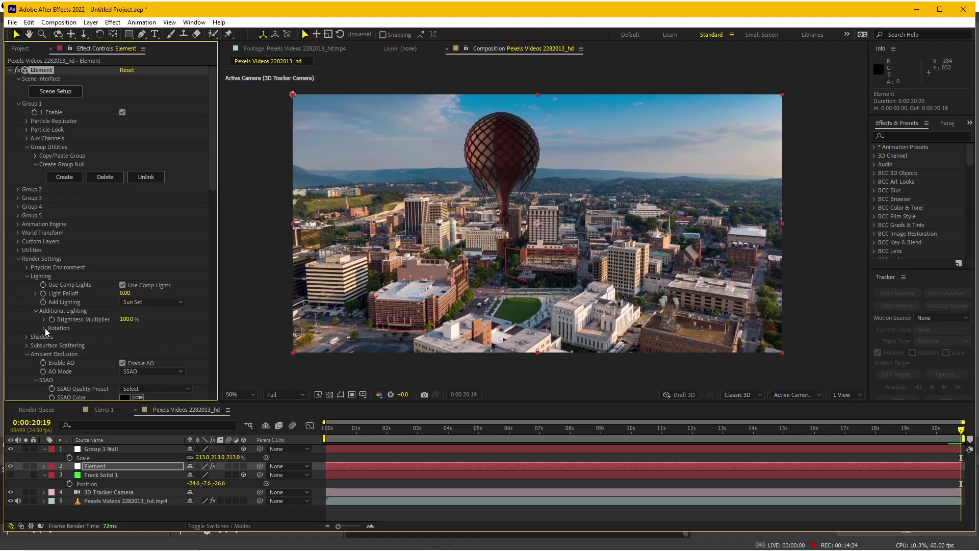
{"action": "left_click", "coordinate": [45, 328]}
{"action": "mouse_move", "coordinate": [133, 345]}
{"action": "left_mouse_down"}
{"action": "mouse_move", "coordinate": [36, 352]}
{"action": "mouse_move", "coordinate": [45, 352]}
{"action": "left_mouse_up"}
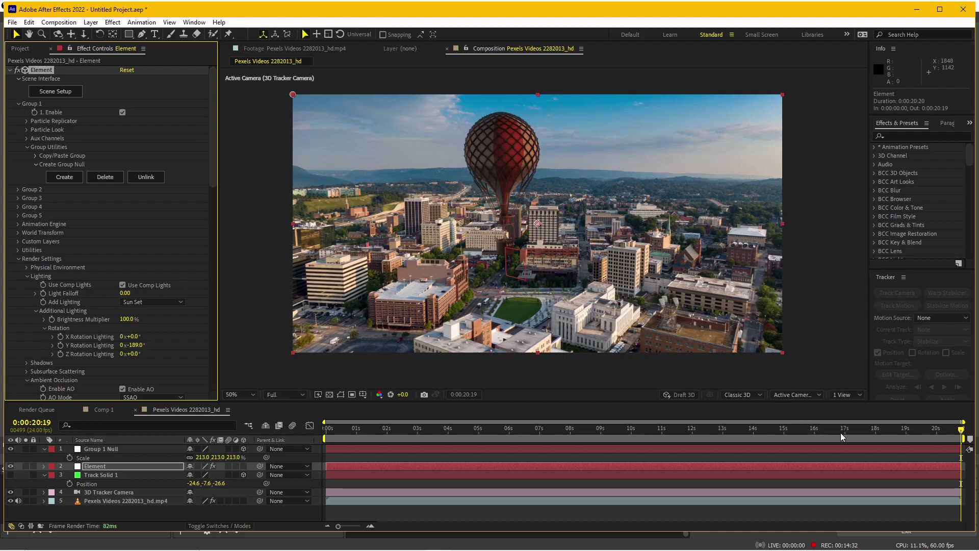
{"action": "mouse_move", "coordinate": [840, 433]}
{"action": "left_mouse_down"}
{"action": "mouse_move", "coordinate": [515, 436]}
{"action": "mouse_move", "coordinate": [963, 433]}
{"action": "left_mouse_up"}
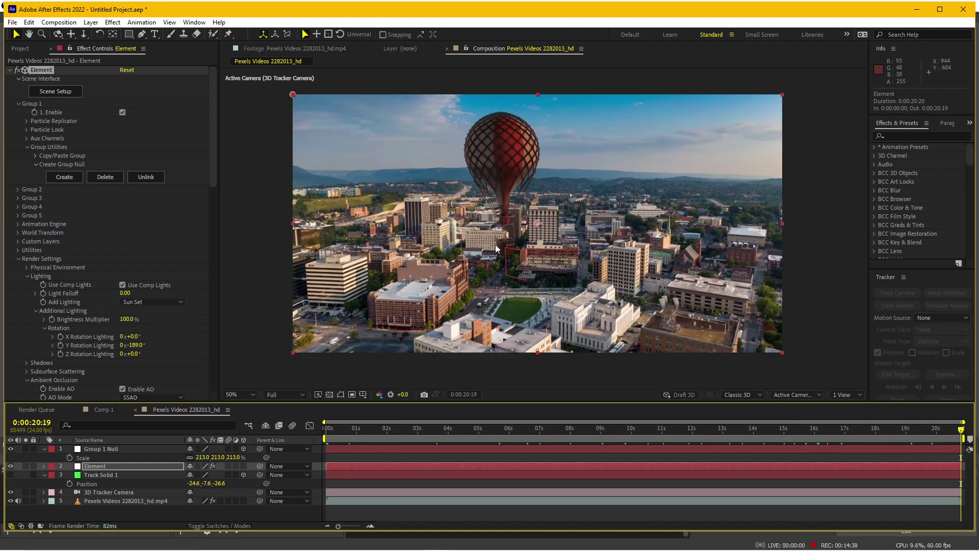
Save as Untitled Project.aep in the Nebulosity folder, then select Group 1 Null at 0:00:06:00
{"action": "key", "text": "ctrl+s"}
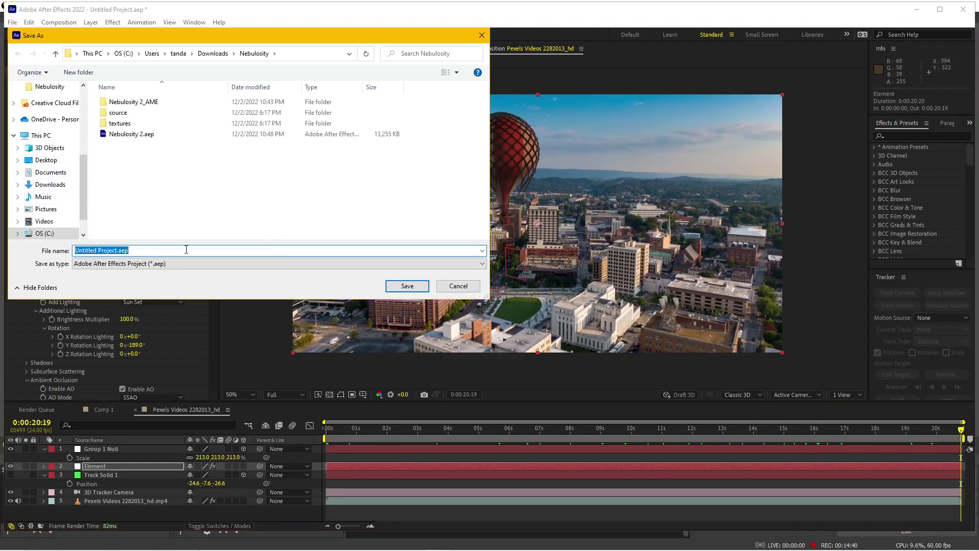
{"action": "left_click", "coordinate": [407, 286]}
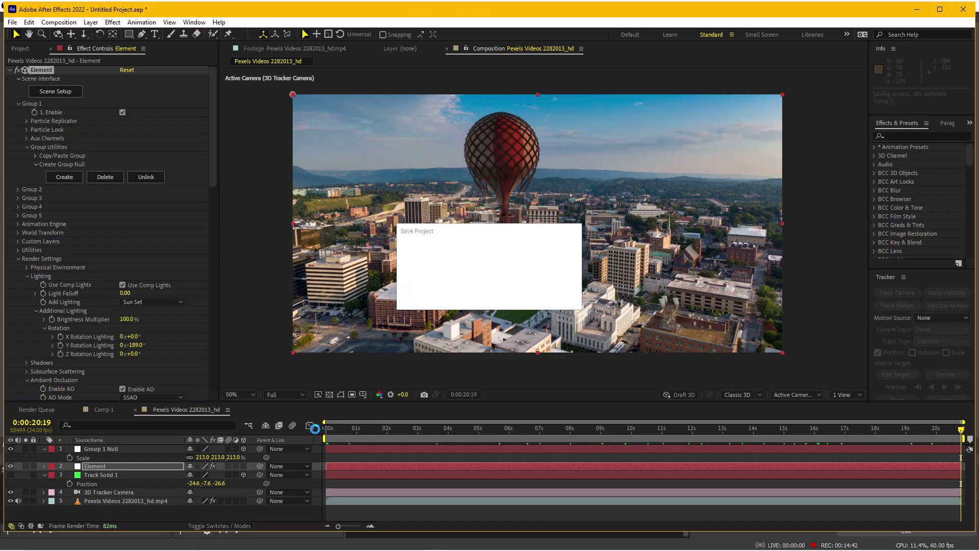
{"action": "left_click", "coordinate": [112, 452]}
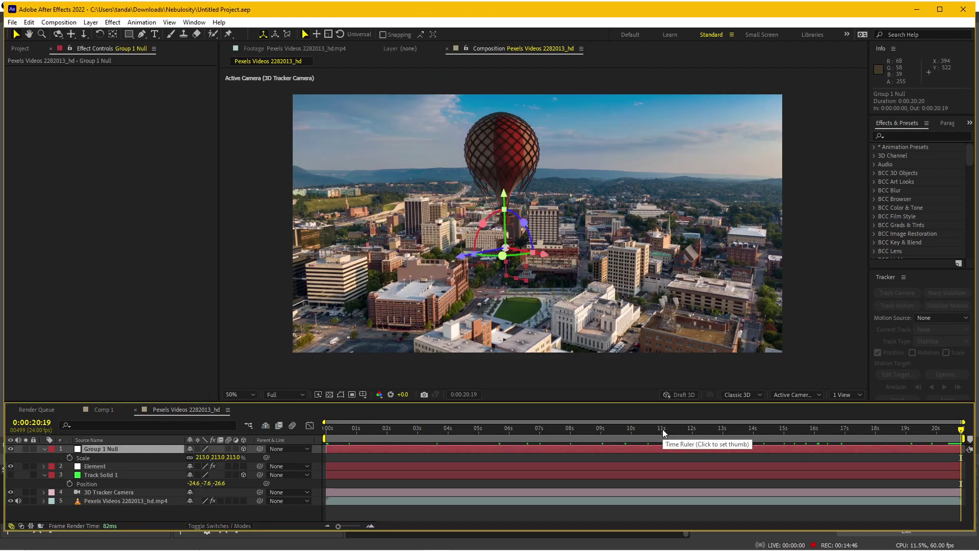
{"action": "left_click", "coordinate": [510, 431]}
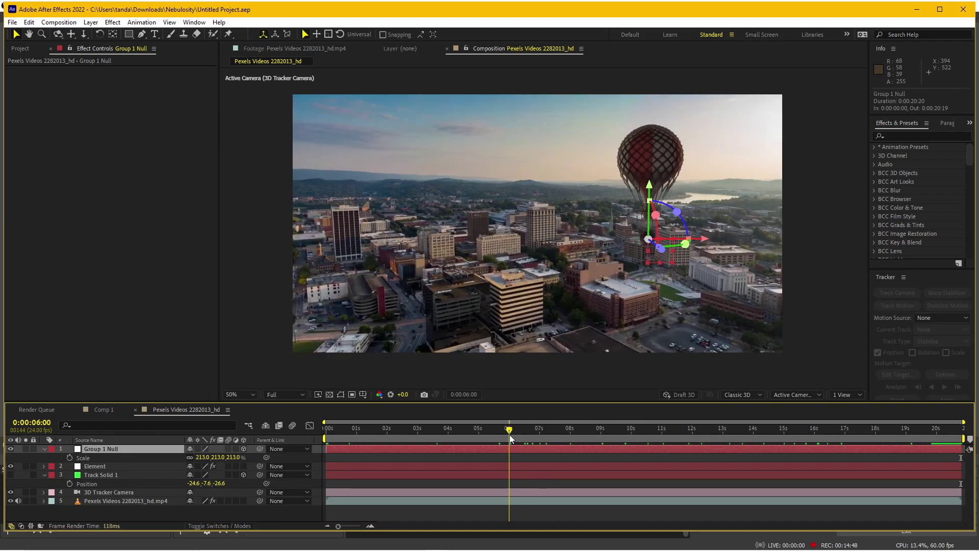
{"action": "left_click", "coordinate": [118, 448]}
Create a solid named Clouds and apply the irrealix Nebulosity effect to it
{"action": "key", "text": "ctrl+y"}
{"action": "type", "text": "Clouds"}
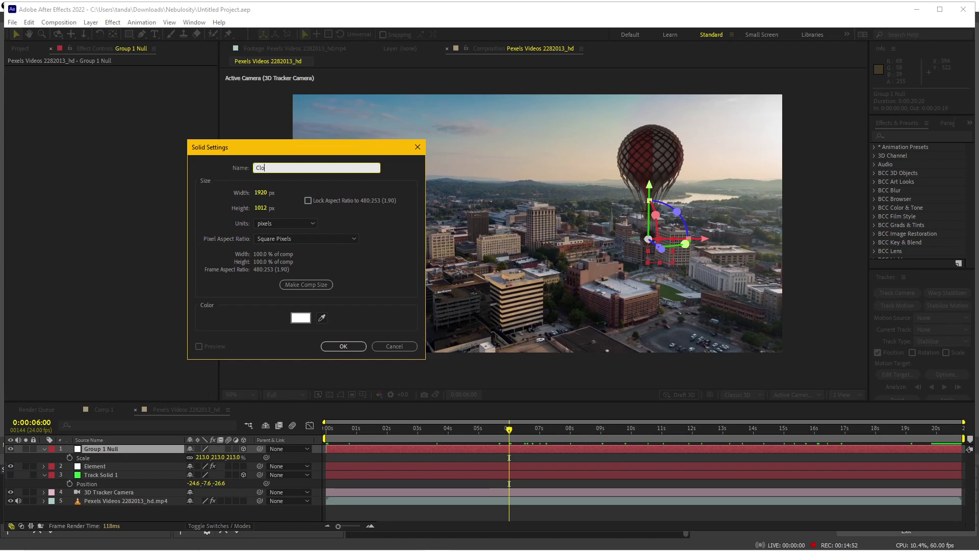
{"action": "key", "text": "Return"}
{"action": "left_click", "coordinate": [112, 22]}
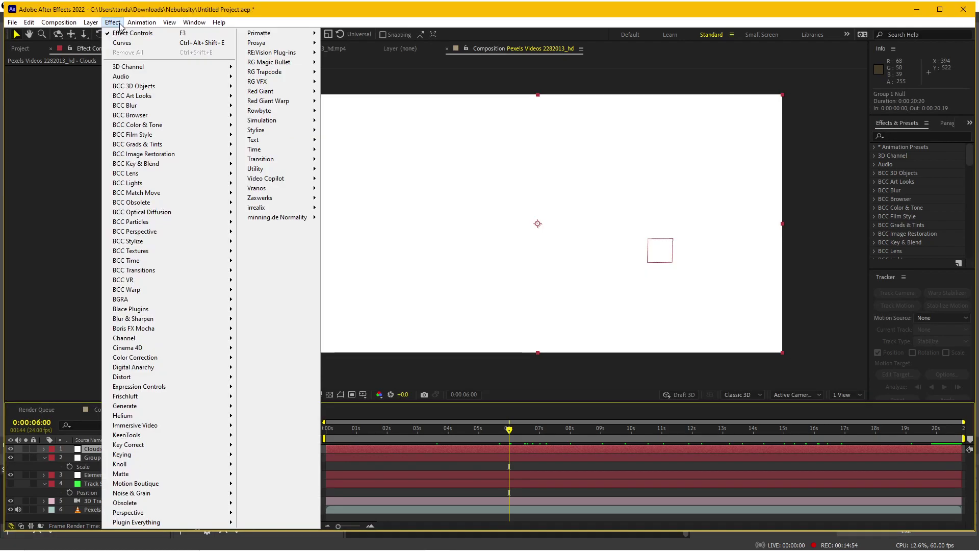
{"action": "mouse_move", "coordinate": [276, 213]}
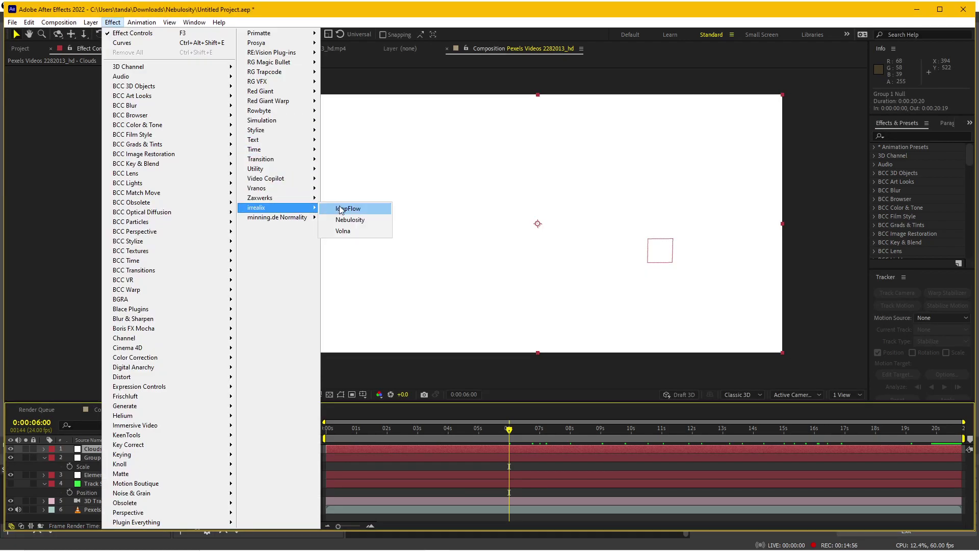
{"action": "left_click", "coordinate": [347, 219]}
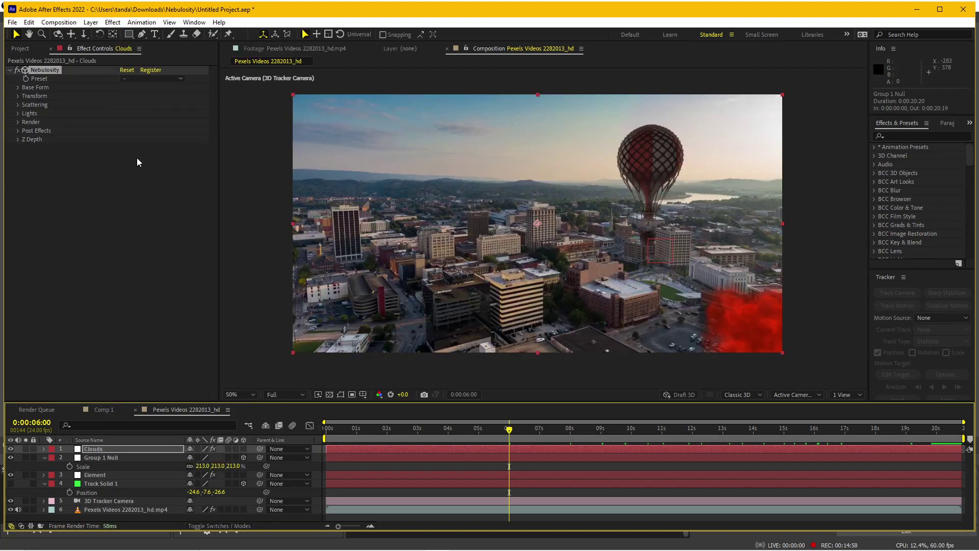
{"action": "left_click_drag", "start_coordinate": [678, 343], "coordinate": [589, 285]}
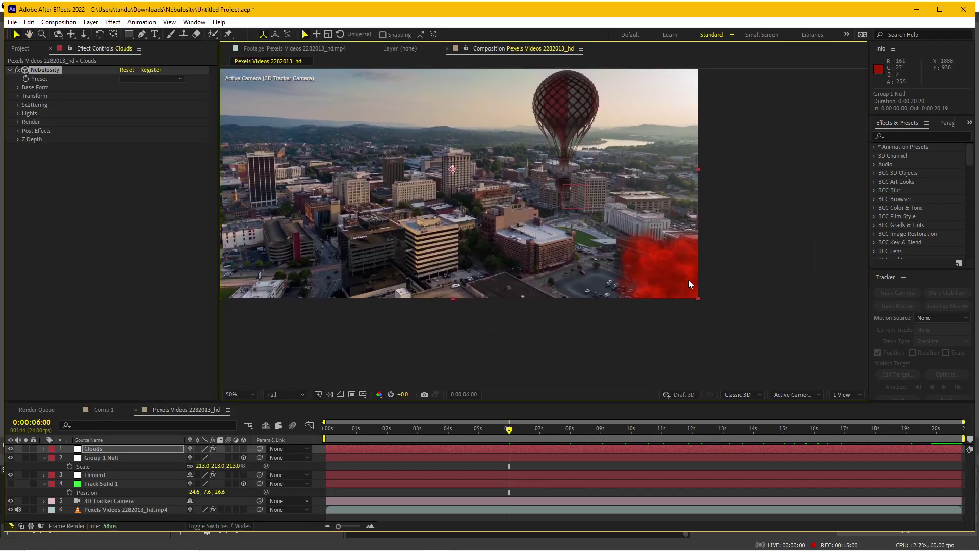
Paste Track Solid 1's X position -24.6 into the Nebulosity Position X
{"action": "left_click_drag", "start_coordinate": [647, 282], "coordinate": [689, 312]}
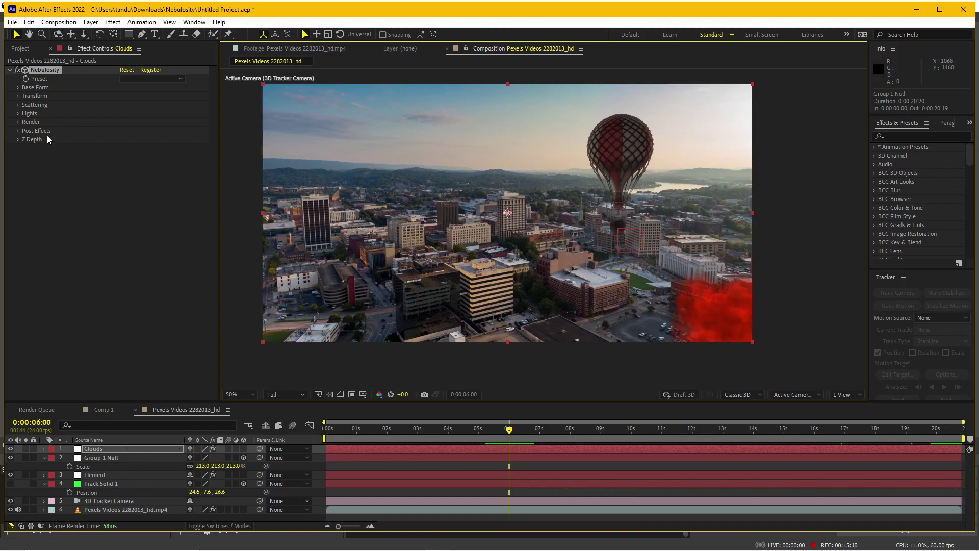
{"action": "left_click", "coordinate": [18, 96]}
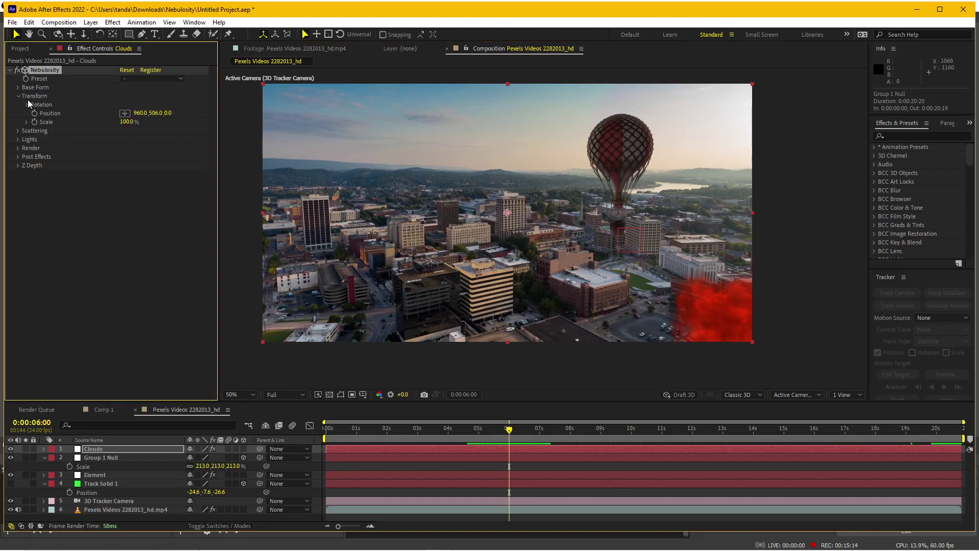
{"action": "left_click", "coordinate": [114, 492]}
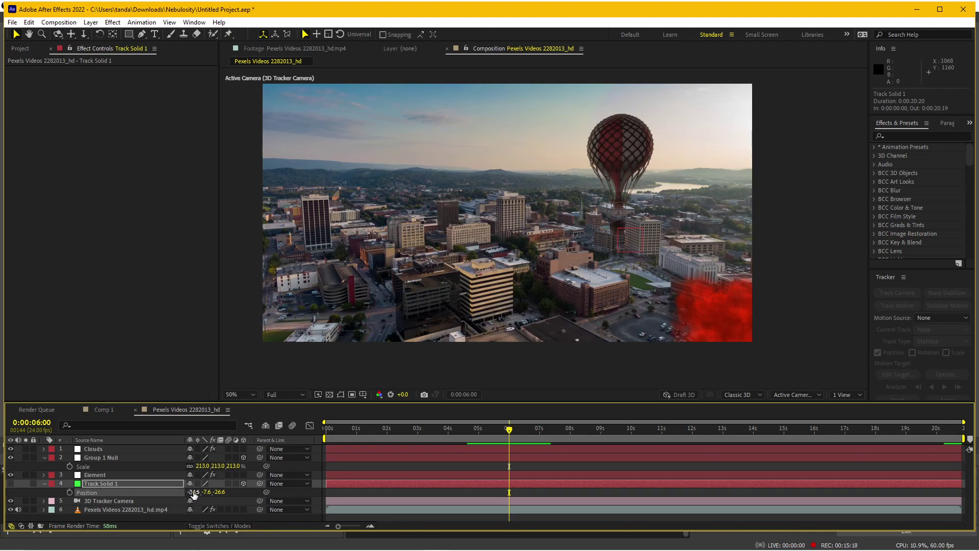
{"action": "left_click", "coordinate": [112, 451]}
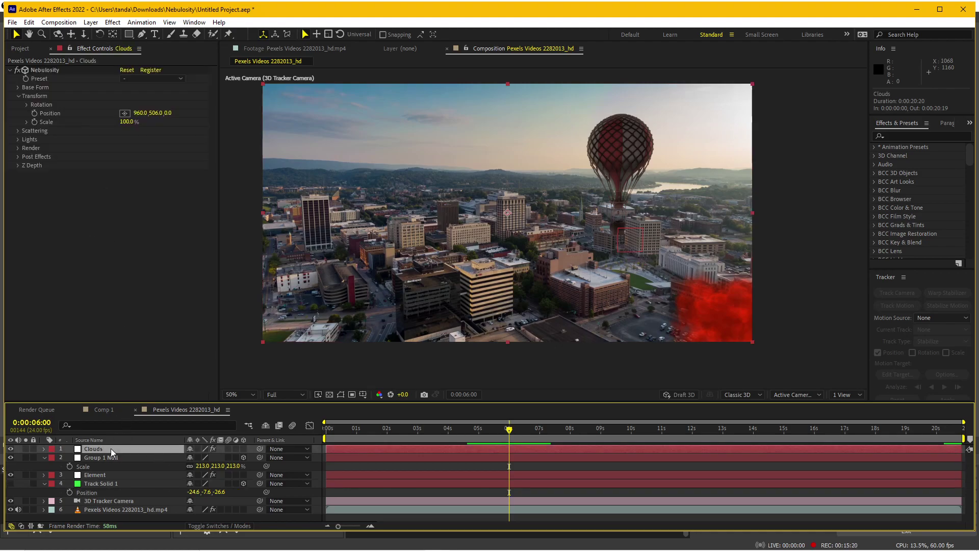
{"action": "left_click", "coordinate": [196, 491]}
{"action": "left_click", "coordinate": [140, 113]}
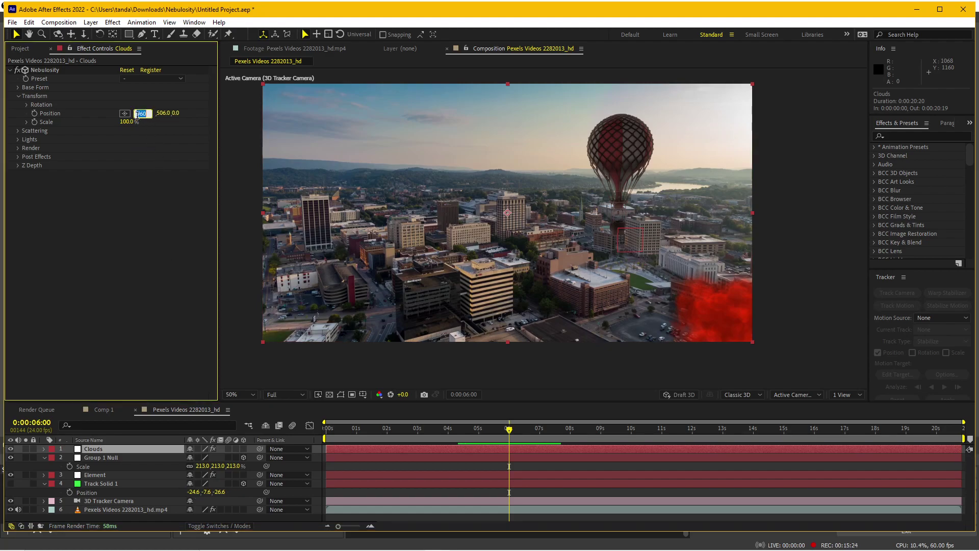
{"action": "type", "text": "-24.6"}
{"action": "key", "text": "Return"}
Copy the tracked Y and Z values (-7.6, -26.6) into the Nebulosity Position
{"action": "left_click", "coordinate": [209, 492]}
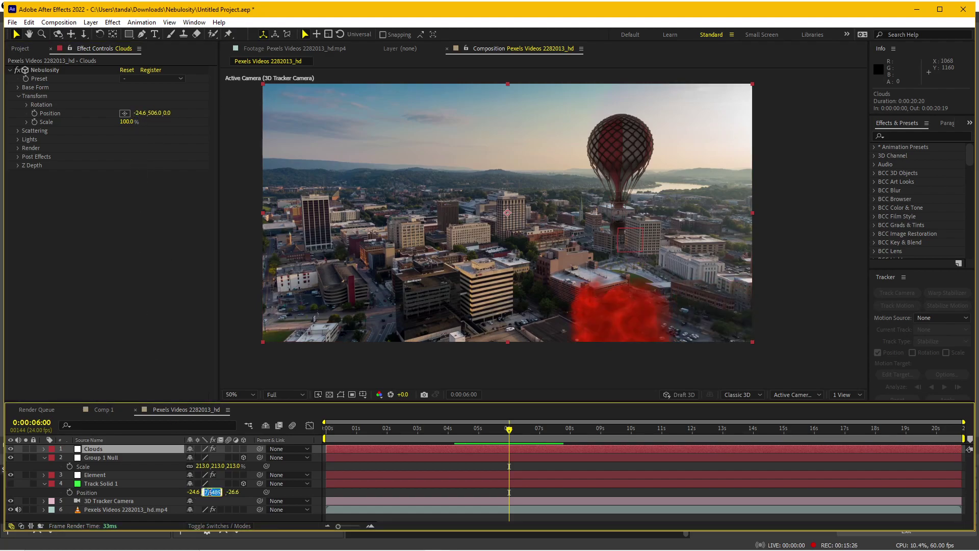
{"action": "key", "text": "ctrl+c"}
{"action": "left_click", "coordinate": [153, 113]}
{"action": "key", "text": "ctrl+v"}
{"action": "key", "text": "Return"}
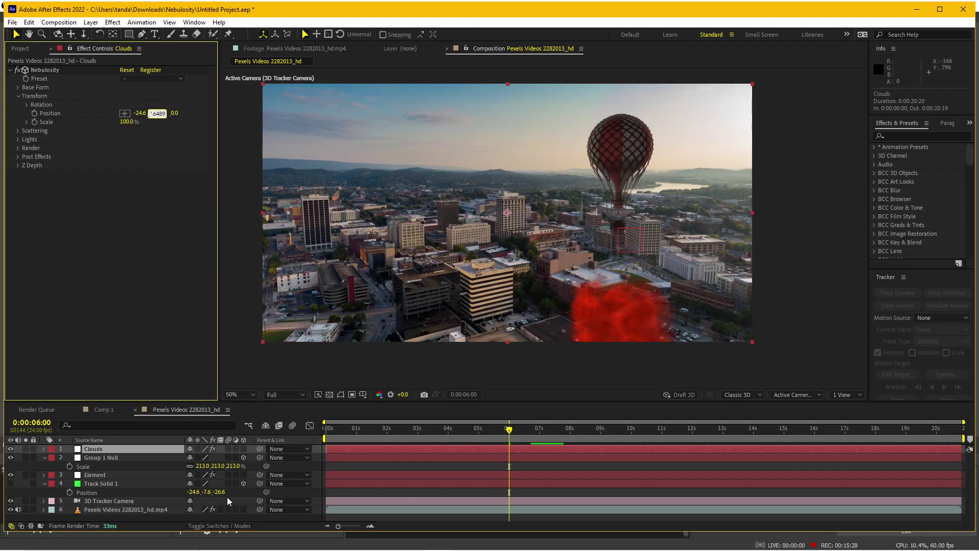
{"action": "left_click", "coordinate": [224, 491]}
{"action": "key", "text": "ctrl+c"}
{"action": "left_click", "coordinate": [161, 113]}
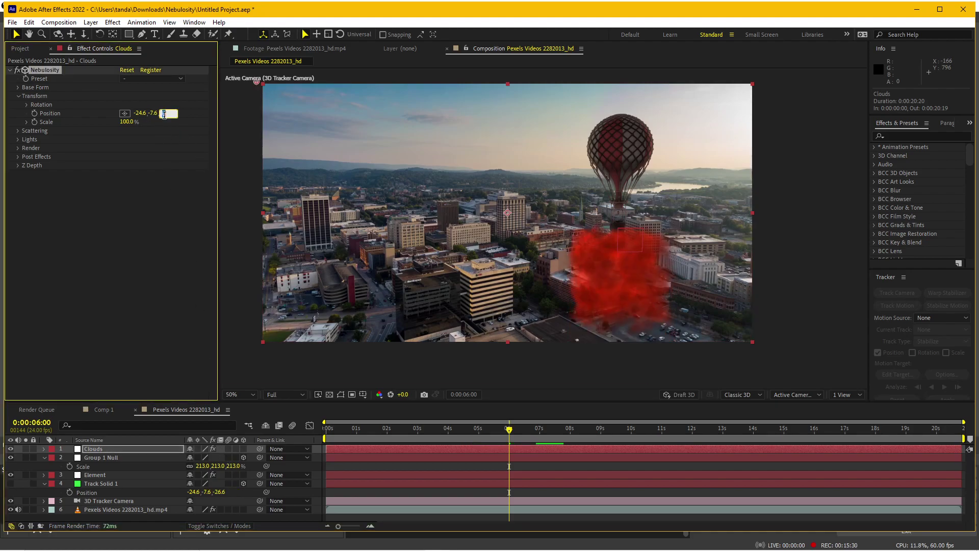
{"action": "key", "text": "ctrl+v"}
{"action": "key", "text": "Return"}
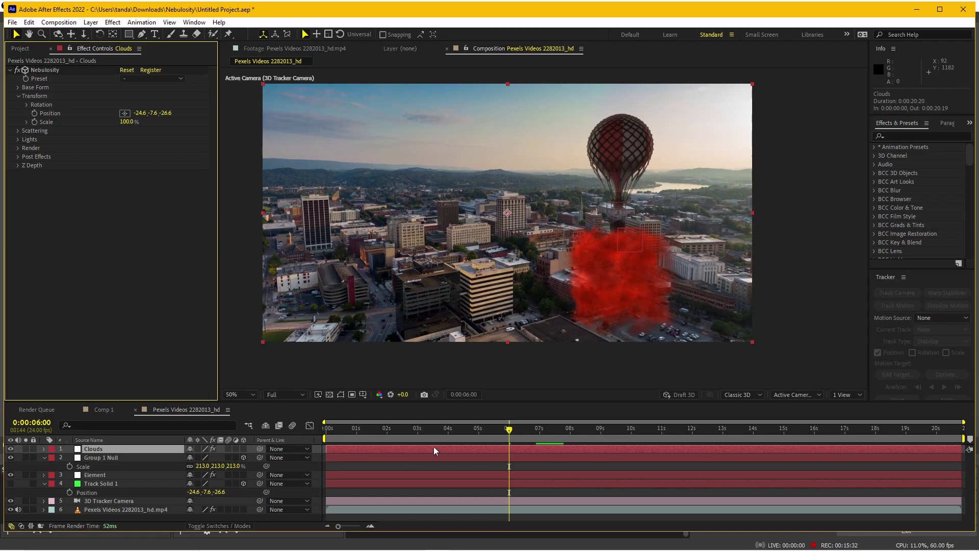
At about 16 seconds, lift the cloud's Position Y to -403.6
{"action": "left_click_drag", "start_coordinate": [479, 432], "coordinate": [836, 433]}
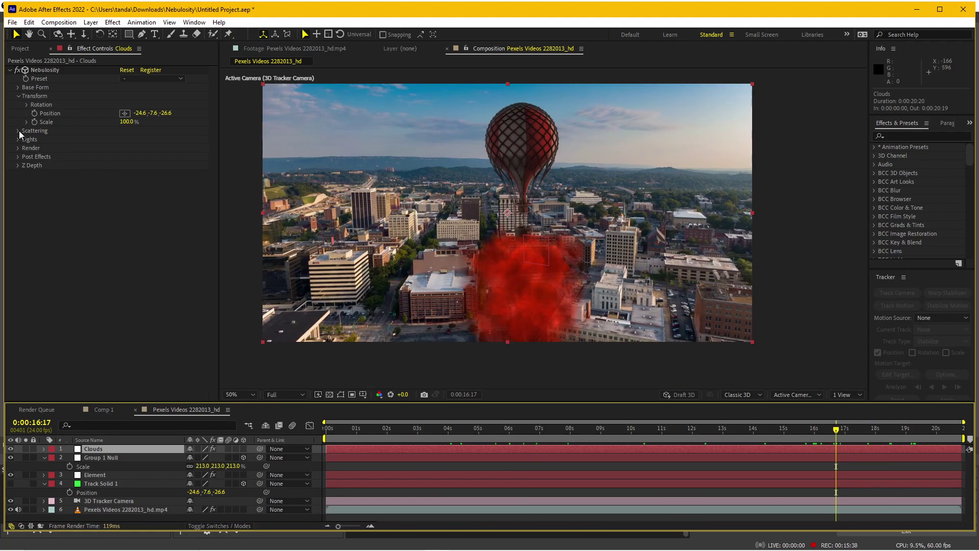
{"action": "mouse_move", "coordinate": [153, 113]}
{"action": "left_mouse_down"}
{"action": "mouse_move", "coordinate": [106, 112]}
{"action": "mouse_move", "coordinate": [57, 137]}
{"action": "left_mouse_up"}
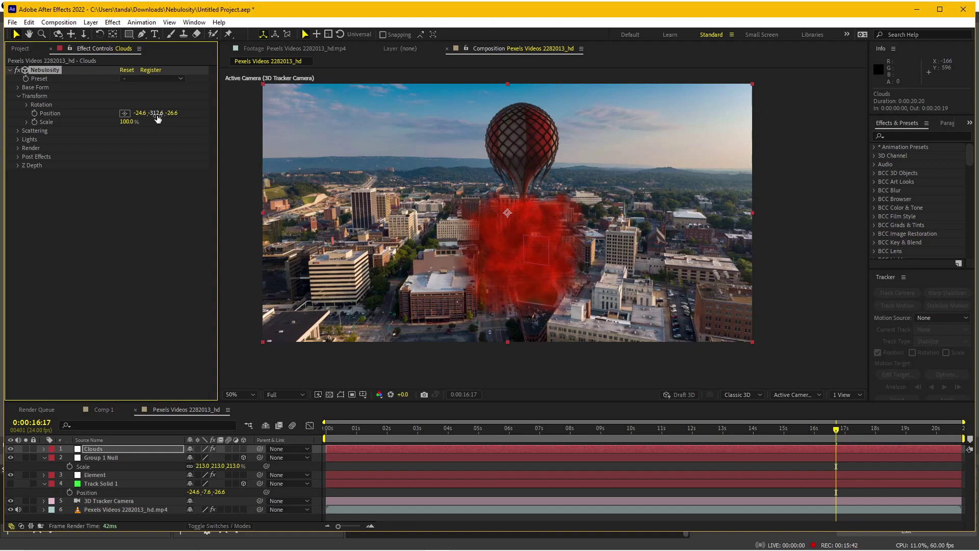
{"action": "left_click_drag", "start_coordinate": [157, 113], "coordinate": [106, 119]}
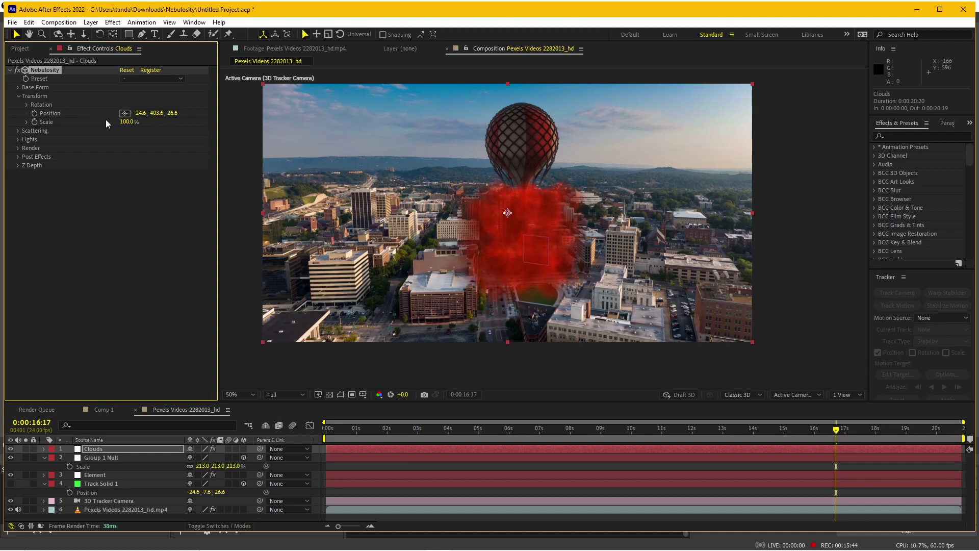
Set the cloud's Base Form to Width 3166, Height 755 and Depth 2086
{"action": "left_click", "coordinate": [17, 130]}
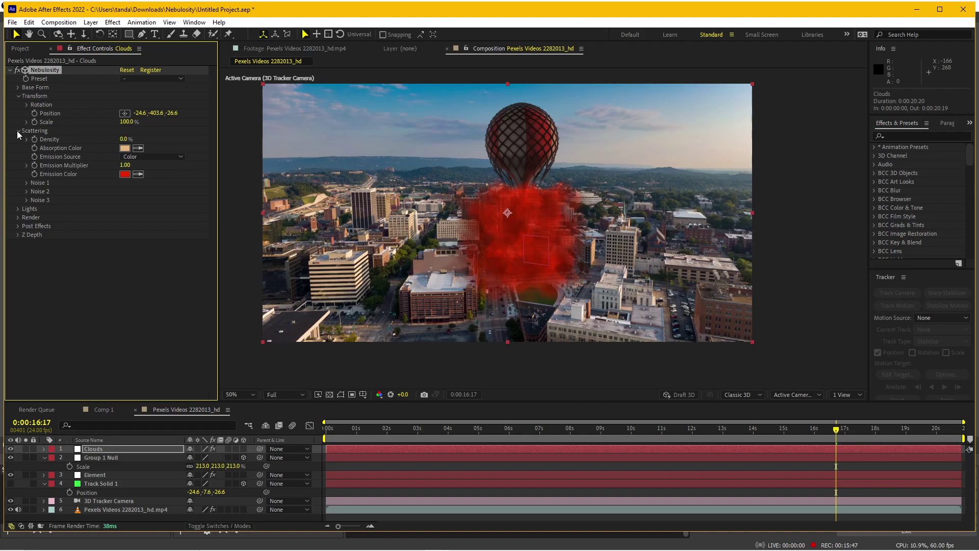
{"action": "left_click", "coordinate": [17, 87]}
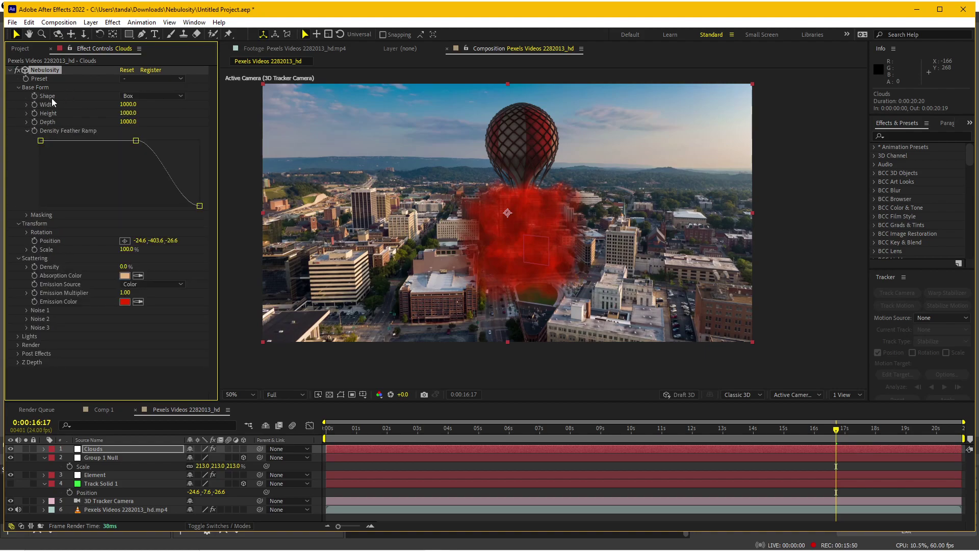
{"action": "left_click_drag", "start_coordinate": [128, 104], "coordinate": [454, 141]}
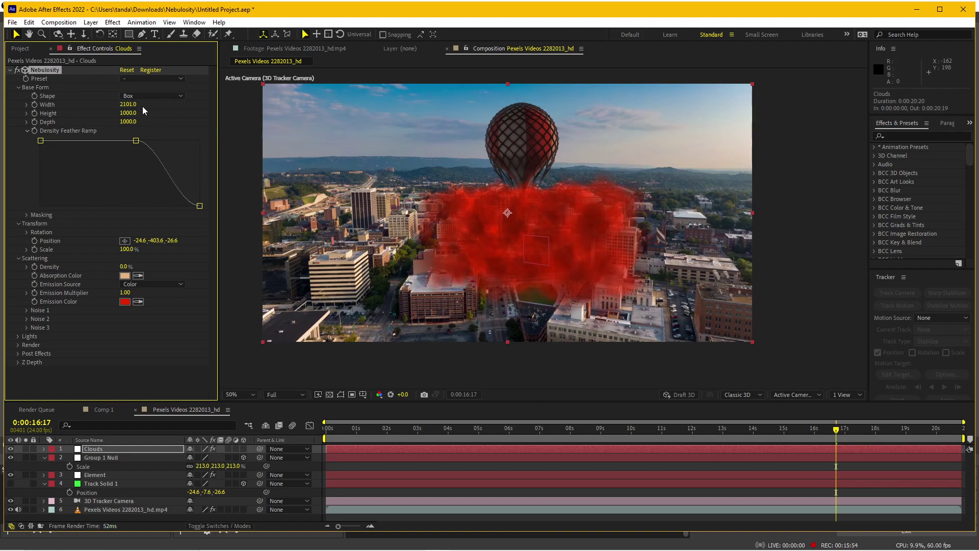
{"action": "left_click_drag", "start_coordinate": [128, 104], "coordinate": [275, 105]}
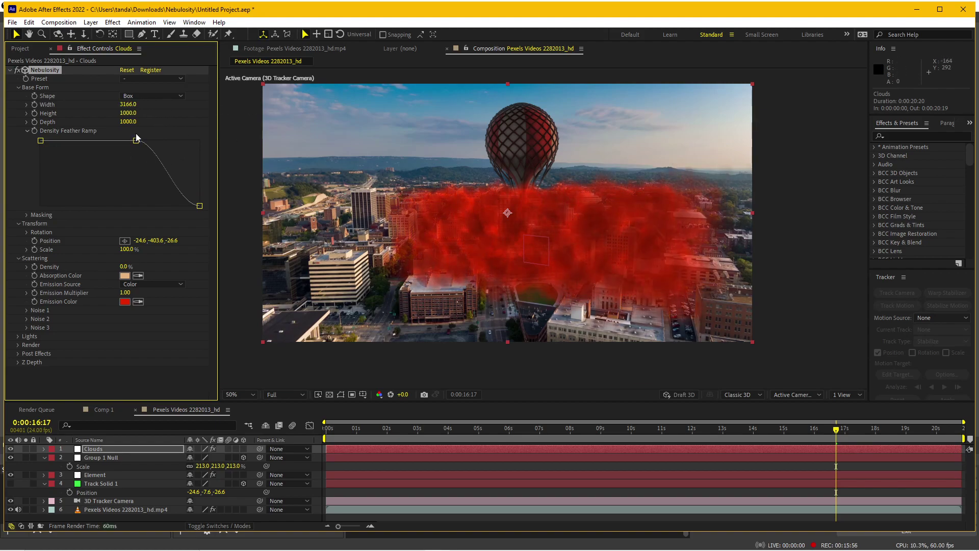
{"action": "left_click_drag", "start_coordinate": [127, 113], "coordinate": [17, 125]}
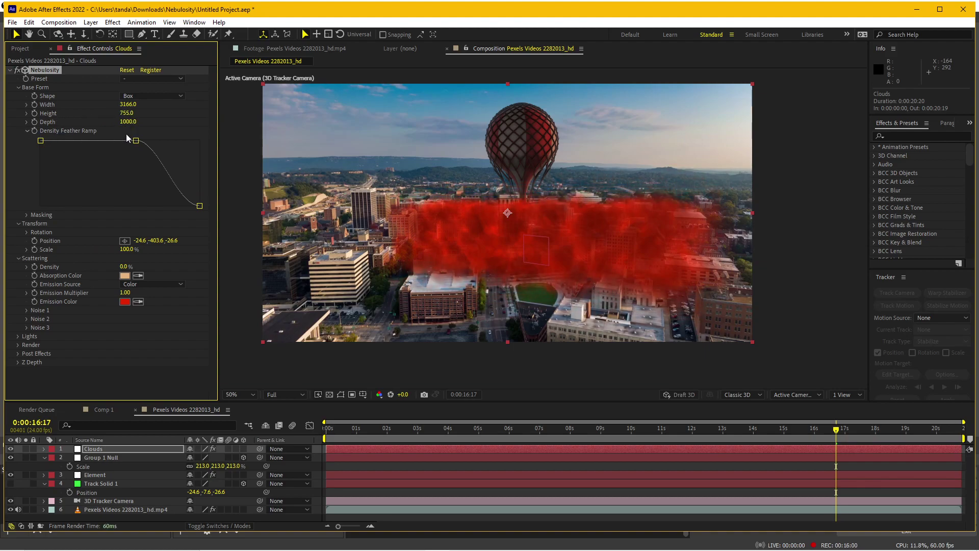
{"action": "left_click_drag", "start_coordinate": [128, 122], "coordinate": [700, 139]}
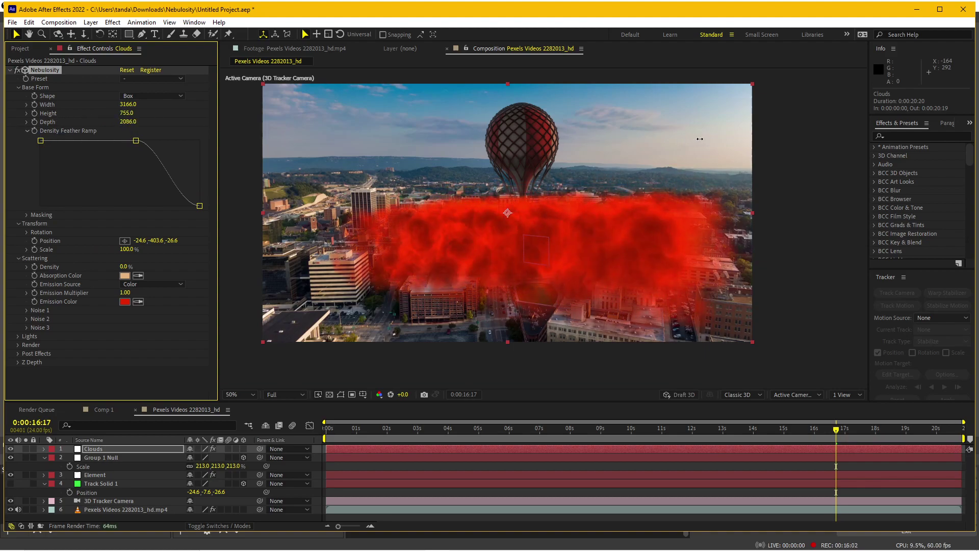
Inspect the cloud in a two-view layout with a custom camera, then return to one view at 50%
{"action": "left_click", "coordinate": [849, 397]}
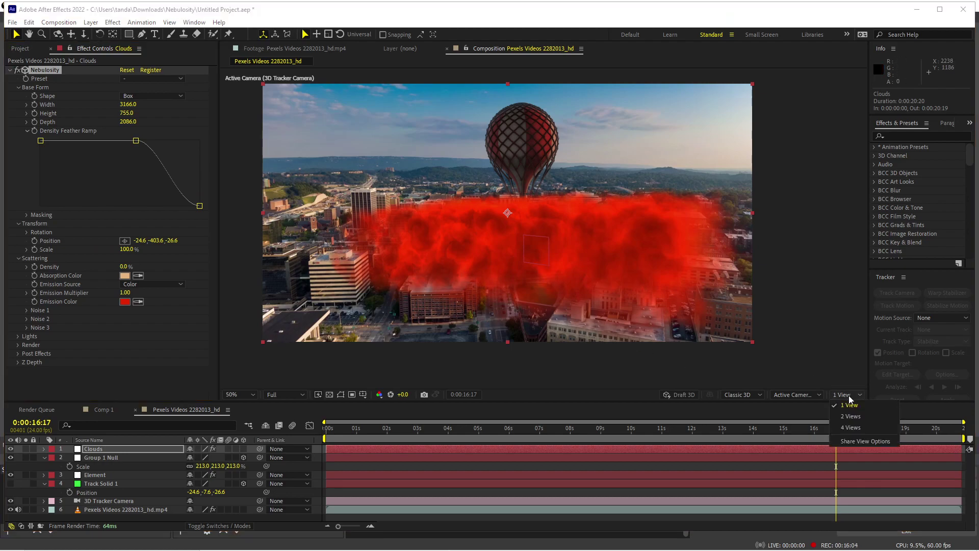
{"action": "left_click", "coordinate": [851, 416]}
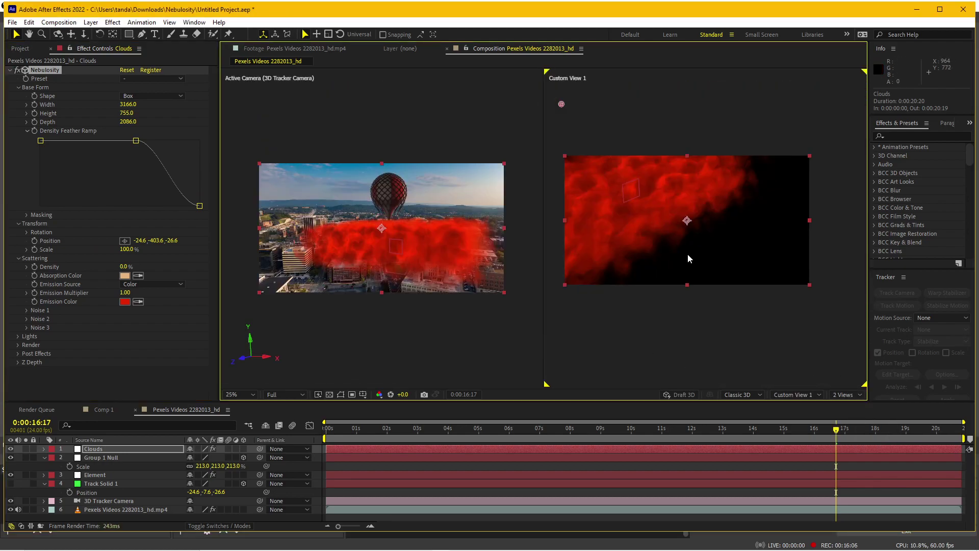
{"action": "key", "text": "c"}
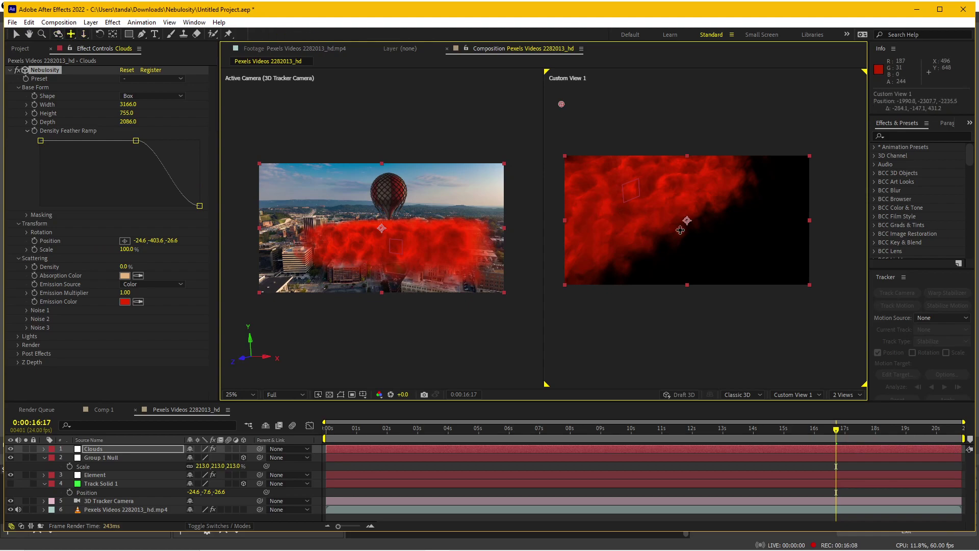
{"action": "mouse_move", "coordinate": [681, 230]}
{"action": "left_mouse_down"}
{"action": "mouse_move", "coordinate": [691, 237]}
{"action": "mouse_move", "coordinate": [691, 260]}
{"action": "left_mouse_up"}
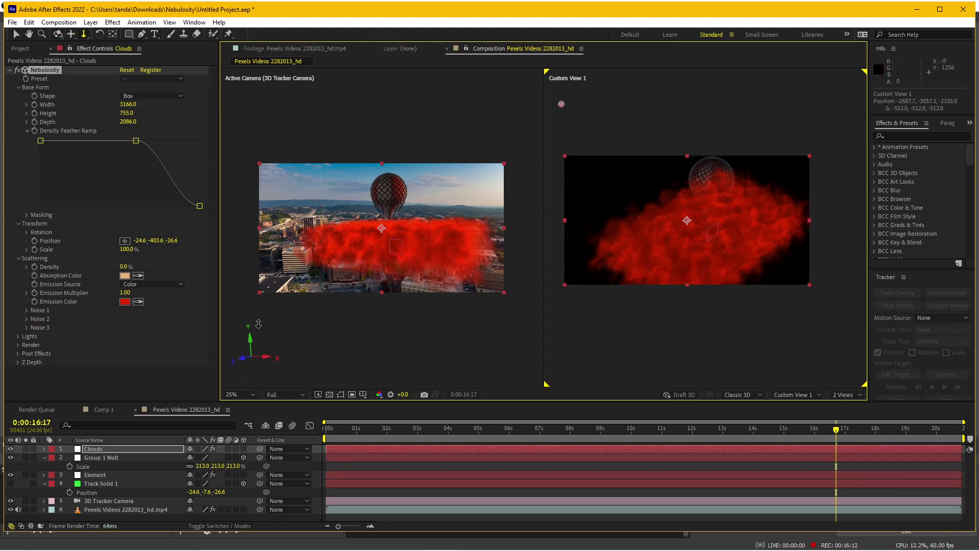
{"action": "scroll", "coordinate": [403, 298], "scroll_direction": "up", "scroll_amount": 2}
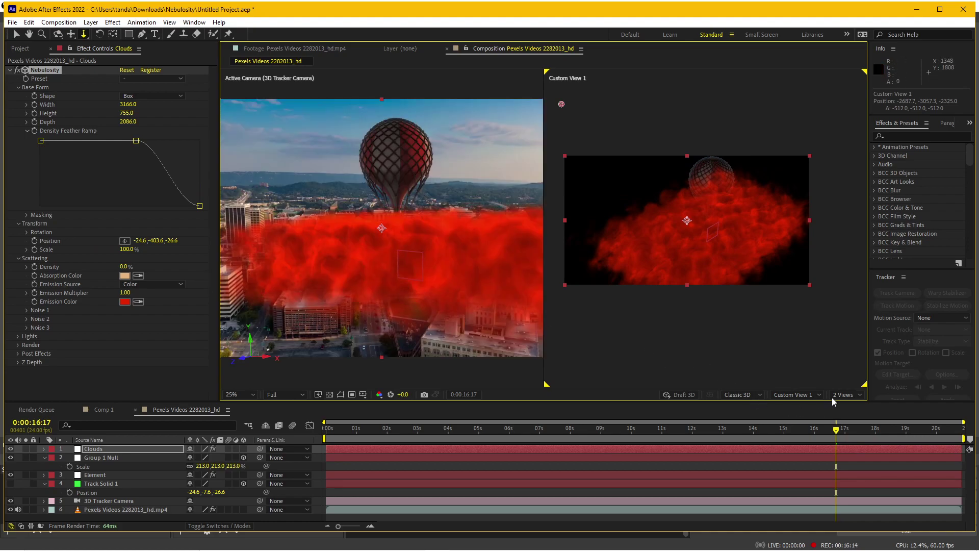
{"action": "left_click", "coordinate": [846, 394]}
{"action": "left_click", "coordinate": [844, 414]}
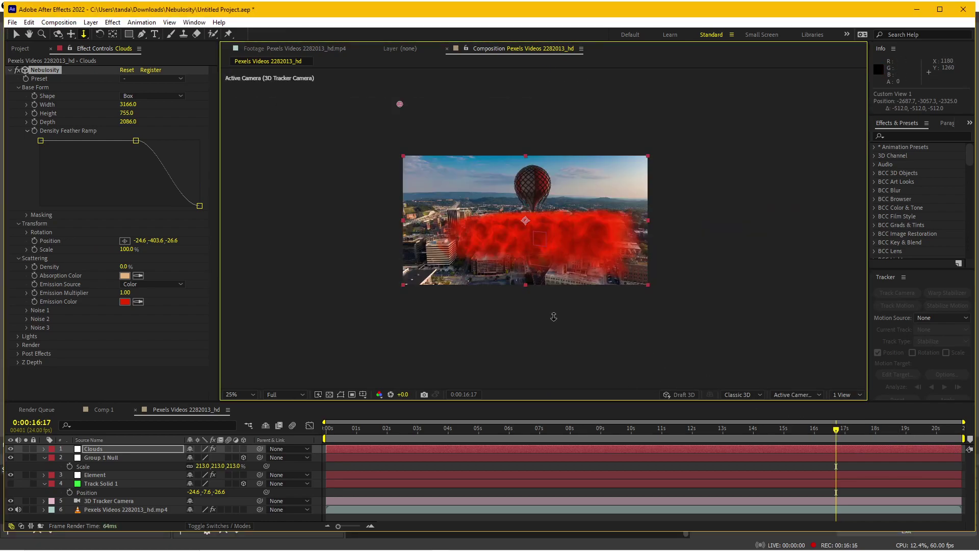
{"action": "key", "text": "period"}
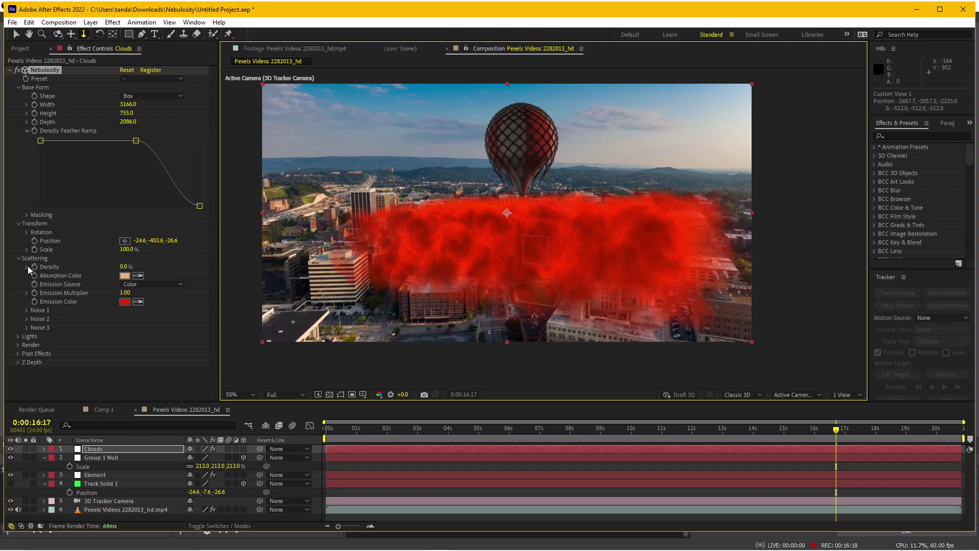
Change the Nebulosity Emission Color to a pale warm cream, #F3DAB2
{"action": "left_click", "coordinate": [124, 303]}
{"action": "left_click", "coordinate": [623, 441]}
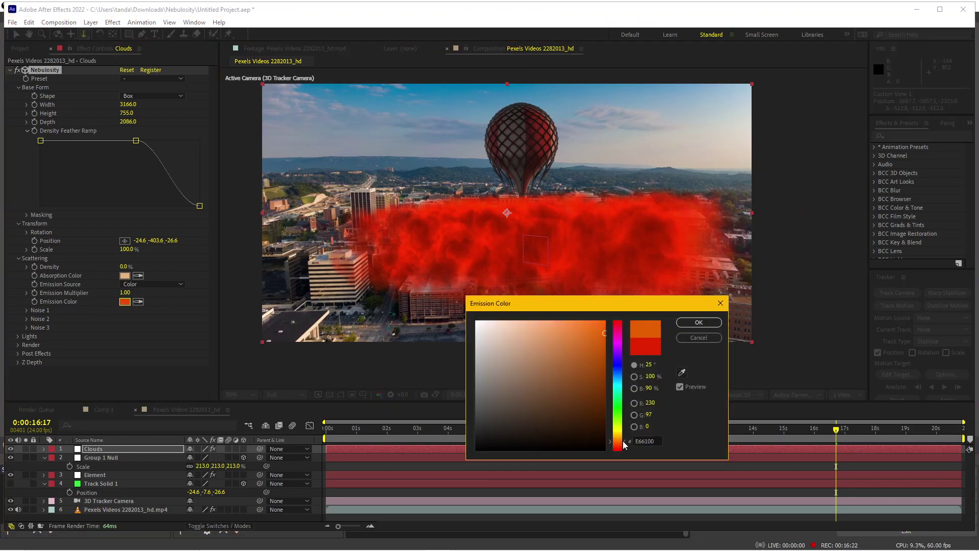
{"action": "left_click_drag", "start_coordinate": [623, 444], "coordinate": [625, 440]}
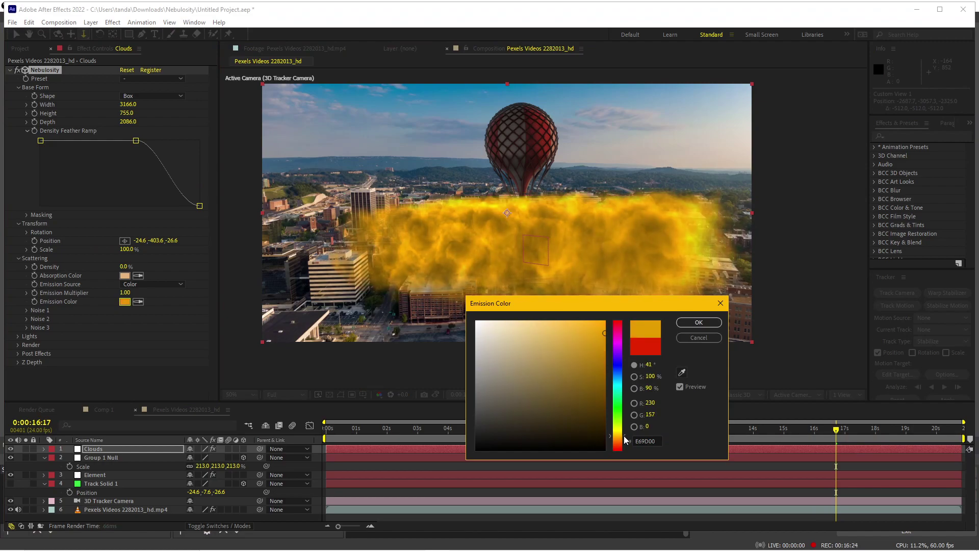
{"action": "mouse_move", "coordinate": [534, 351]}
{"action": "left_mouse_down"}
{"action": "mouse_move", "coordinate": [504, 311]}
{"action": "mouse_move", "coordinate": [501, 327]}
{"action": "left_mouse_up"}
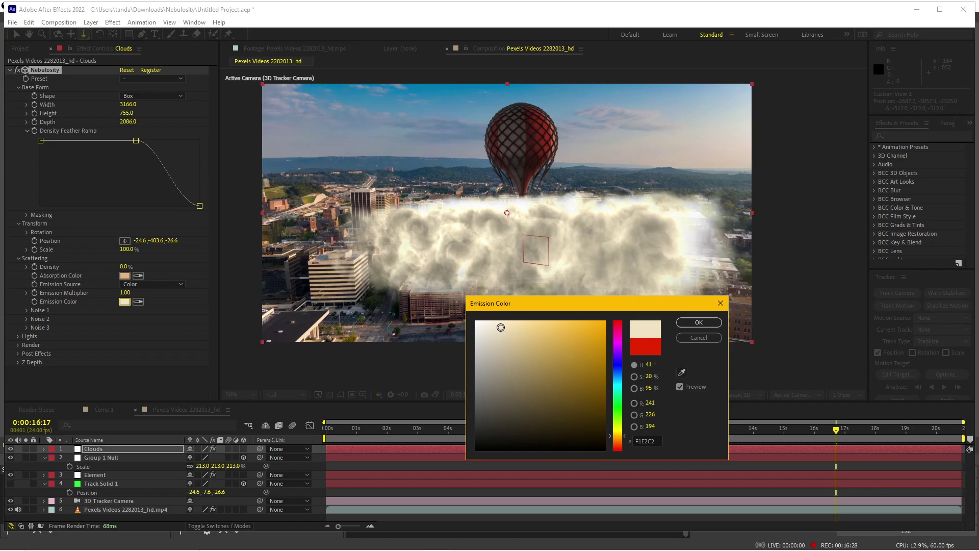
{"action": "left_click_drag", "start_coordinate": [625, 441], "coordinate": [624, 441]}
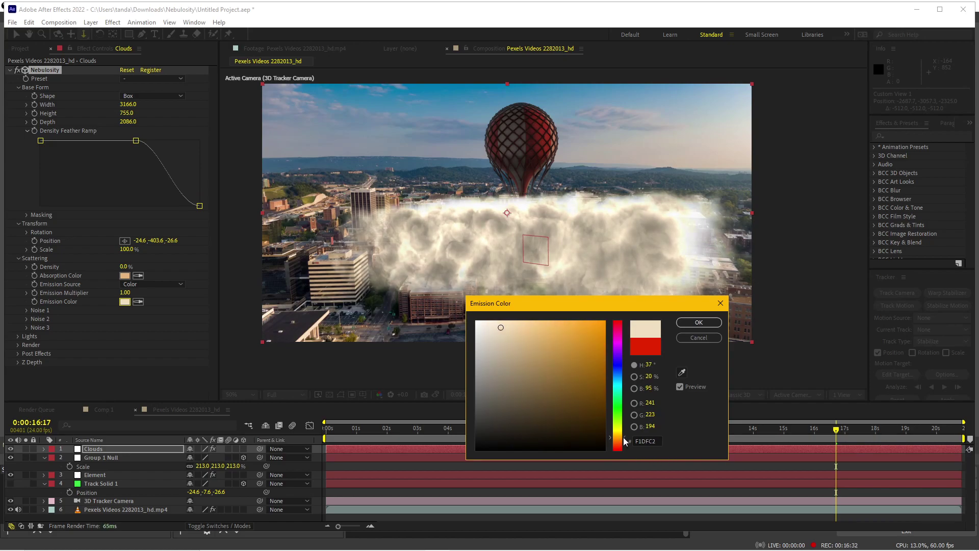
{"action": "left_click_drag", "start_coordinate": [518, 325], "coordinate": [509, 326]}
{"action": "left_click", "coordinate": [698, 324]}
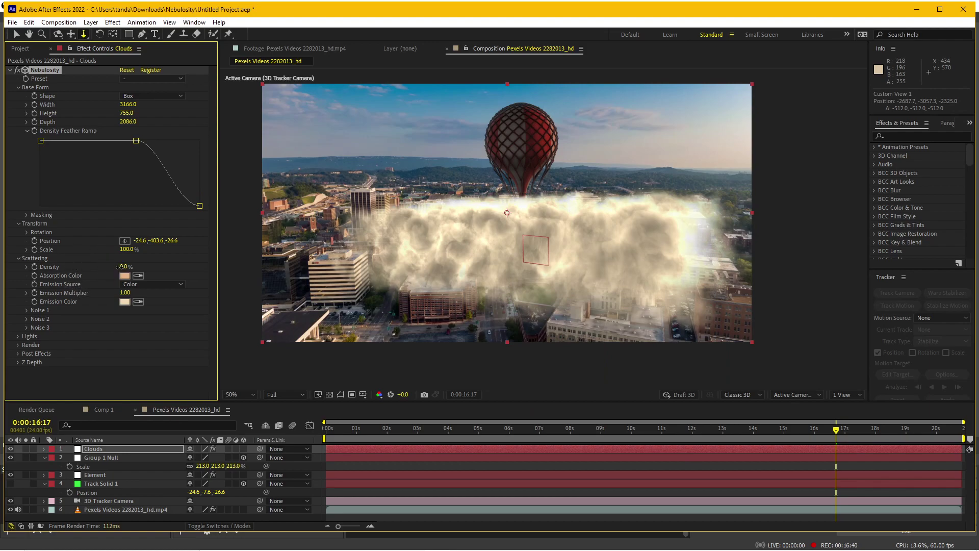
Lower Density to -39%, set Noise 1 Complexity 10 and Scale 147%, and preview earlier frames
{"action": "left_click_drag", "start_coordinate": [118, 266], "coordinate": [105, 269]}
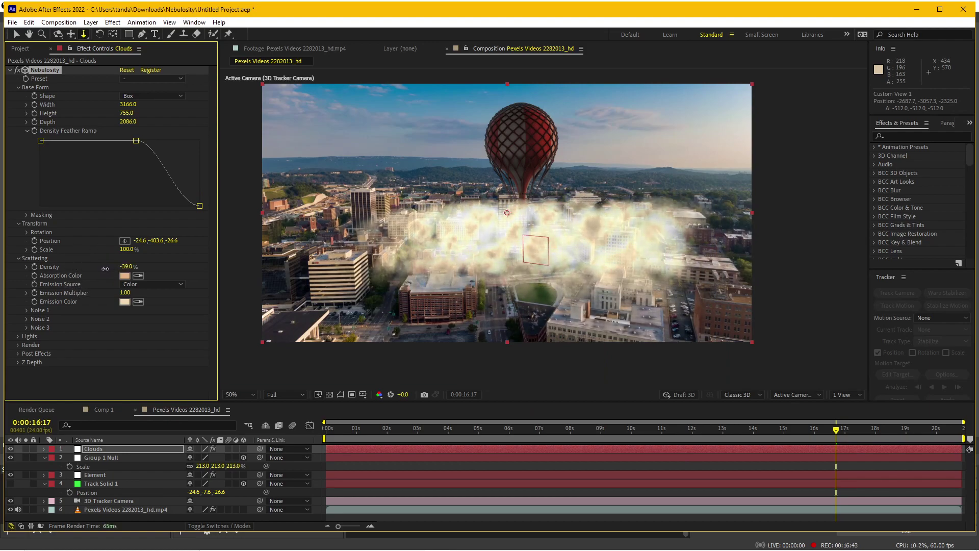
{"action": "left_click", "coordinate": [26, 310]}
{"action": "scroll", "coordinate": [101, 313], "scroll_direction": "down", "scroll_amount": 3}
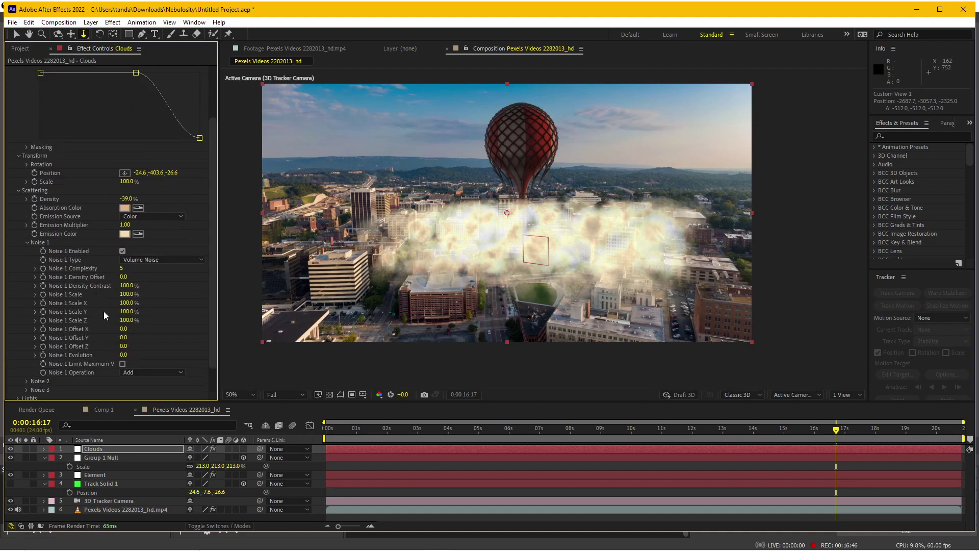
{"action": "left_click_drag", "start_coordinate": [122, 270], "coordinate": [126, 270]}
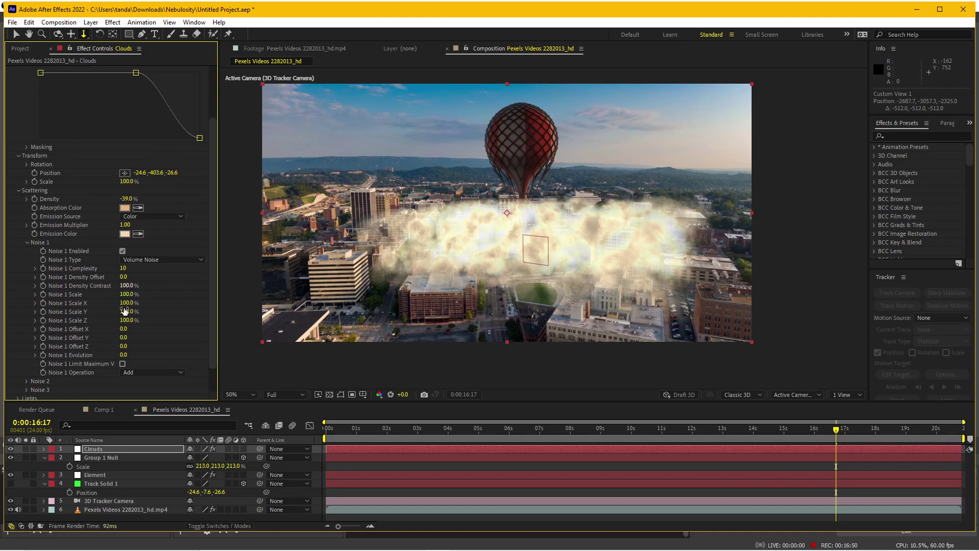
{"action": "left_click_drag", "start_coordinate": [122, 294], "coordinate": [151, 295]}
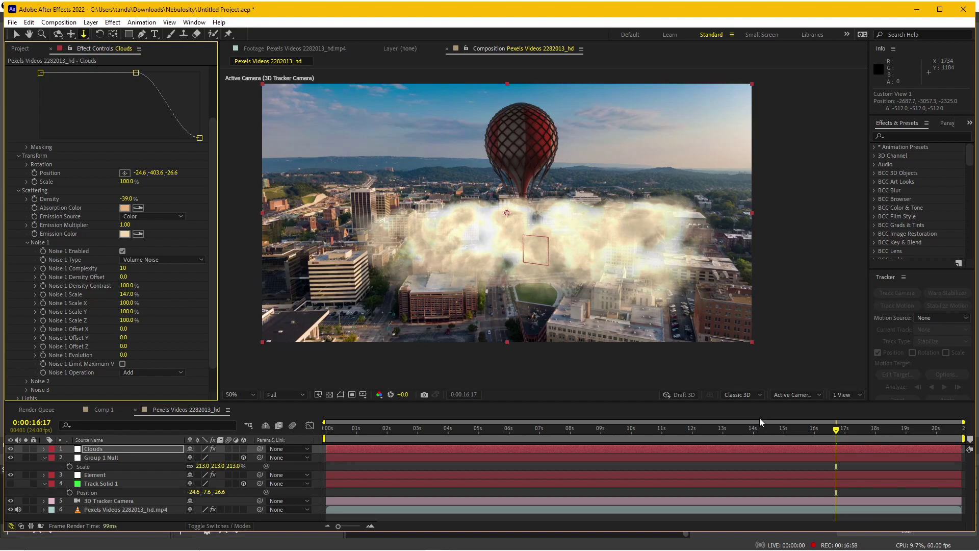
{"action": "mouse_move", "coordinate": [765, 428]}
{"action": "left_mouse_down"}
{"action": "mouse_move", "coordinate": [564, 451]}
{"action": "mouse_move", "coordinate": [629, 452]}
{"action": "left_mouse_up"}
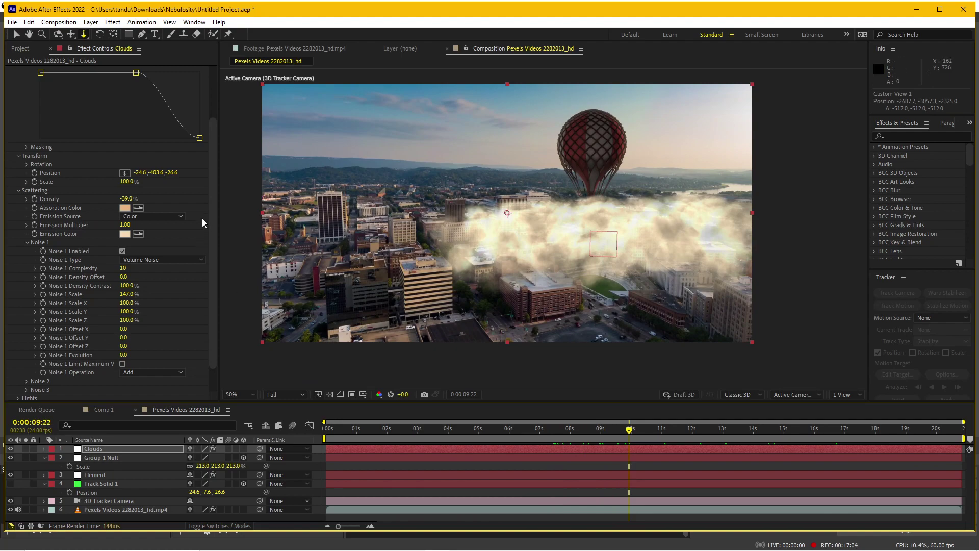
{"action": "left_click", "coordinate": [27, 164]}
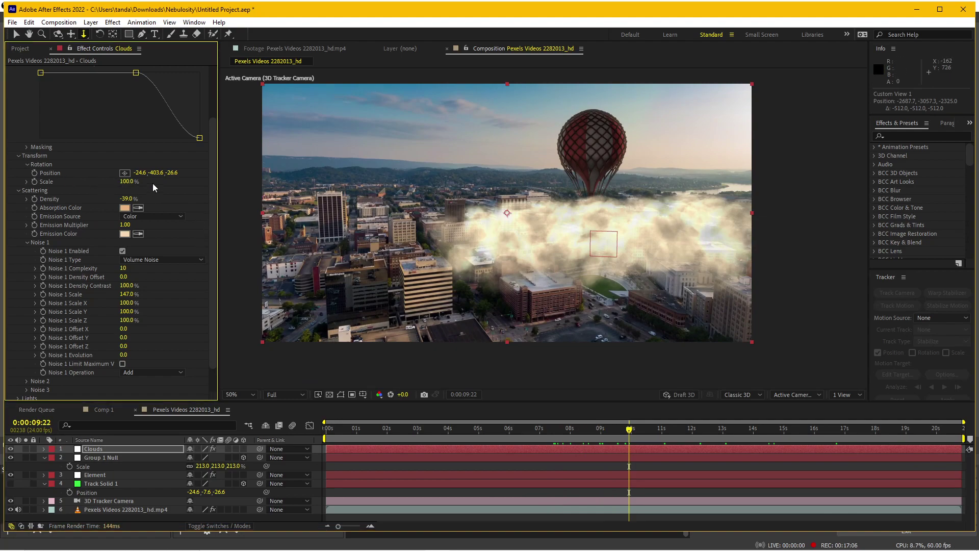
Tilt the cloud bank to Rotation X +6° and Rotation Z +3°, undoing a trial Y rotation
{"action": "left_click_drag", "start_coordinate": [136, 202], "coordinate": [139, 173]}
{"action": "key", "text": "ctrl+z"}
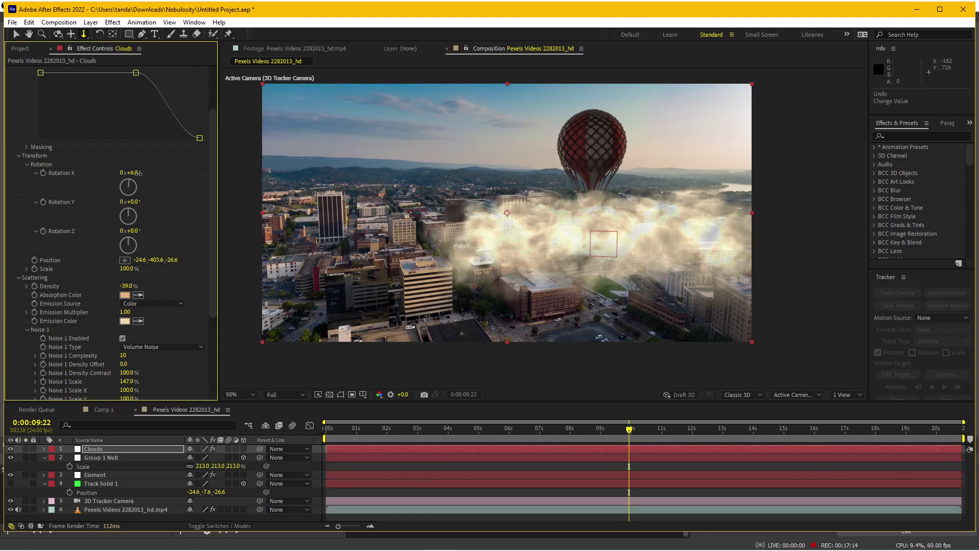
{"action": "left_click_drag", "start_coordinate": [140, 229], "coordinate": [135, 230]}
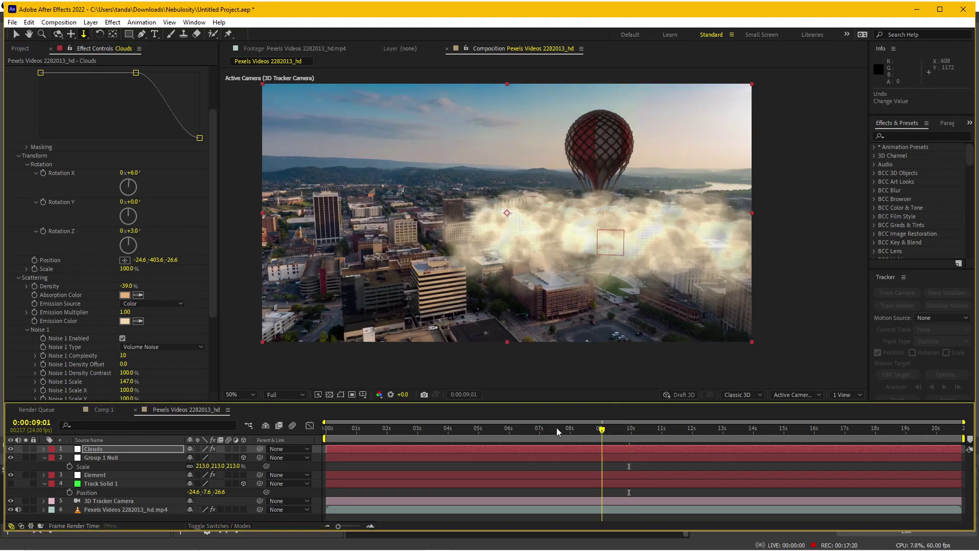
{"action": "mouse_move", "coordinate": [556, 427]}
{"action": "left_mouse_down"}
{"action": "mouse_move", "coordinate": [974, 393]}
{"action": "mouse_move", "coordinate": [549, 417]}
{"action": "mouse_move", "coordinate": [193, 330]}
{"action": "left_mouse_up"}
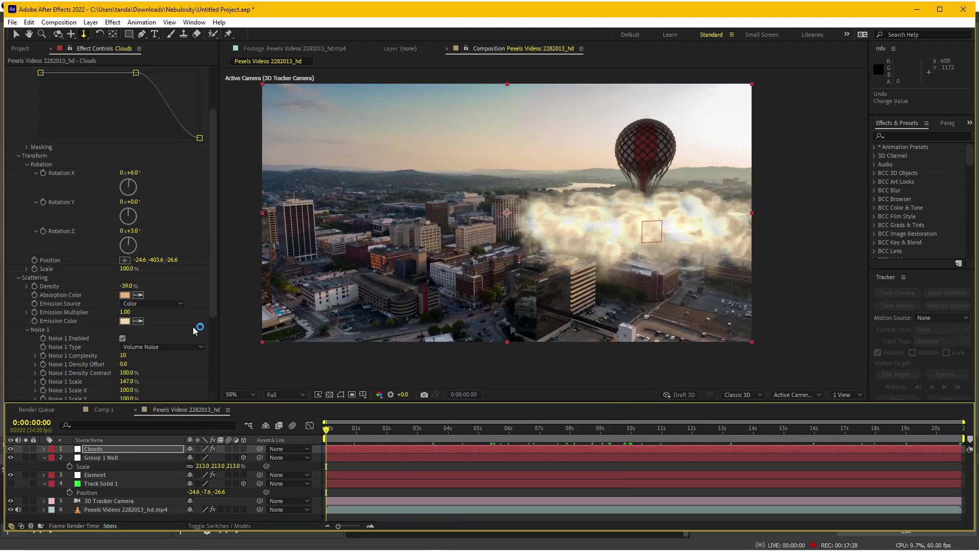
Undo a trial Noise 1 Scale increase, then scale the whole cloud bank up to 133%
{"action": "scroll", "coordinate": [51, 330], "scroll_direction": "down", "scroll_amount": 3}
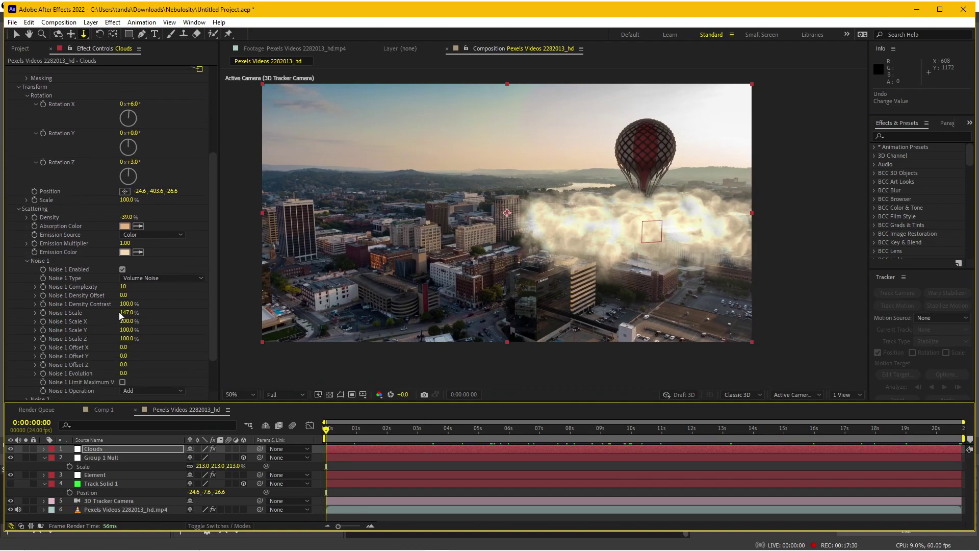
{"action": "left_click_drag", "start_coordinate": [122, 313], "coordinate": [213, 312]}
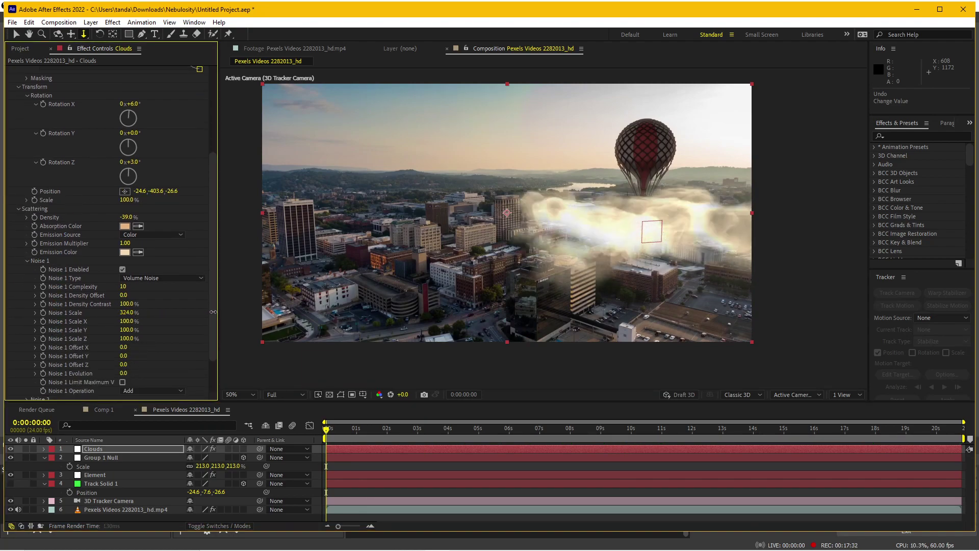
{"action": "key", "text": "ctrl+z"}
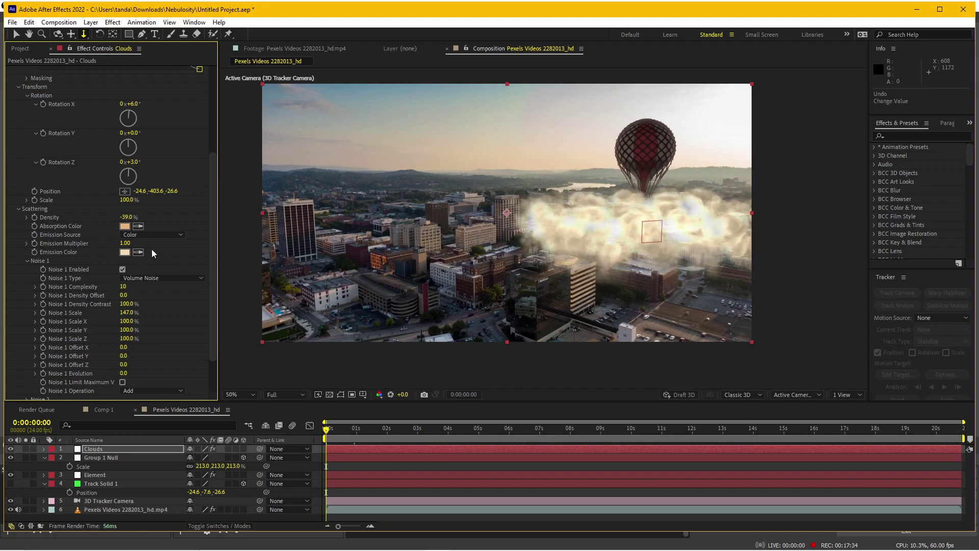
{"action": "scroll", "coordinate": [68, 211], "scroll_direction": "up", "scroll_amount": 1}
{"action": "left_click_drag", "start_coordinate": [132, 223], "coordinate": [147, 230]}
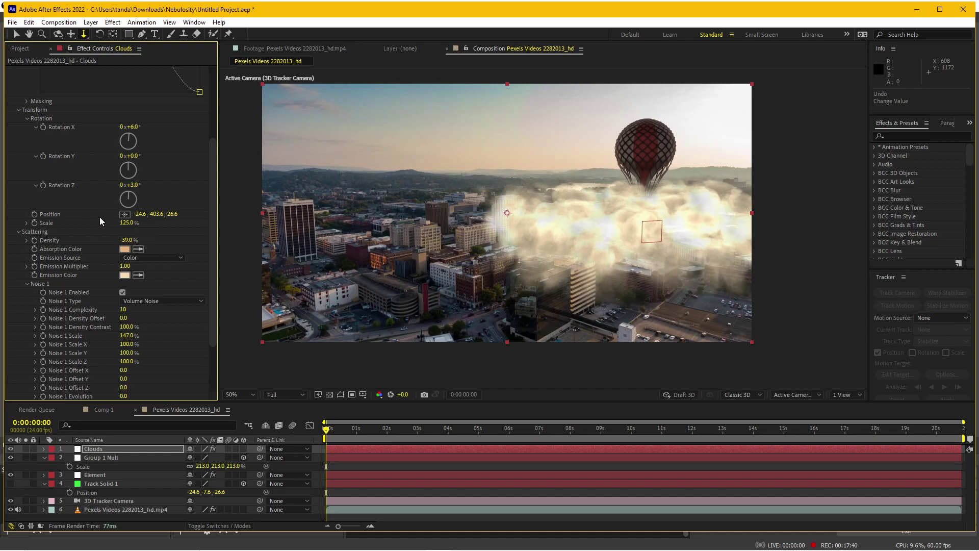
Set the Nebulosity cloud box to Width 4351, Height 650 and Depth 2258, checking a later frame
{"action": "scroll", "coordinate": [99, 216], "scroll_direction": "up", "scroll_amount": 3}
{"action": "scroll", "coordinate": [102, 174], "scroll_direction": "up", "scroll_amount": 2}
{"action": "left_click_drag", "start_coordinate": [128, 107], "coordinate": [790, 165]}
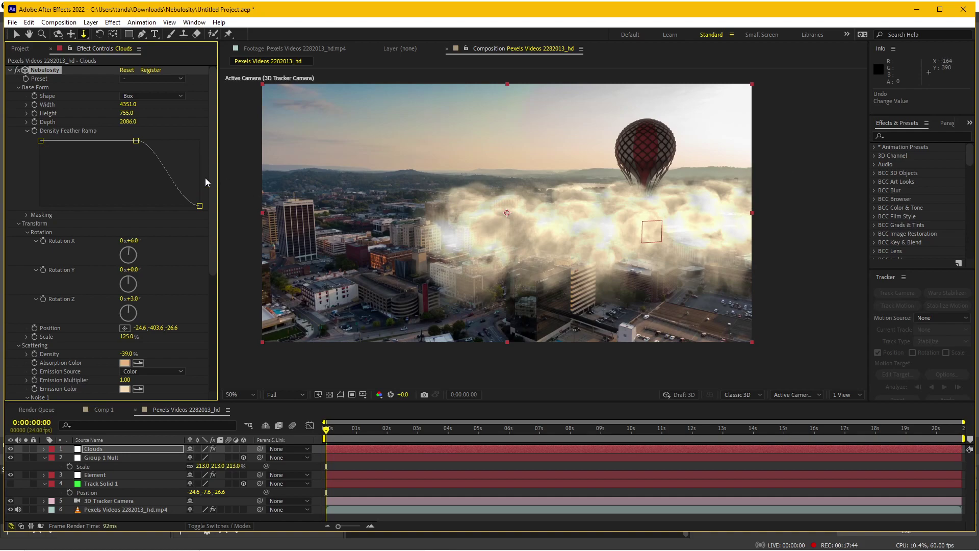
{"action": "left_click_drag", "start_coordinate": [136, 114], "coordinate": [78, 121]}
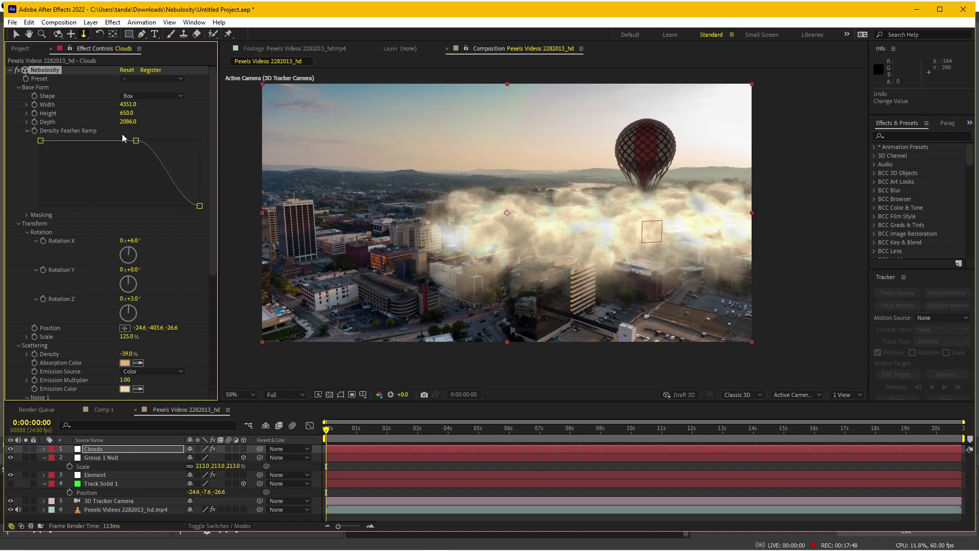
{"action": "left_click_drag", "start_coordinate": [158, 121], "coordinate": [210, 116]}
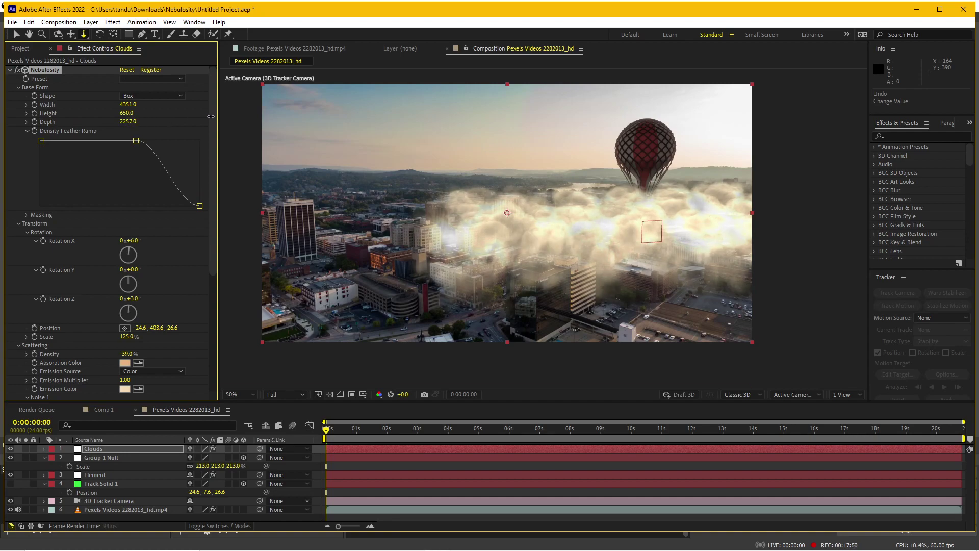
{"action": "left_click_drag", "start_coordinate": [341, 428], "coordinate": [867, 447]}
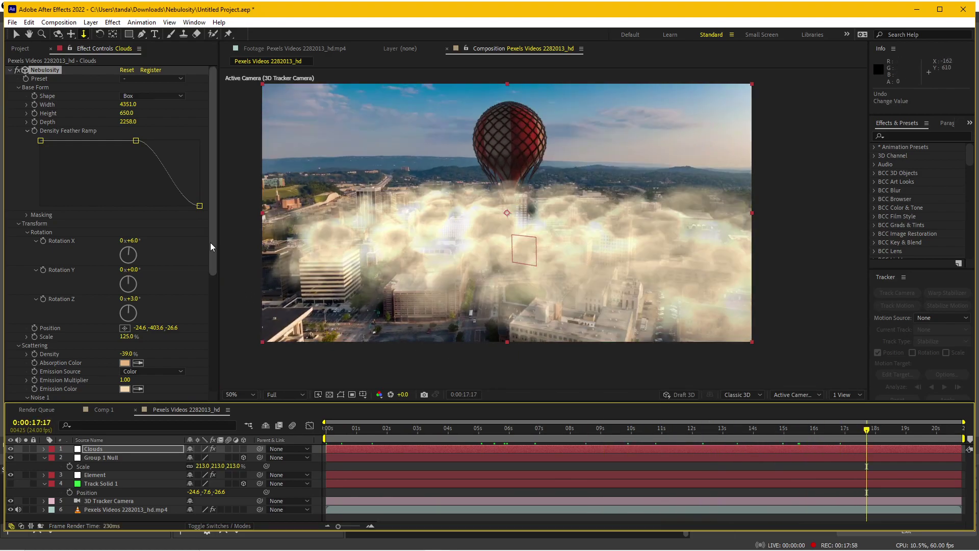
Lower the Post Effects Density Alpha Factor to 0.7 so the clouds turn more transparent
{"action": "left_click_drag", "start_coordinate": [210, 243], "coordinate": [215, 376]}
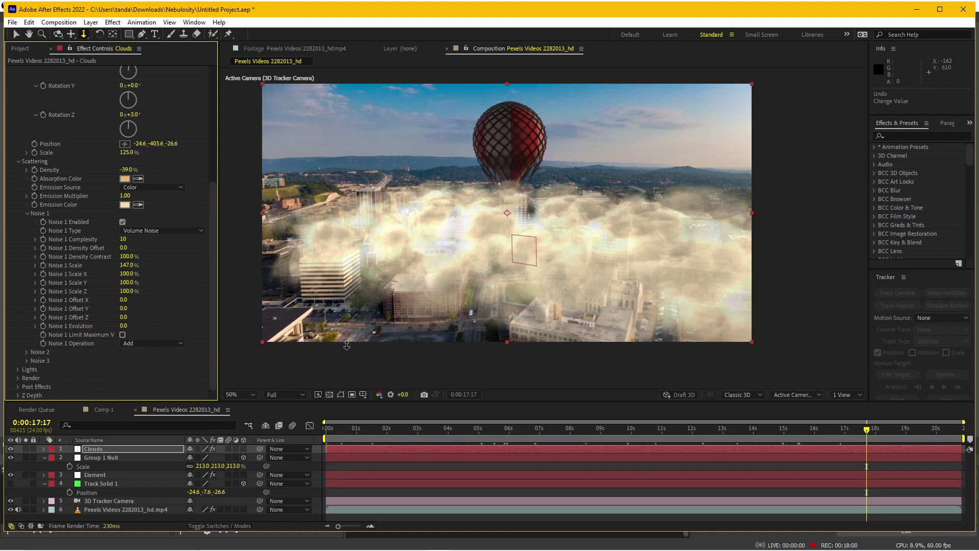
{"action": "left_click", "coordinate": [18, 386]}
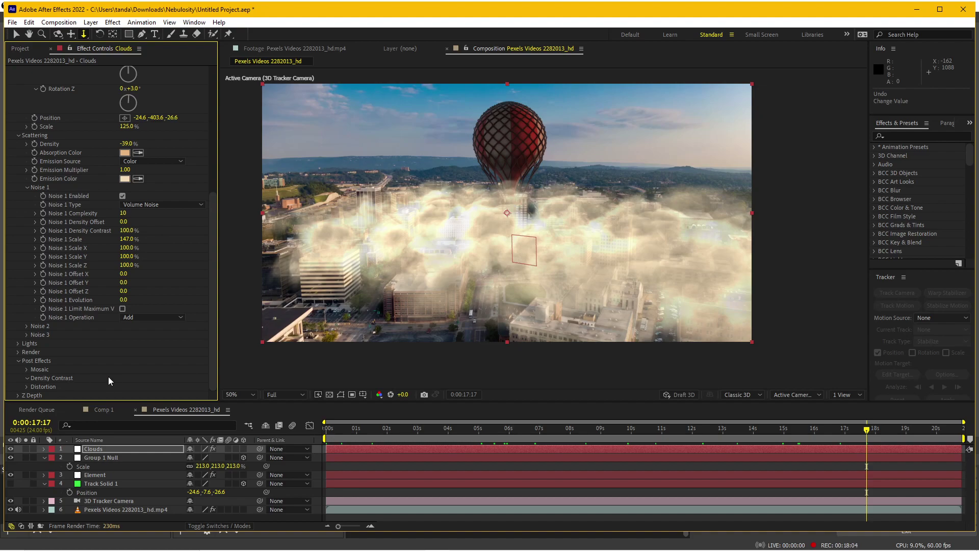
{"action": "scroll", "coordinate": [167, 353], "scroll_direction": "down", "scroll_amount": 1}
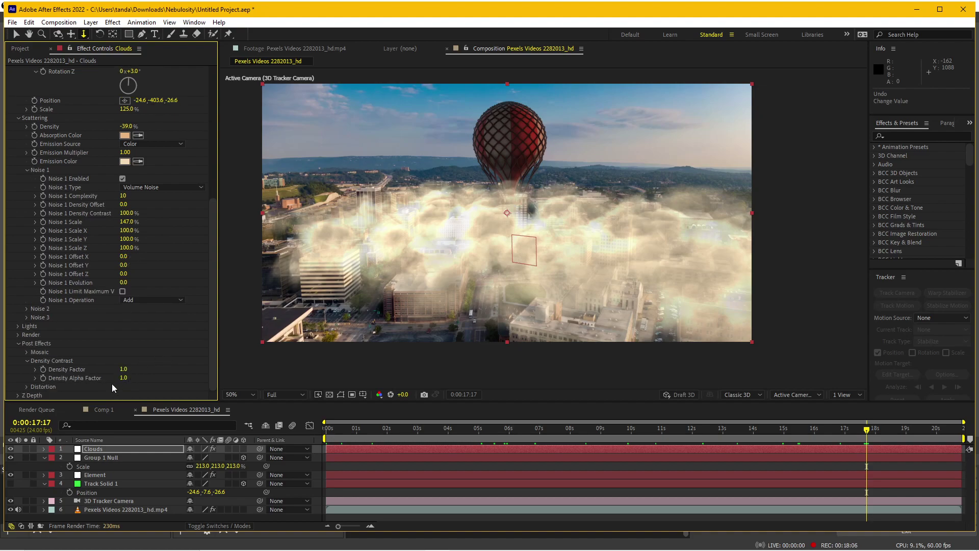
{"action": "left_click_drag", "start_coordinate": [119, 378], "coordinate": [111, 383]}
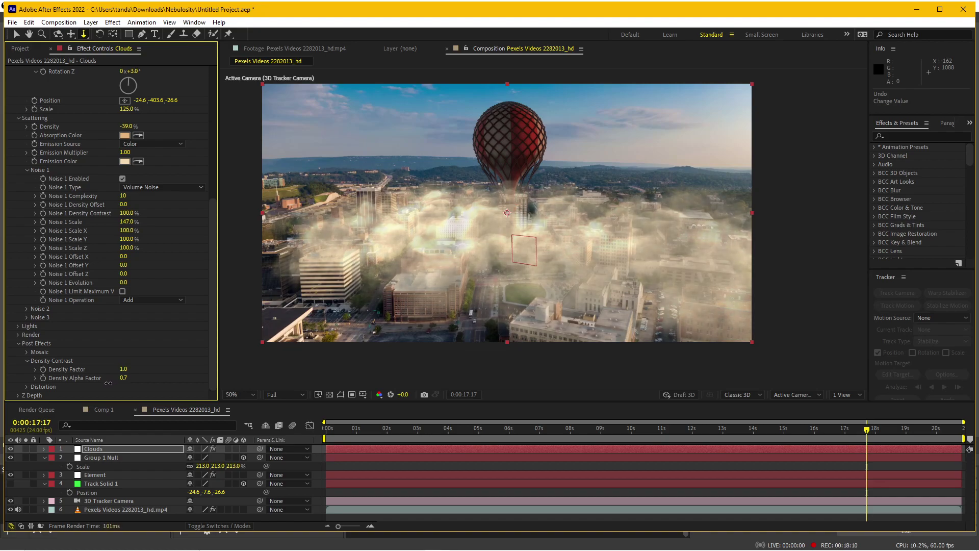
{"action": "mouse_move", "coordinate": [832, 437]}
{"action": "left_mouse_down"}
{"action": "mouse_move", "coordinate": [607, 433]}
{"action": "mouse_move", "coordinate": [922, 427]}
{"action": "mouse_move", "coordinate": [565, 430]}
{"action": "left_mouse_up"}
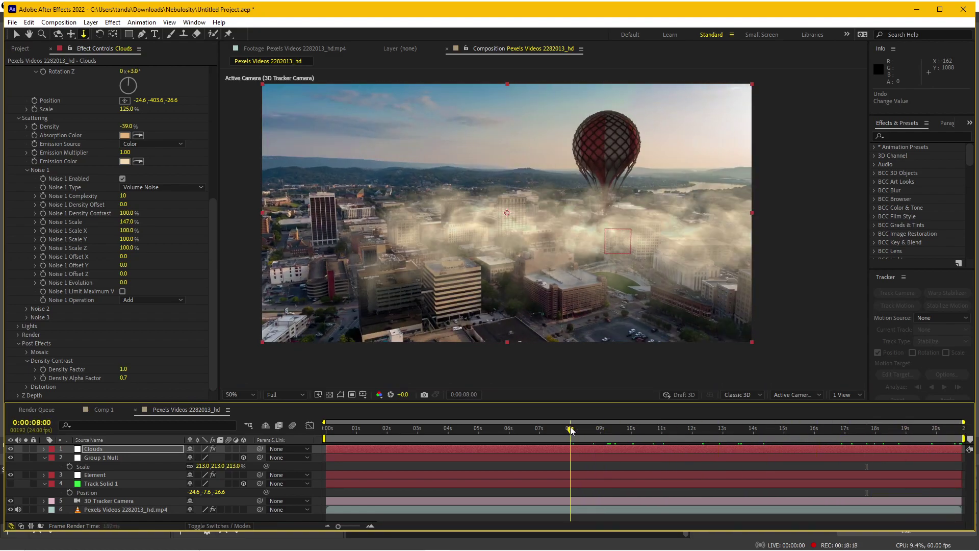
At frame 0, save the project and keyframe Noise 1 Evolution at 0.0 on the Clouds layer
{"action": "left_click_drag", "start_coordinate": [371, 430], "coordinate": [282, 426]}
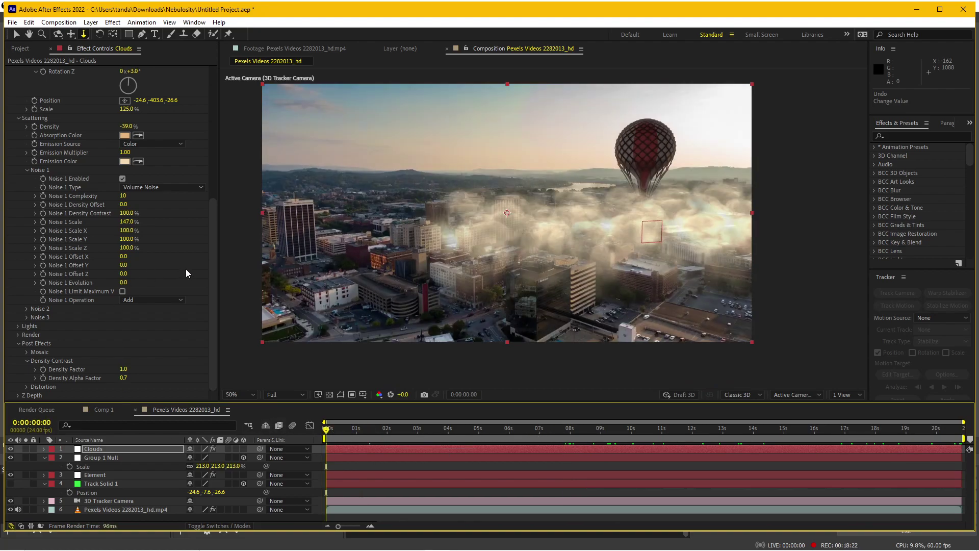
{"action": "key", "text": "ctrl+s"}
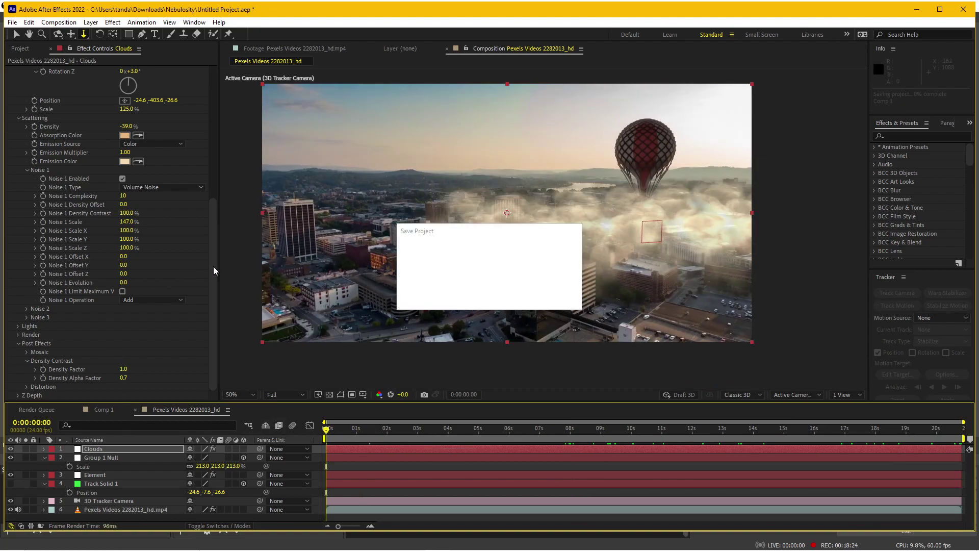
{"action": "left_click_drag", "start_coordinate": [213, 267], "coordinate": [212, 173]}
{"action": "scroll", "coordinate": [203, 185], "scroll_direction": "down", "scroll_amount": 5}
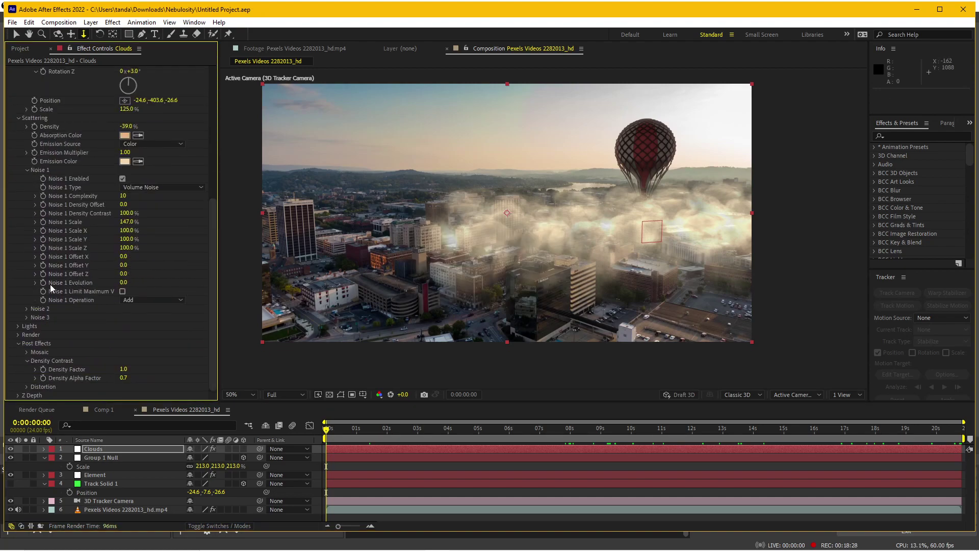
{"action": "left_click", "coordinate": [43, 283]}
{"action": "left_click", "coordinate": [143, 448]}
Keyframe Noise 1 Evolution to 61.0 at the last frame and preview the evolving clouds
{"action": "key", "text": "u"}
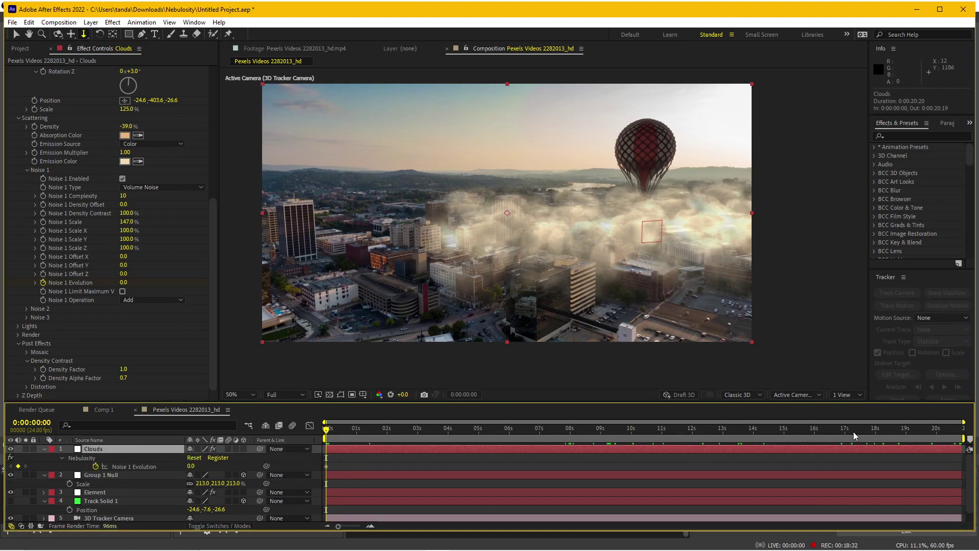
{"action": "left_click_drag", "start_coordinate": [852, 432], "coordinate": [961, 432]}
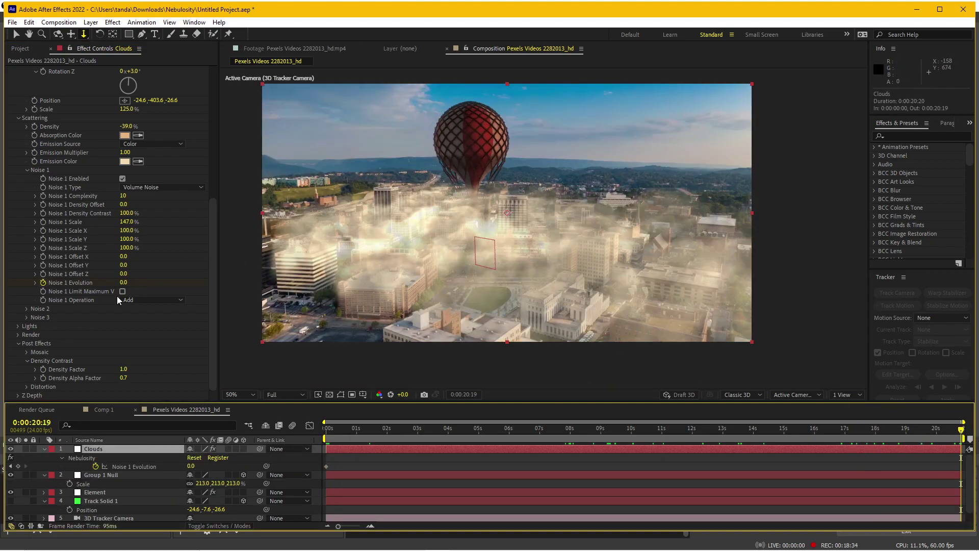
{"action": "left_click_drag", "start_coordinate": [123, 282], "coordinate": [201, 282]}
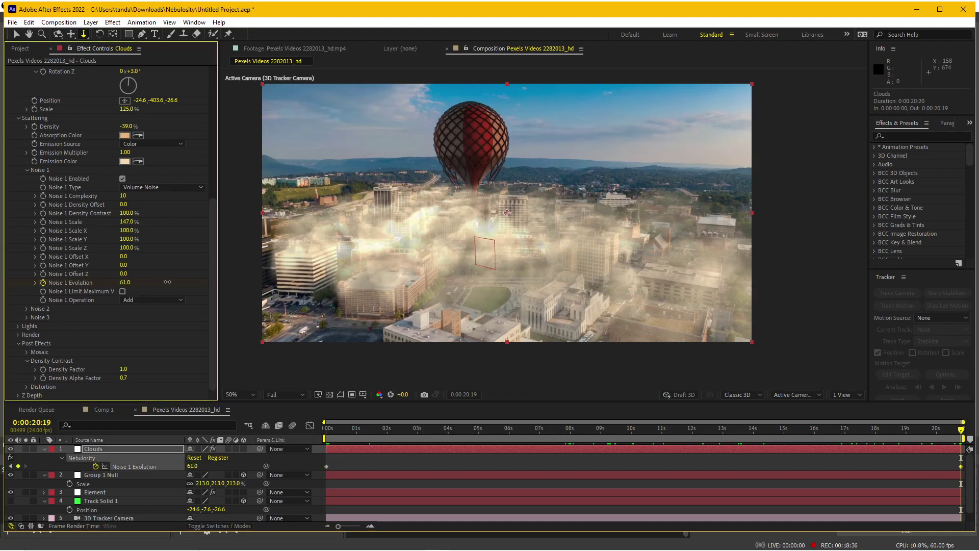
{"action": "left_click", "coordinate": [511, 433]}
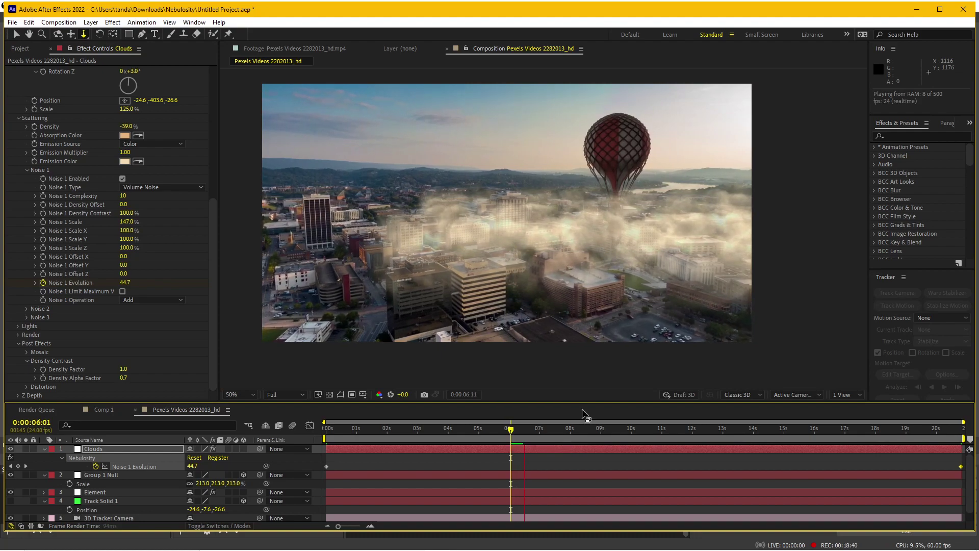
{"action": "left_click_drag", "start_coordinate": [512, 431], "coordinate": [631, 433]}
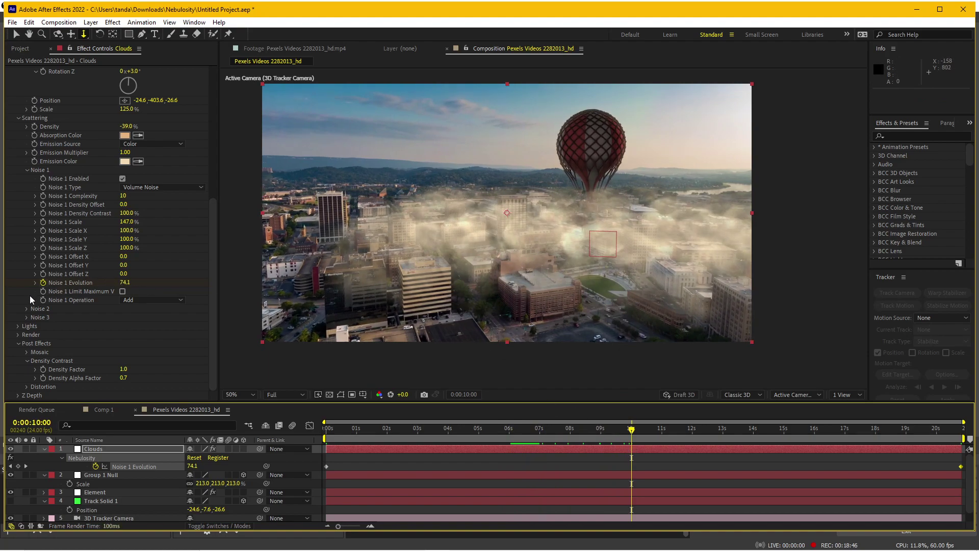
Set starting keyframes on the cloud volume's Width and Height
{"action": "scroll", "coordinate": [23, 270], "scroll_direction": "up", "scroll_amount": 2}
{"action": "scroll", "coordinate": [179, 260], "scroll_direction": "up", "scroll_amount": 2}
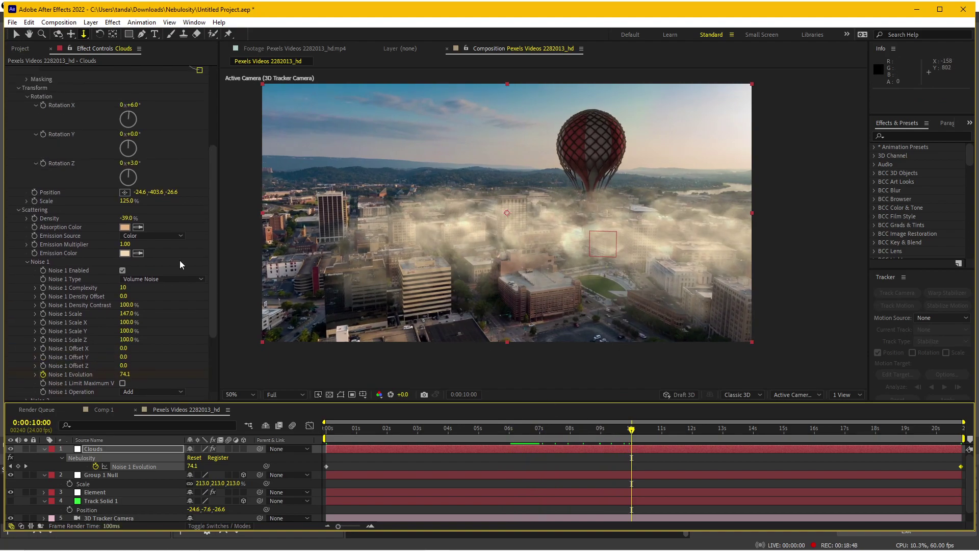
{"action": "scroll", "coordinate": [75, 192], "scroll_direction": "up", "scroll_amount": 4}
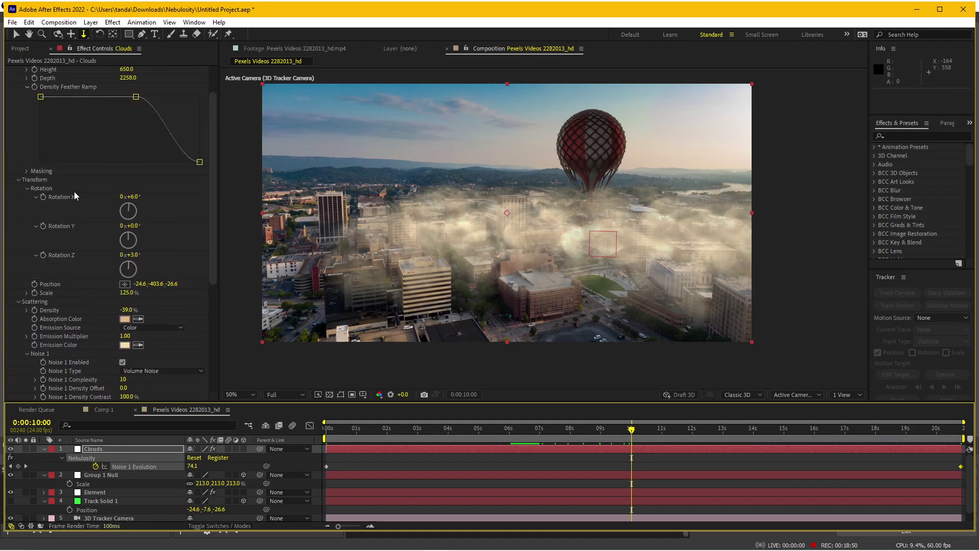
{"action": "scroll", "coordinate": [74, 191], "scroll_direction": "up", "scroll_amount": 2}
{"action": "left_click", "coordinate": [35, 104]}
{"action": "left_click", "coordinate": [35, 113]}
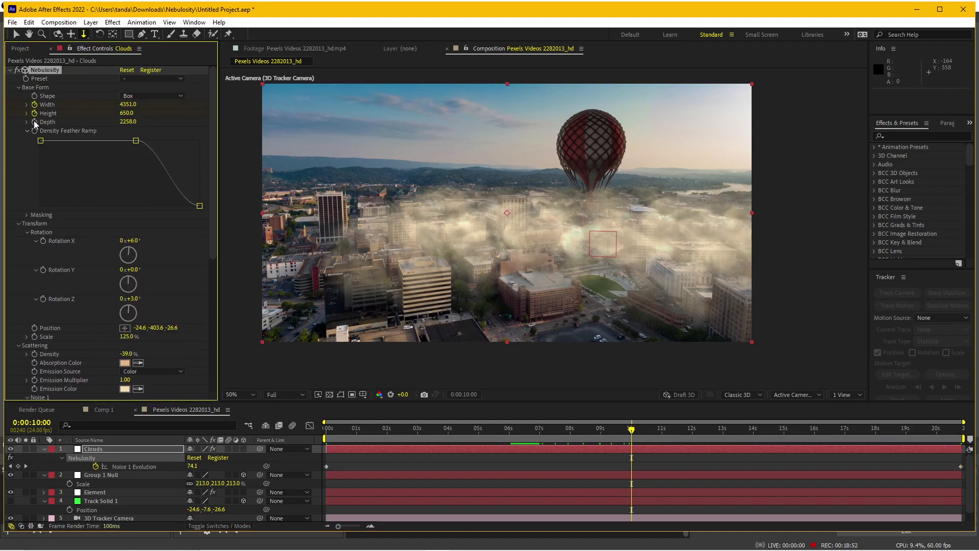
Reveal the Clouds keyframes and keep the full-size Width, Height and Depth keyframes at 10 seconds
{"action": "left_click", "coordinate": [125, 447]}
{"action": "key", "text": "u"}
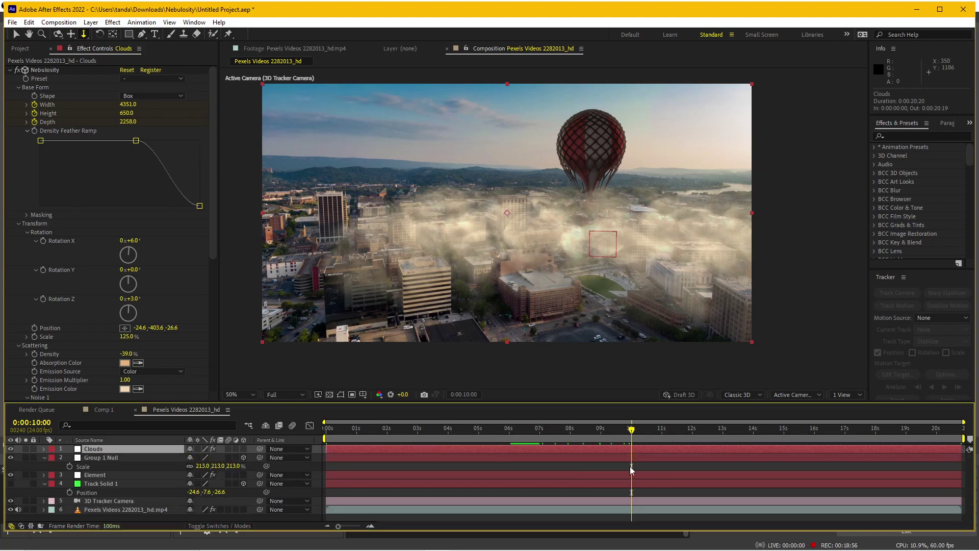
{"action": "key", "text": "u"}
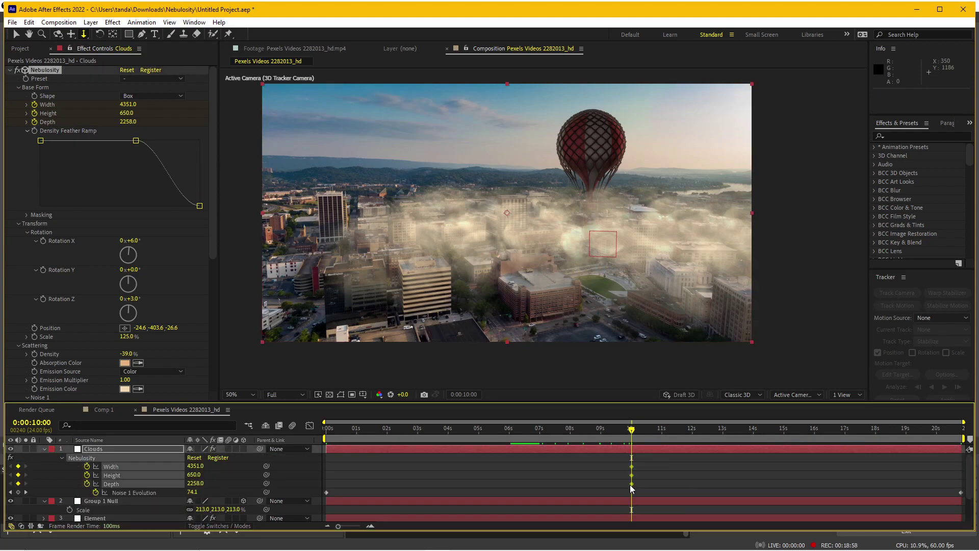
{"action": "left_click_drag", "start_coordinate": [630, 484], "coordinate": [517, 483]}
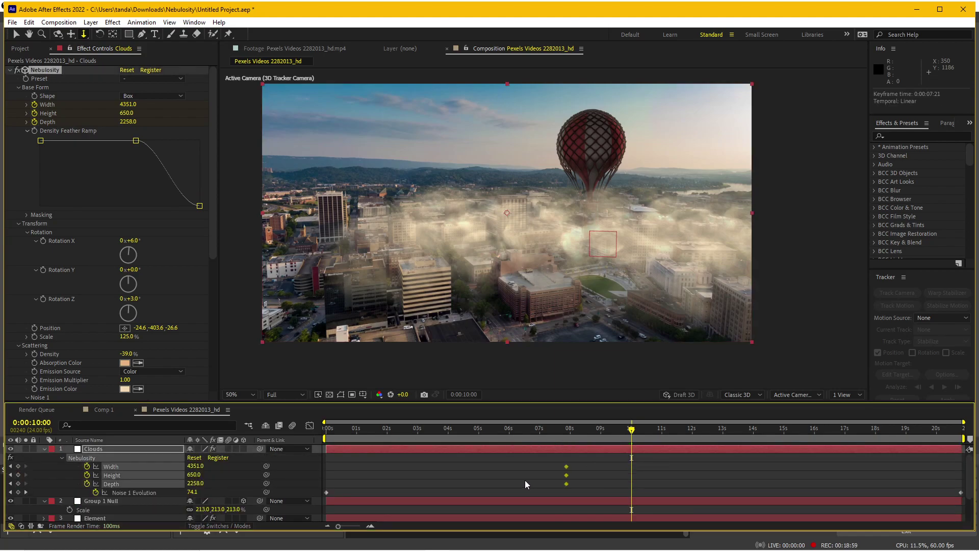
{"action": "left_click", "coordinate": [509, 434]}
{"action": "left_click_drag", "start_coordinate": [511, 435], "coordinate": [514, 464]}
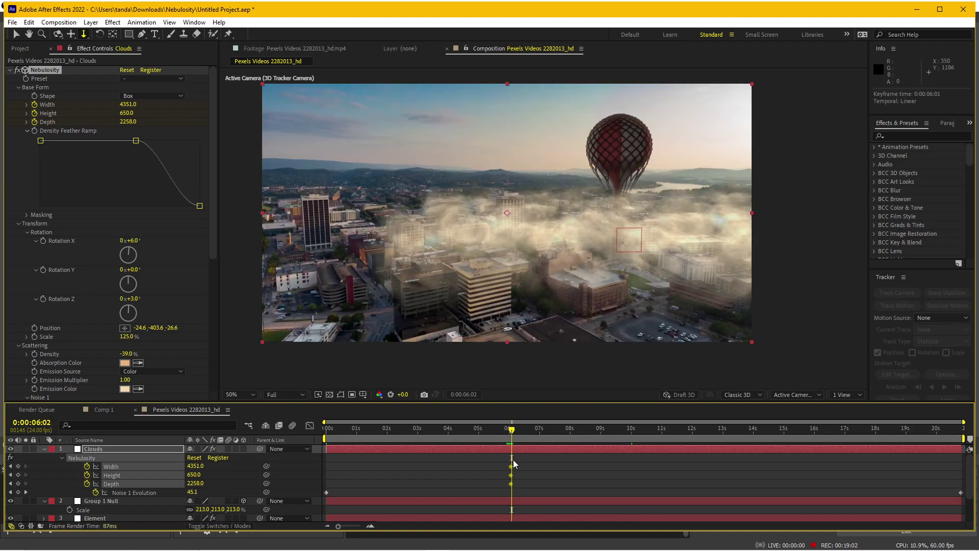
{"action": "left_click_drag", "start_coordinate": [641, 473], "coordinate": [632, 473]}
At 6 seconds, shrink the cloud Width, Height and Depth to 0 and preview the growth
{"action": "left_click", "coordinate": [508, 432]}
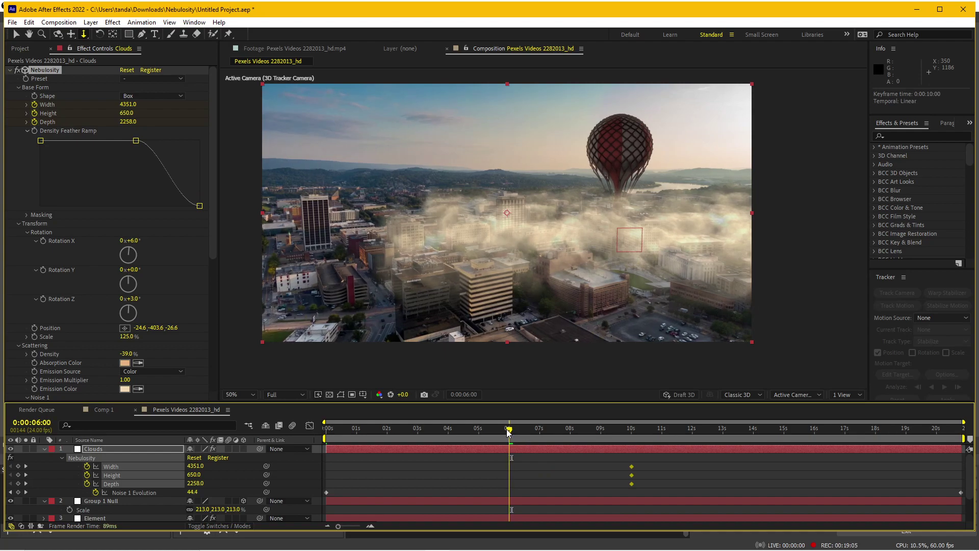
{"action": "left_click", "coordinate": [197, 466]}
{"action": "key", "text": "Return"}
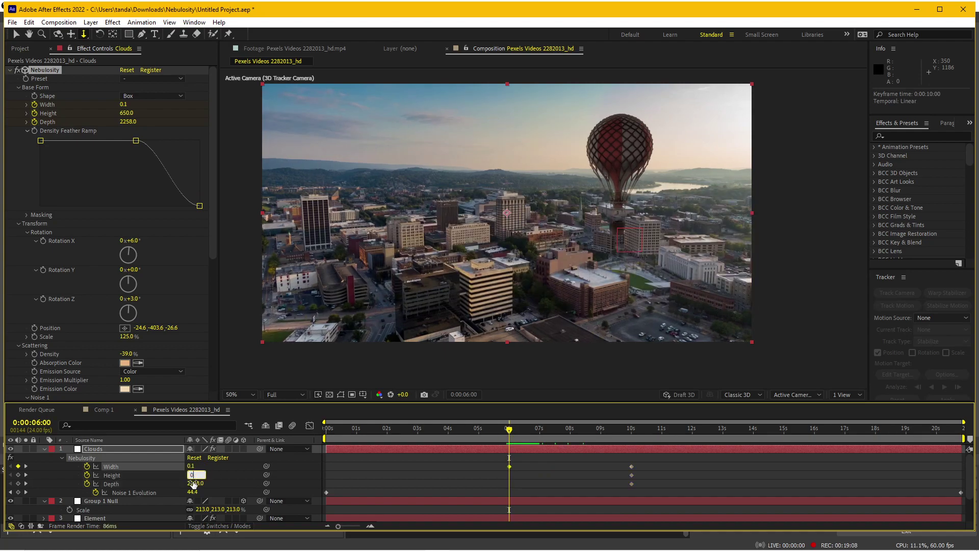
{"action": "type", "text": ".1"}
{"action": "left_click", "coordinate": [306, 479]}
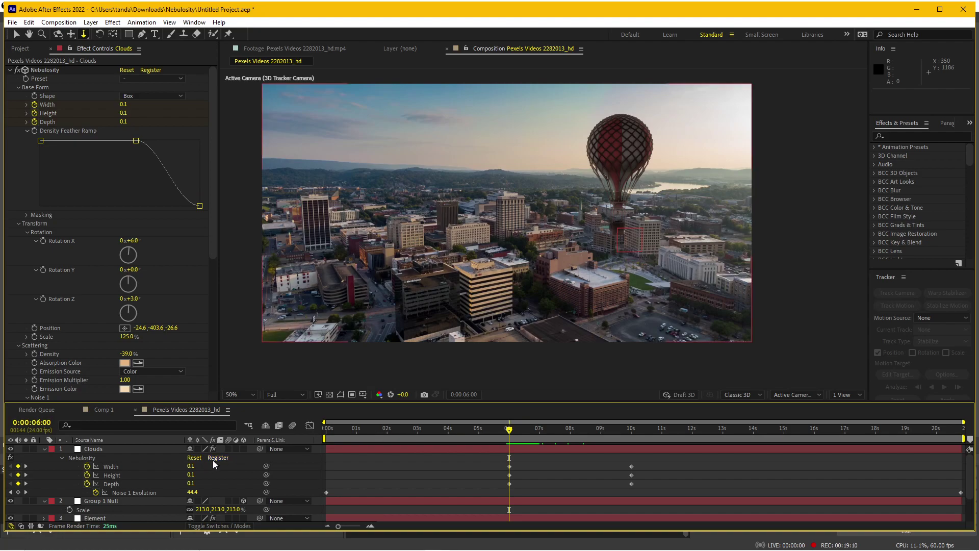
{"action": "mouse_move", "coordinate": [509, 431]}
{"action": "left_mouse_down"}
{"action": "mouse_move", "coordinate": [846, 439]}
{"action": "mouse_move", "coordinate": [389, 435]}
{"action": "mouse_move", "coordinate": [531, 436]}
{"action": "left_mouse_up"}
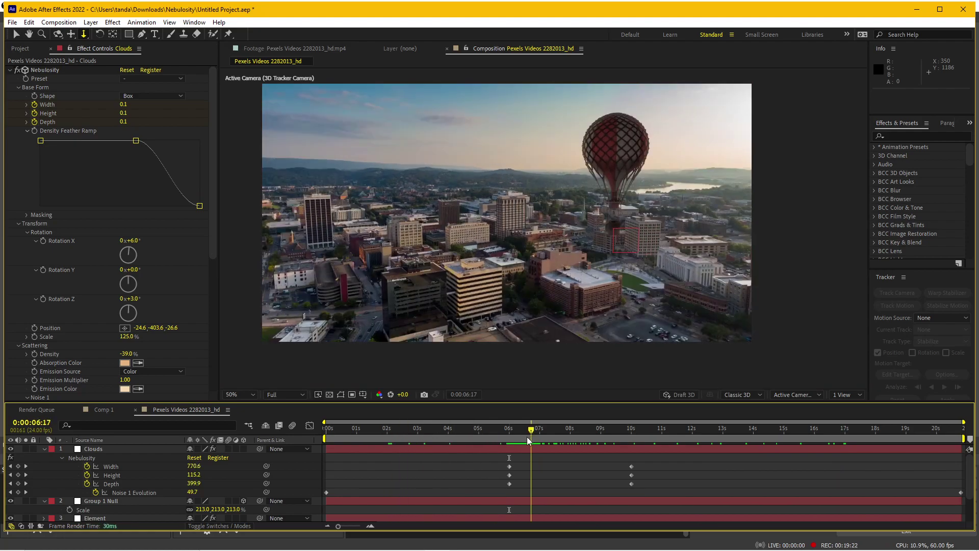
Set a starting Position keyframe on Group 1 Null at 0 seconds
{"action": "double_click", "coordinate": [126, 502]}
{"action": "left_click", "coordinate": [521, 49]}
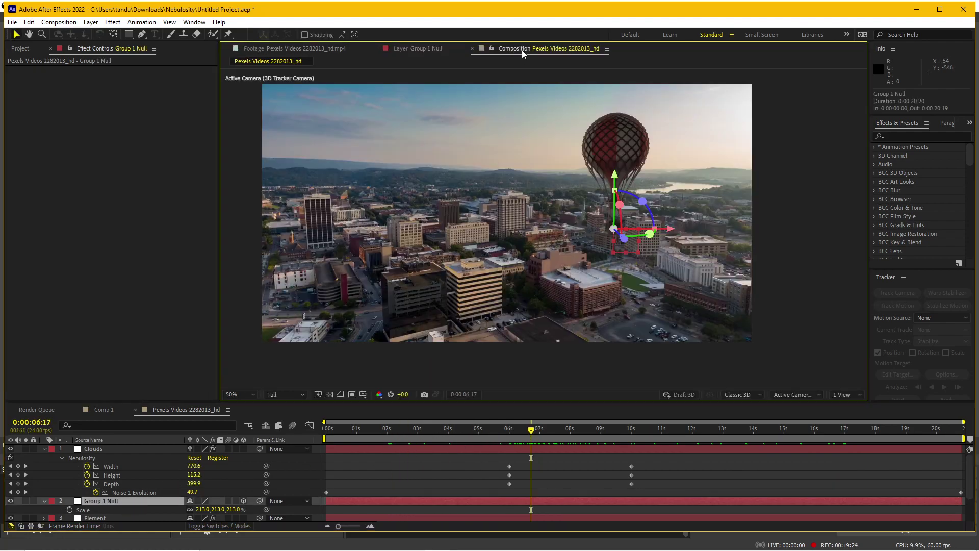
{"action": "key", "text": "p"}
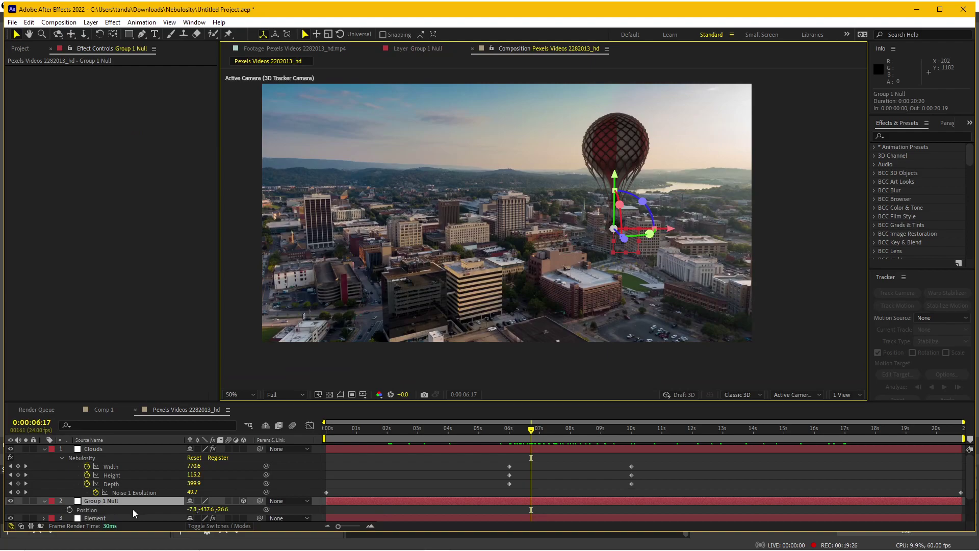
{"action": "key", "text": "Home"}
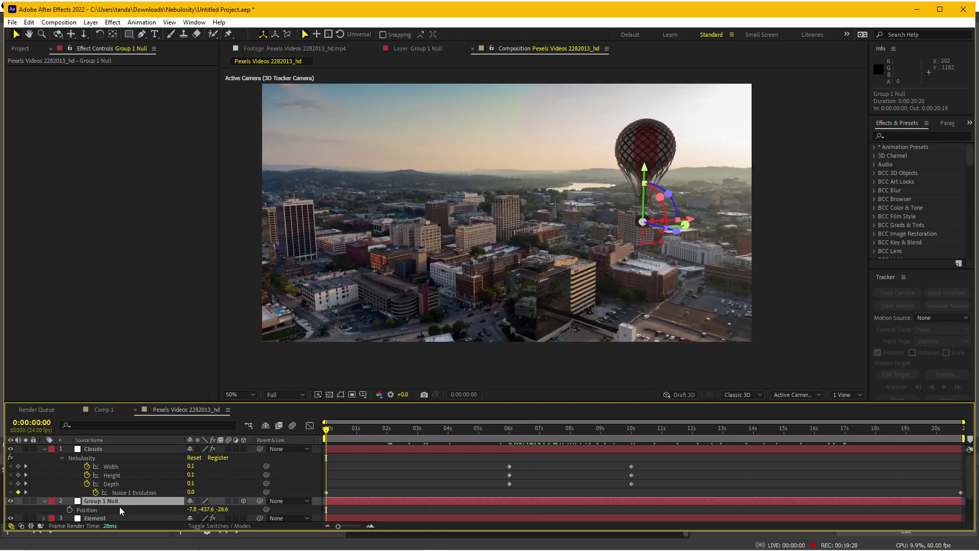
{"action": "left_click", "coordinate": [70, 511]}
{"action": "left_click", "coordinate": [70, 510]}
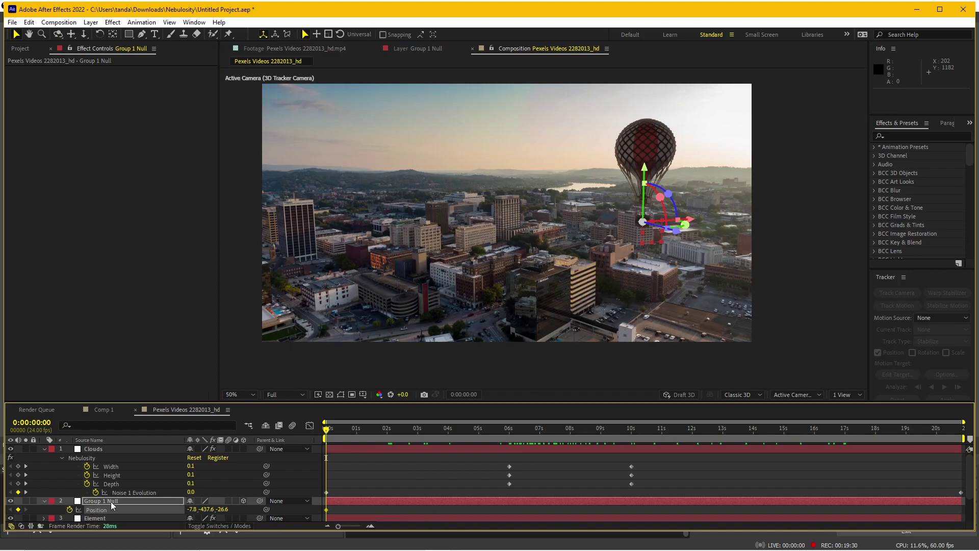
Raise the balloon's null high above the clouds by about 10 seconds, then lower it near 17 seconds
{"action": "left_click_drag", "start_coordinate": [514, 429], "coordinate": [632, 430]}
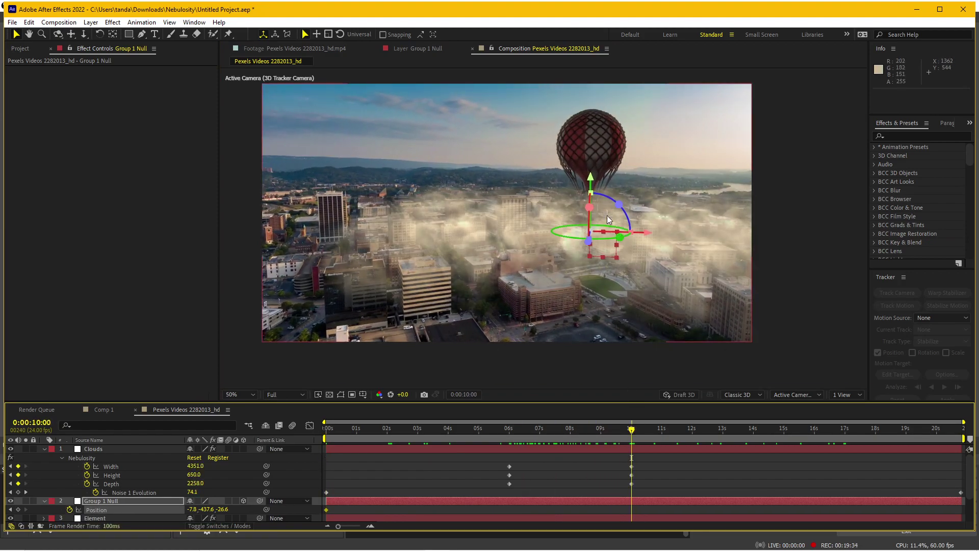
{"action": "left_click_drag", "start_coordinate": [591, 184], "coordinate": [598, 119]}
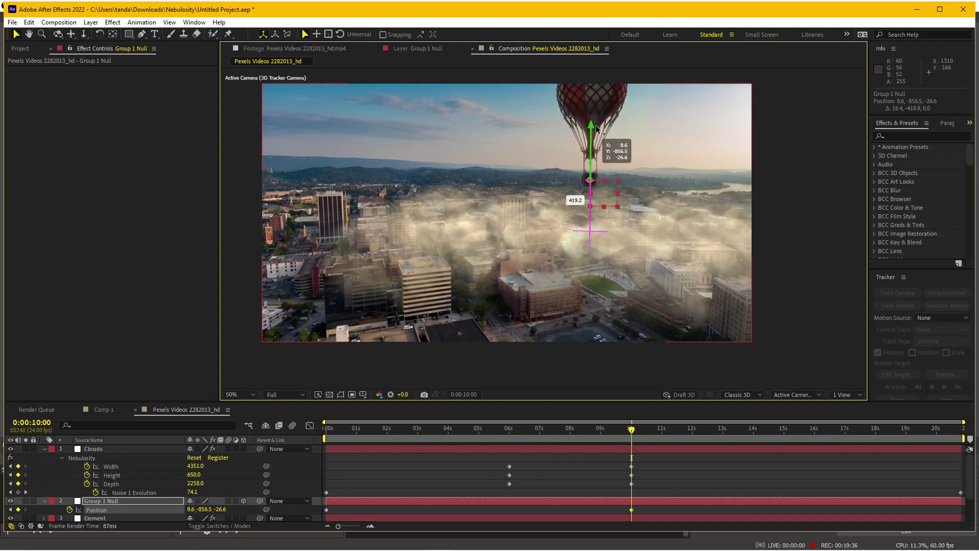
{"action": "left_click", "coordinate": [832, 428]}
{"action": "left_click", "coordinate": [843, 436]}
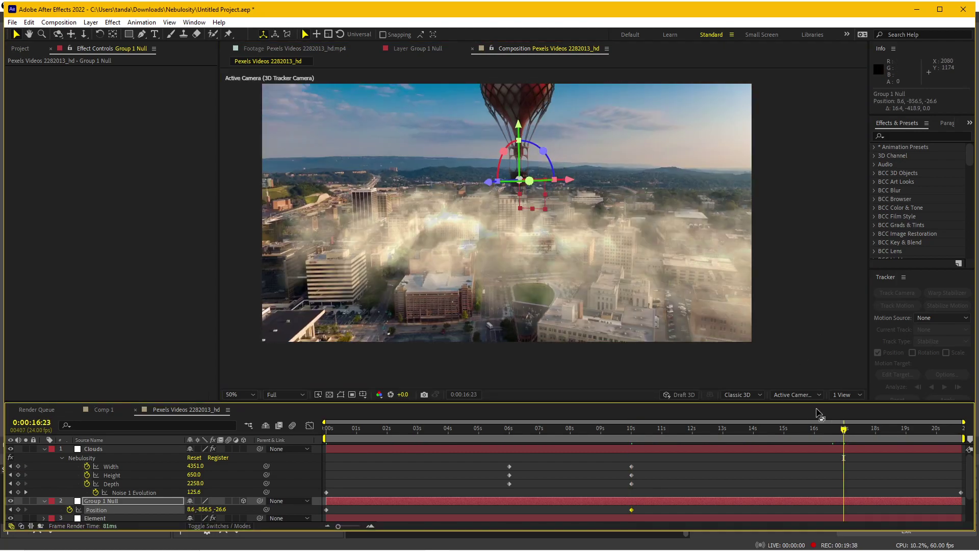
{"action": "left_click_drag", "start_coordinate": [521, 171], "coordinate": [535, 238]}
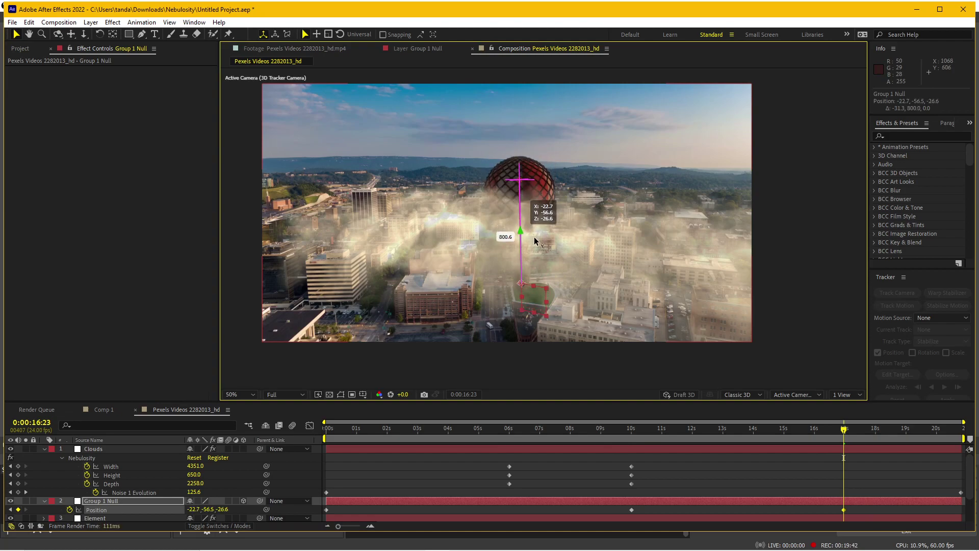
{"action": "left_click", "coordinate": [873, 481]}
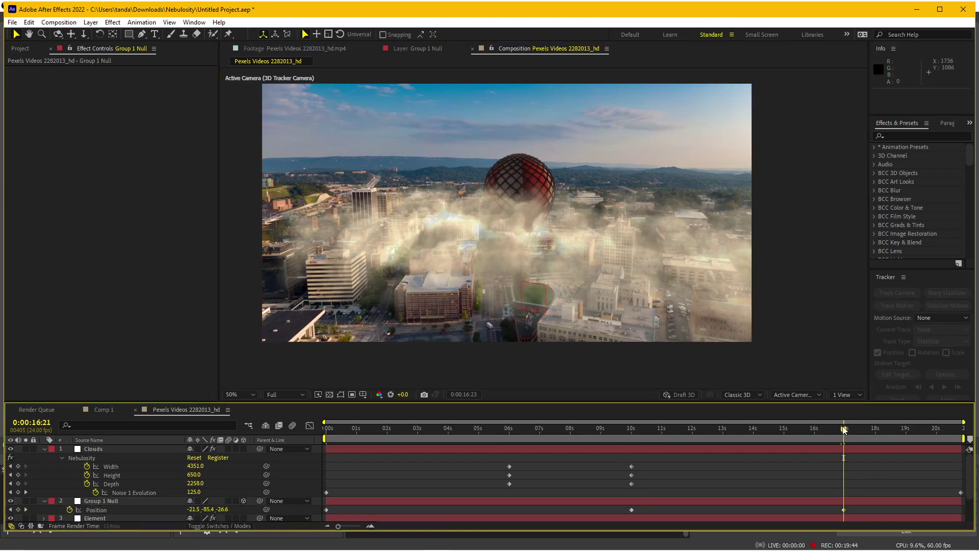
Preview the balloon moving through the clouds, then play the rendered Nebulosity.mp4 in VLC
{"action": "mouse_move", "coordinate": [844, 429]}
{"action": "left_mouse_down"}
{"action": "mouse_move", "coordinate": [892, 429]}
{"action": "mouse_move", "coordinate": [279, 449]}
{"action": "mouse_move", "coordinate": [791, 441]}
{"action": "mouse_move", "coordinate": [875, 423]}
{"action": "left_mouse_up"}
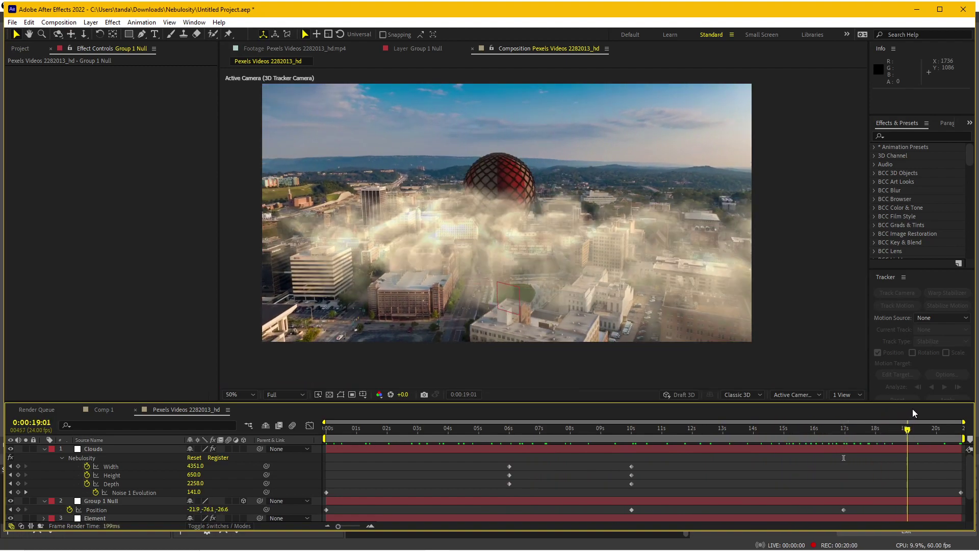
{"action": "left_click_drag", "start_coordinate": [846, 427], "coordinate": [592, 430]}
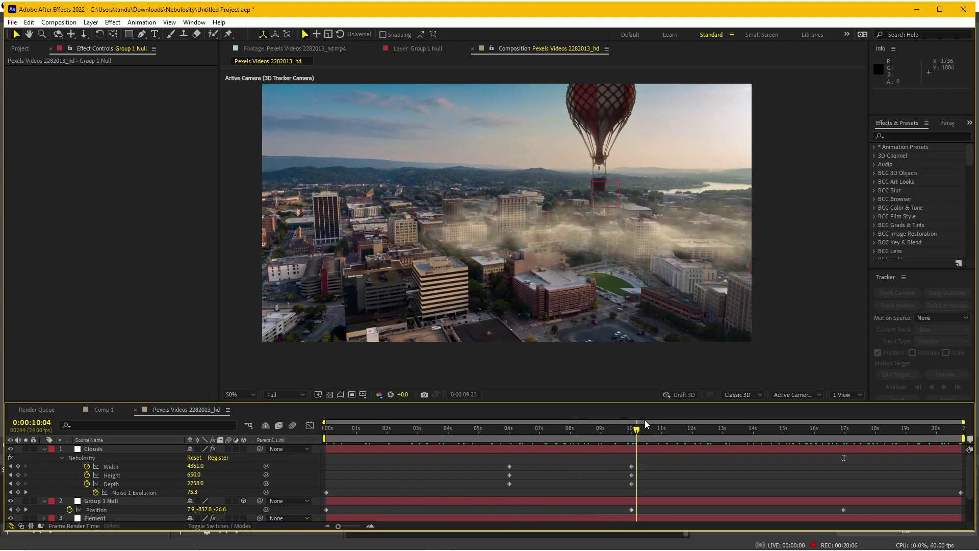
{"action": "left_click_drag", "start_coordinate": [696, 415], "coordinate": [726, 411]}
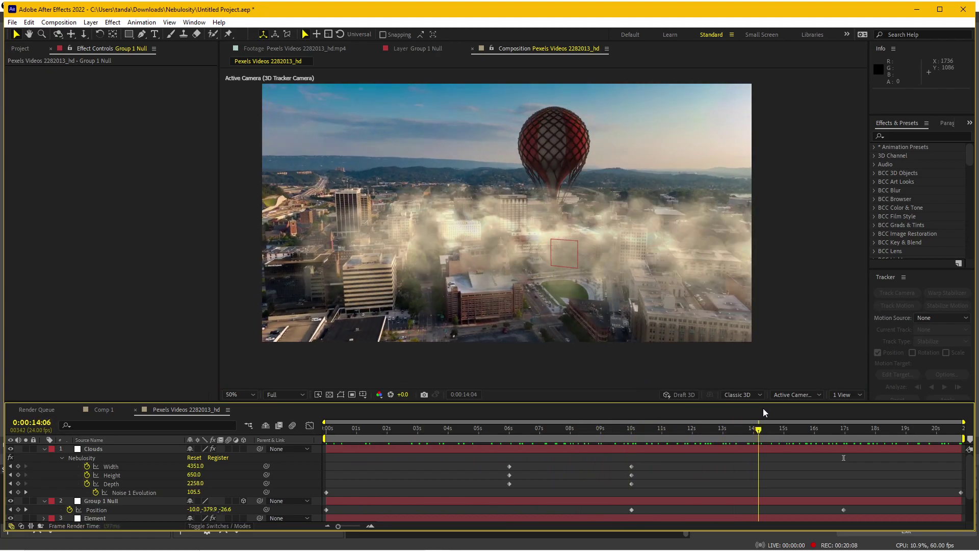
{"action": "left_click", "coordinate": [288, 542]}
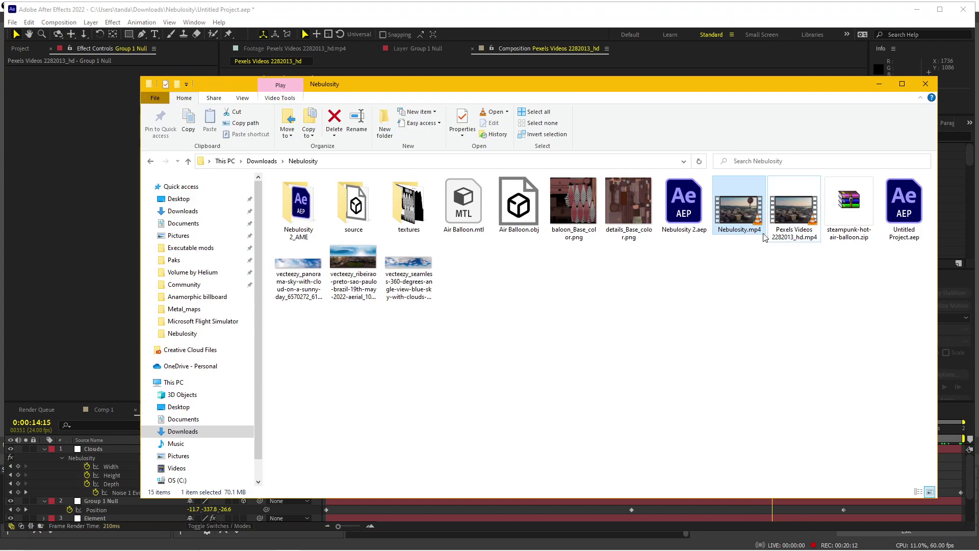
{"action": "key", "text": "Return"}
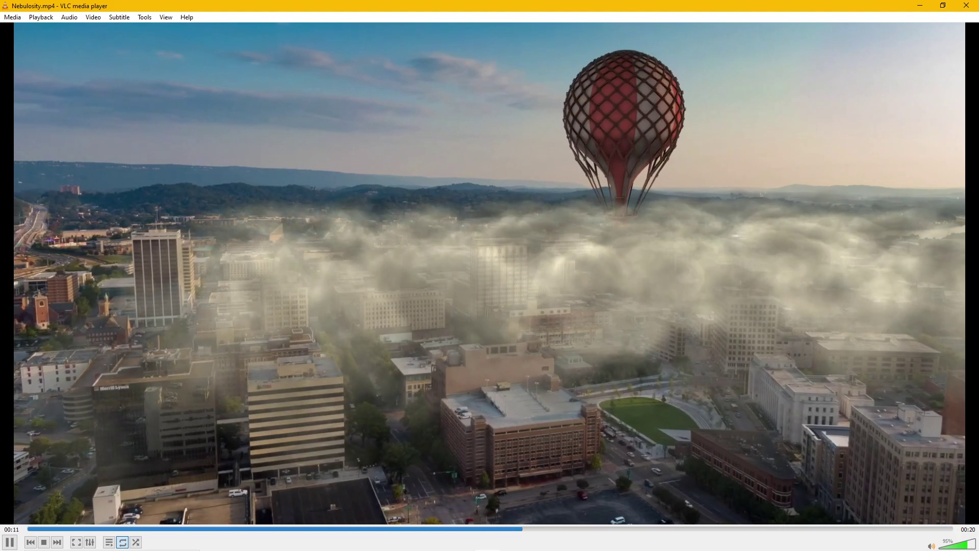
Watch Nebulosity.mp4 in VLC as the balloon sinks into the fully grown cloud bank
{"action": "mouse_move", "coordinate": [551, 546]}
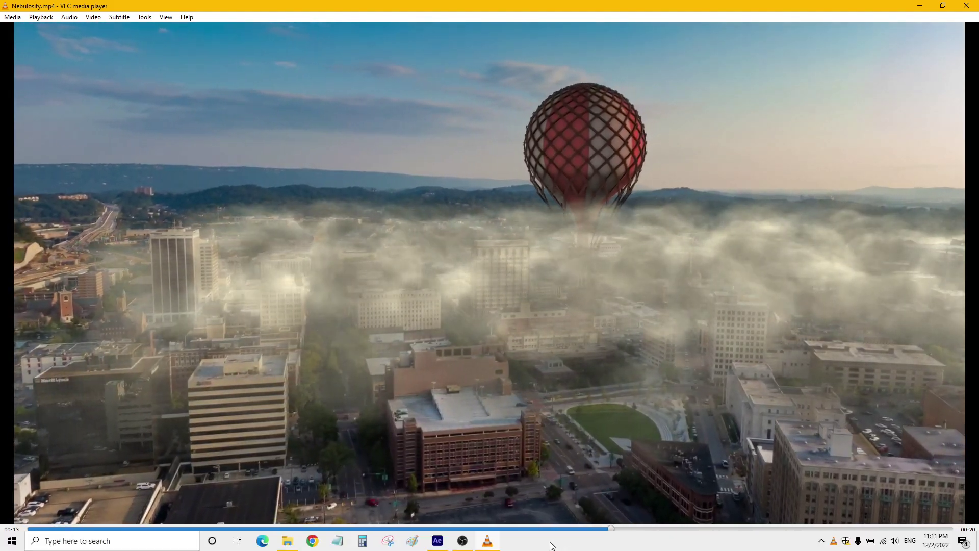